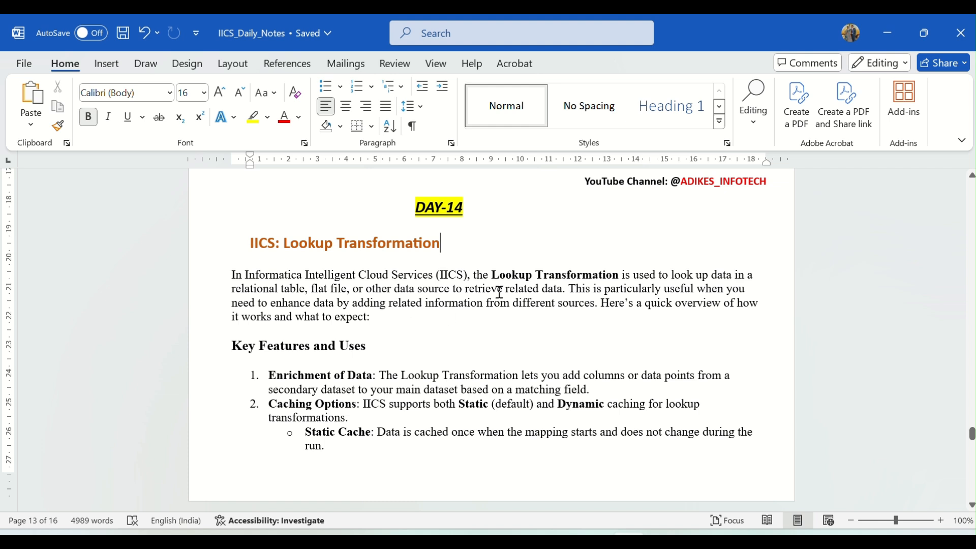
Switch to Oracle SQL Developer and examine the ID, NAME, EMAIL, DEP_ID and SALARY values in the first EMP1 row
key(alt+Tab)
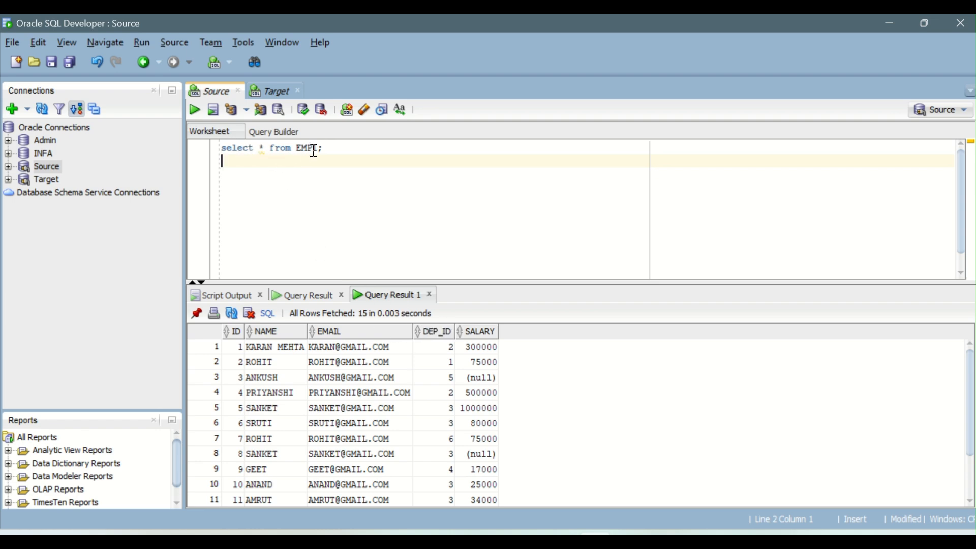
click(235, 347)
click(277, 348)
click(334, 351)
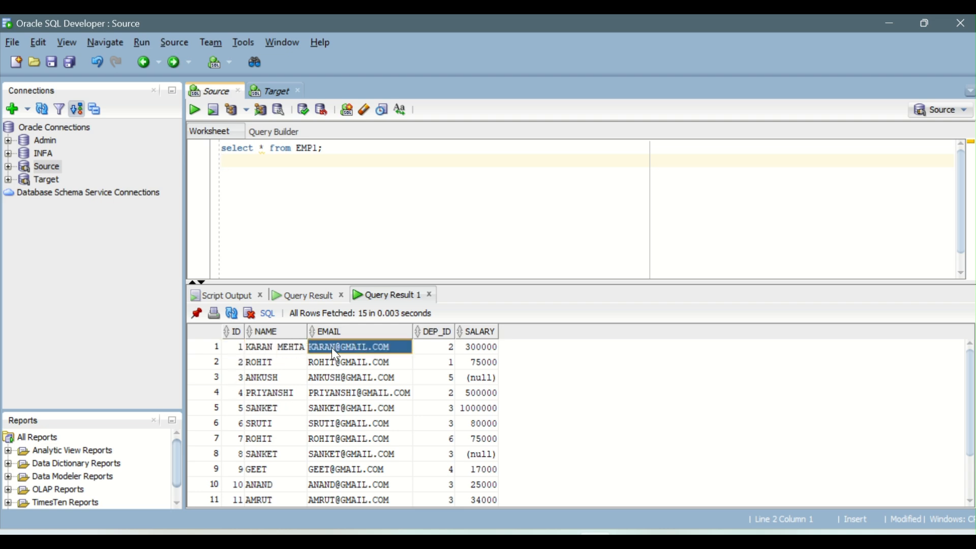
click(445, 347)
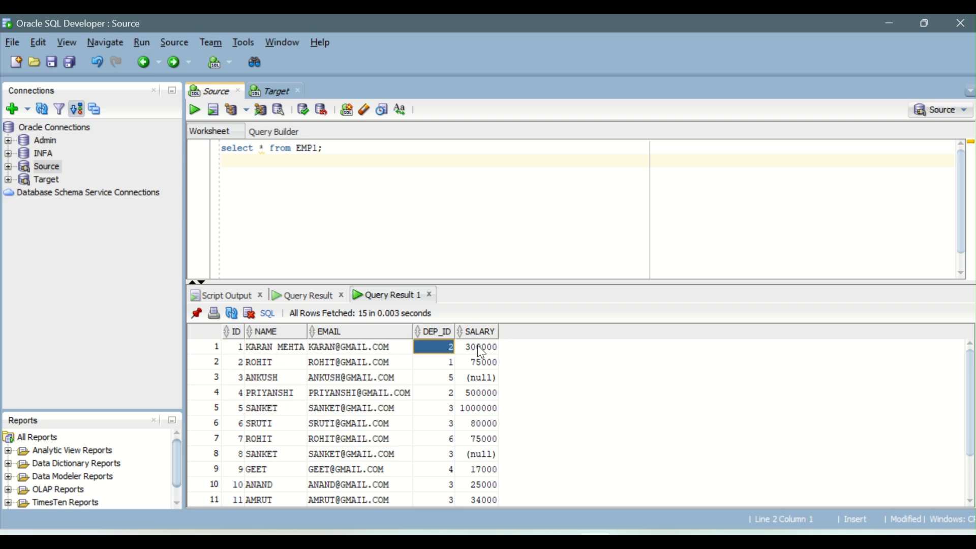
click(481, 349)
Compare the Lookup Transformation introduction in the Word notes with the EMP1 query results in Oracle SQL Developer
click(595, 534)
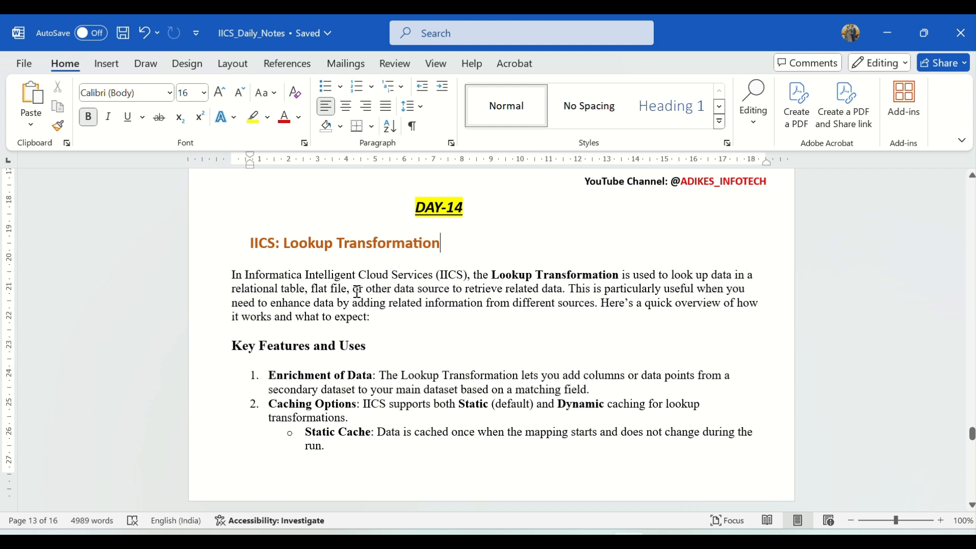
key(alt+Tab)
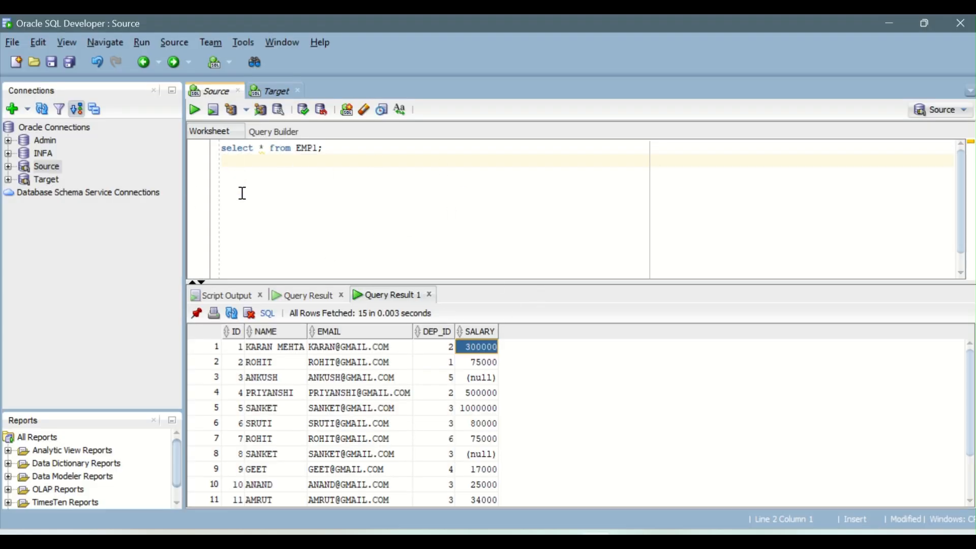
key(alt+Tab)
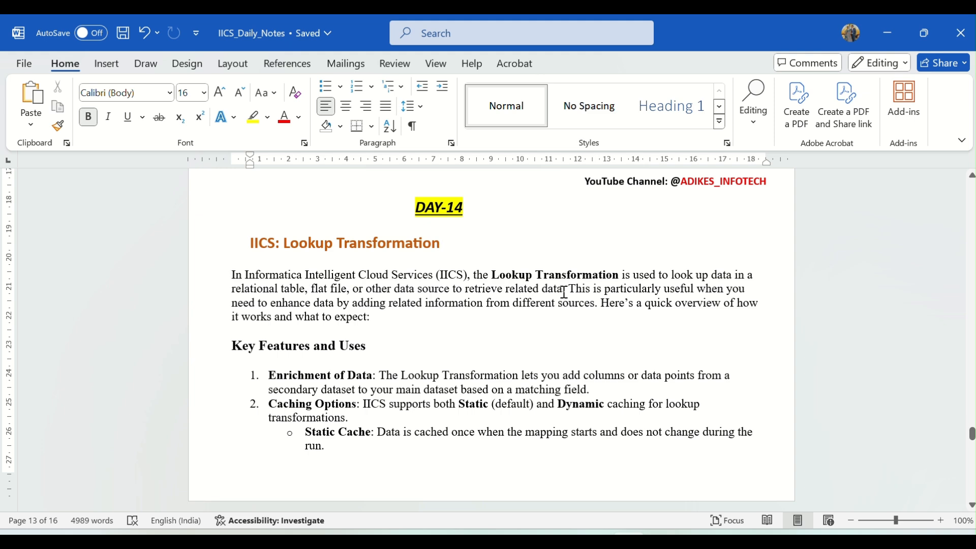
Switch to Oracle SQL Developer, run the T_LOCATION query in the Target worksheet and select all its LOCATION, DEP_NAME and MANAGER_NM values
key(alt+Tab)
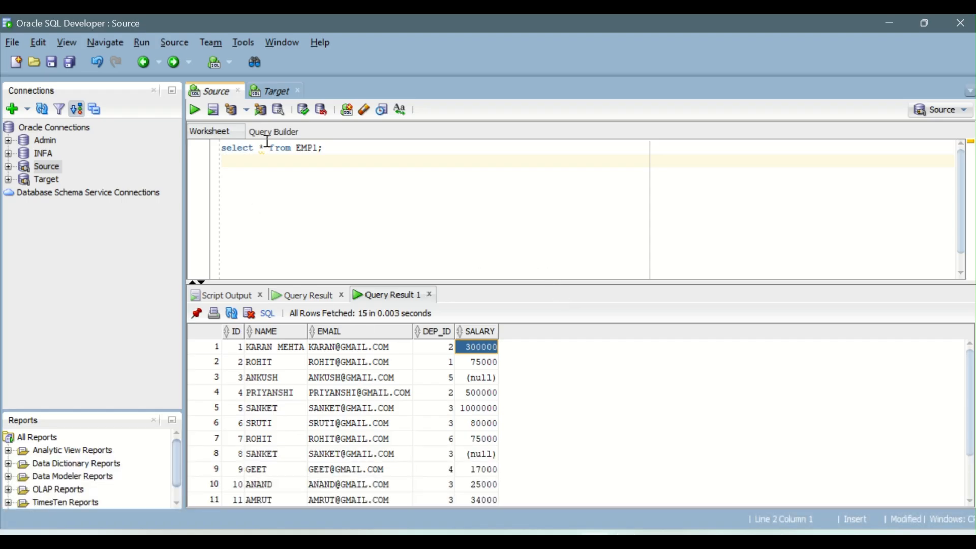
click(275, 96)
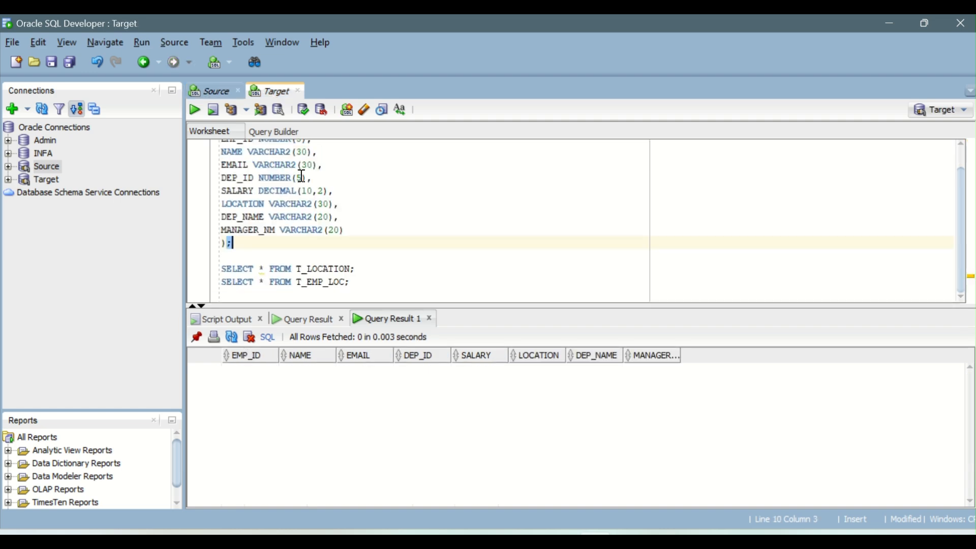
click(328, 269)
click(195, 110)
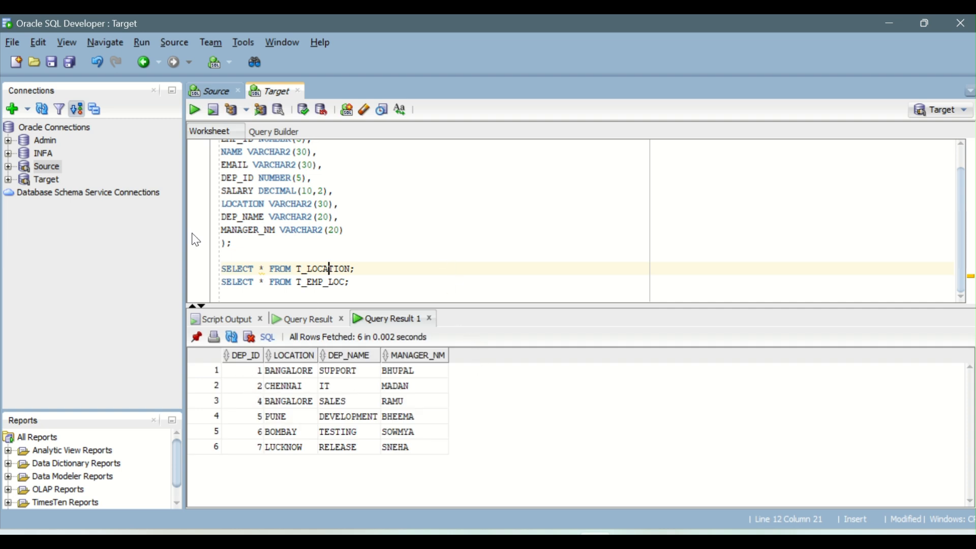
drag(289, 369, 422, 452)
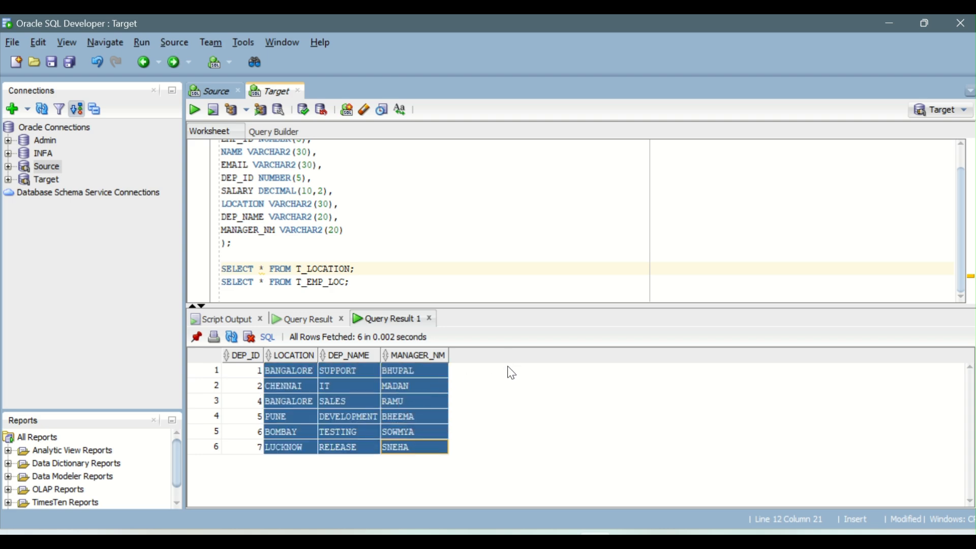
Highlight "by adding related information from different sources" in the Word notes, and examine the EMP1 rows in SQL Developer's Source worksheet
key(alt+Tab)
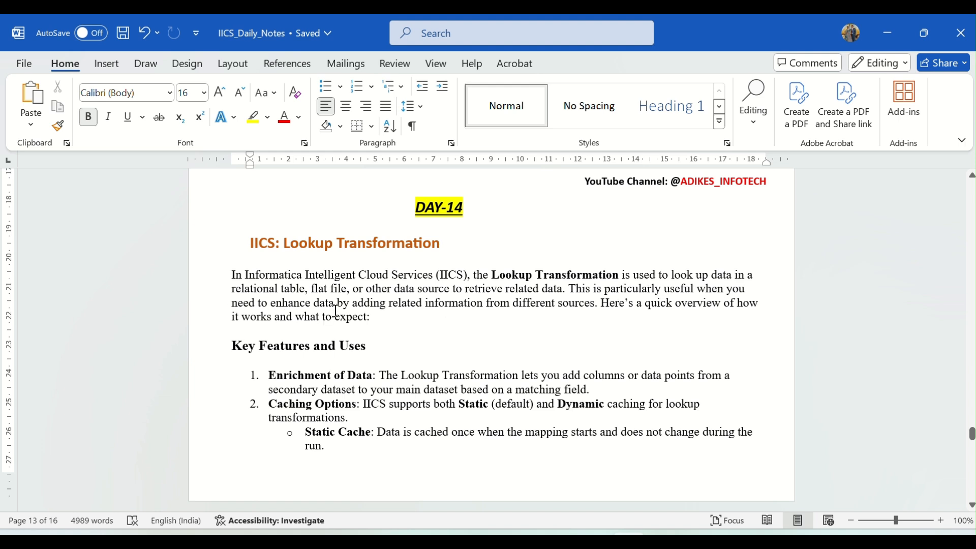
drag(348, 304, 595, 304)
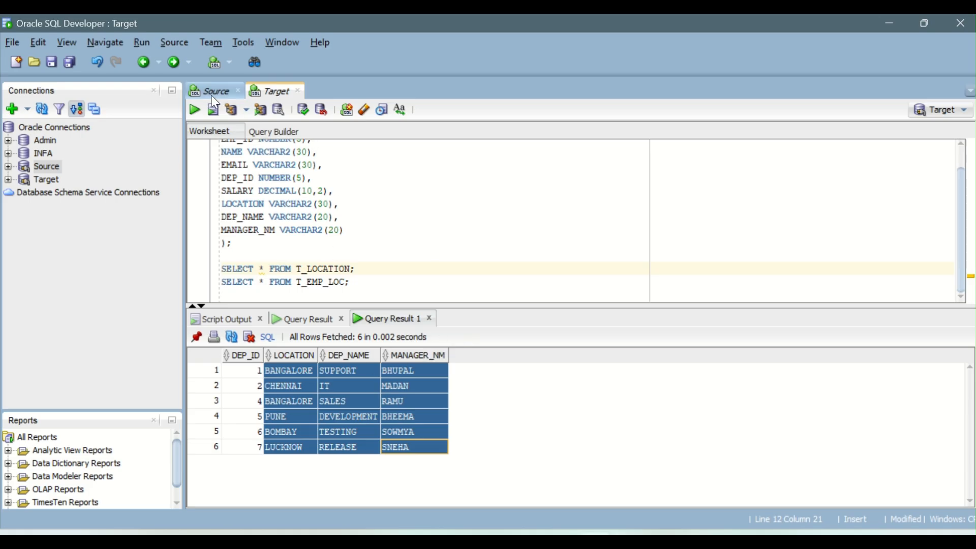
click(211, 96)
drag(285, 347, 476, 437)
click(459, 347)
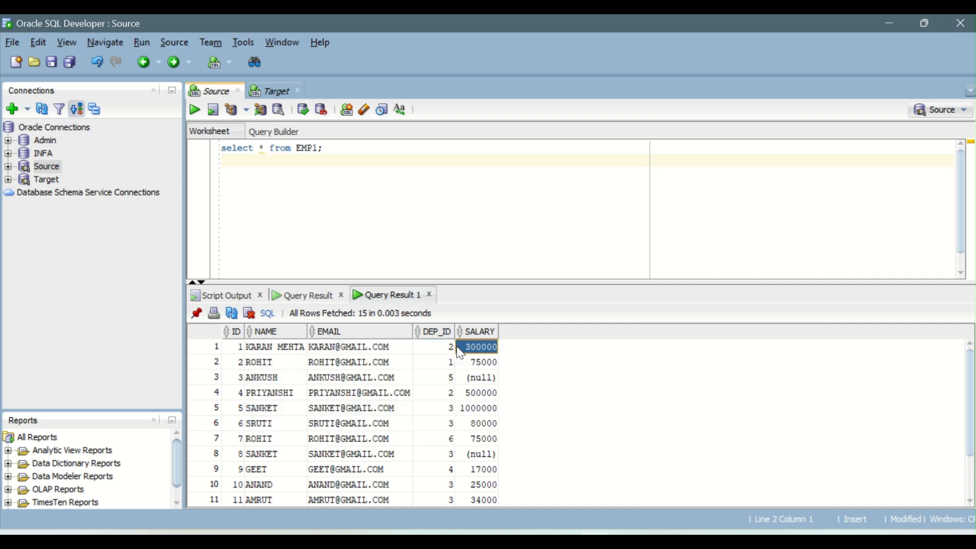
Review the location, department name and manager values of all T_LOCATION rows in the Target worksheet
click(281, 90)
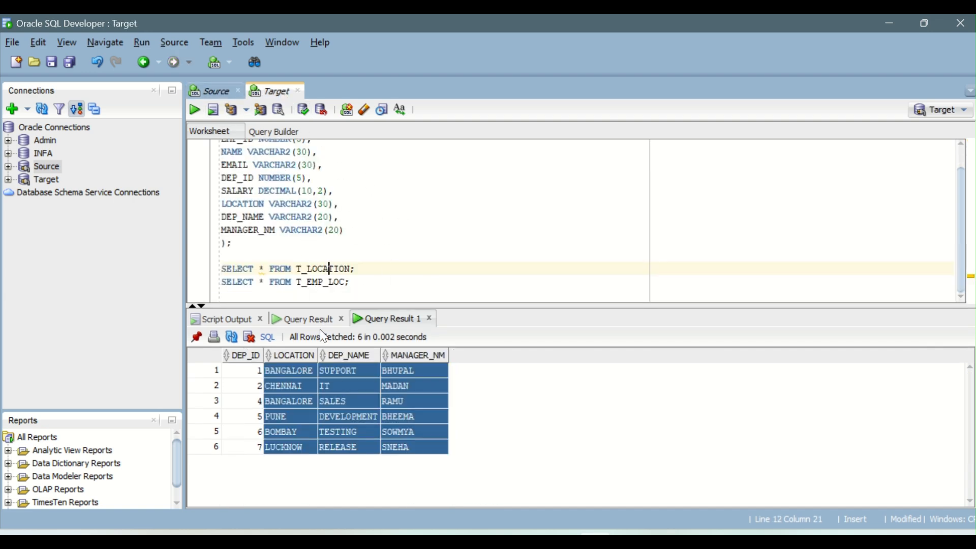
click(302, 402)
drag(285, 371, 414, 448)
Examine the NAME, EMAIL, DEP_ID and SALARY values of the first ten EMP1 rows in the Source worksheet
click(209, 90)
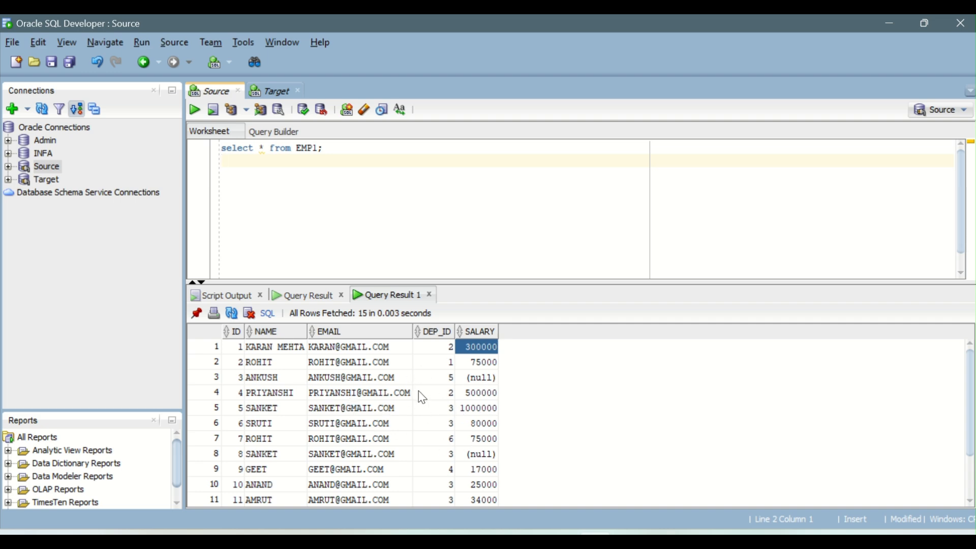
click(265, 346)
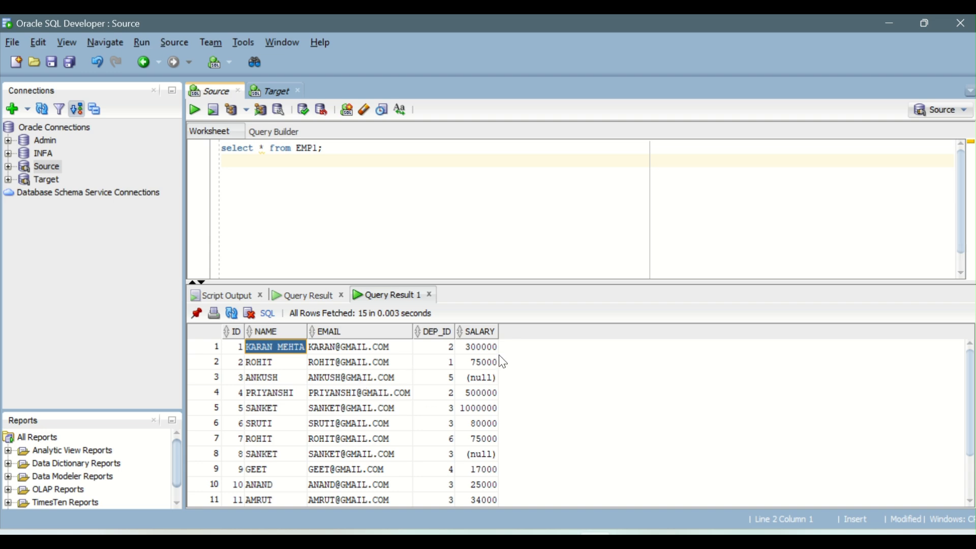
click(320, 349)
drag(265, 349, 483, 483)
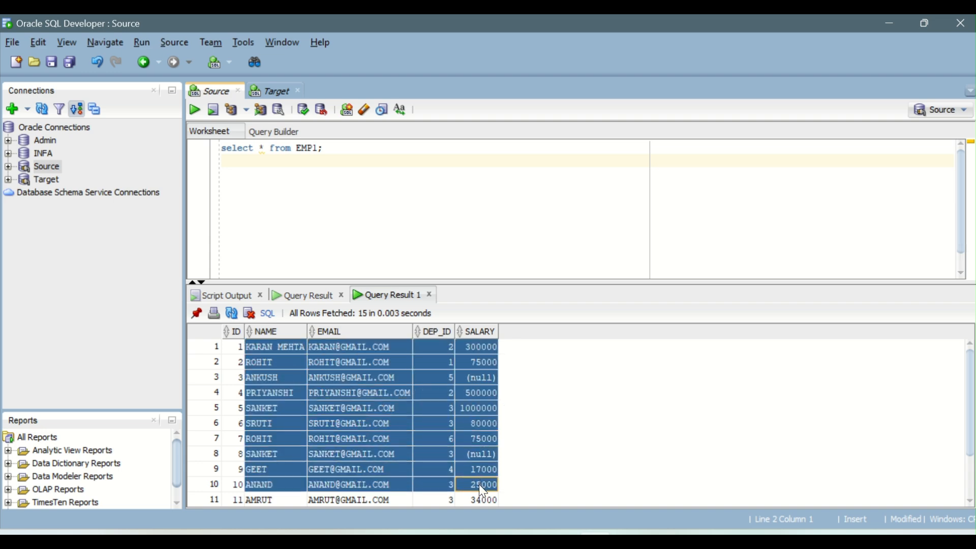
click(286, 347)
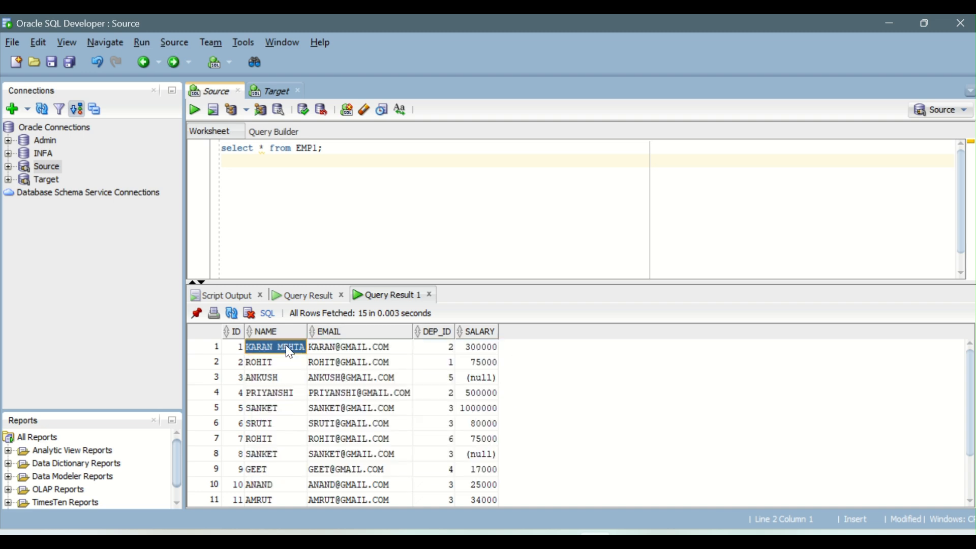
Select the T_LOCATION query in the Target worksheet and examine its DEP_ID column and the related location details
click(281, 95)
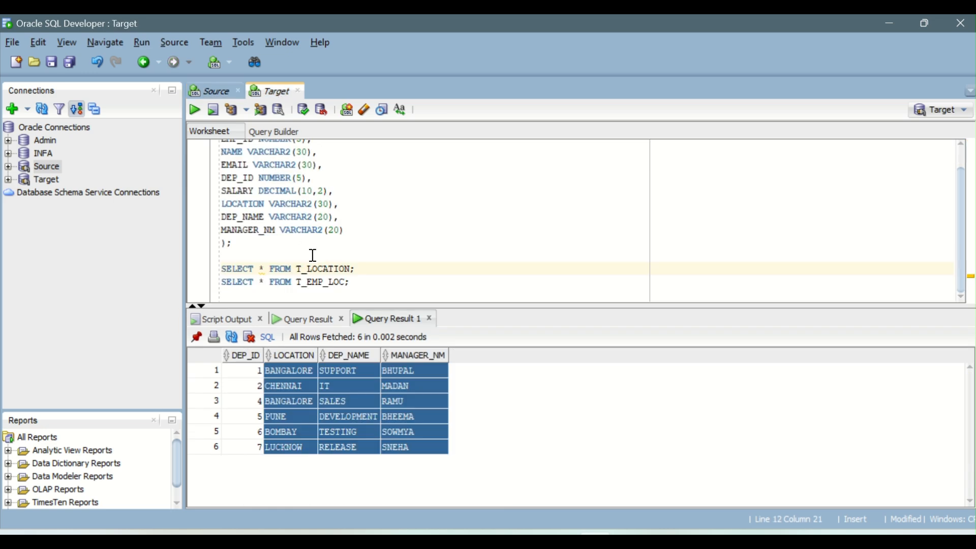
drag(358, 269, 221, 272)
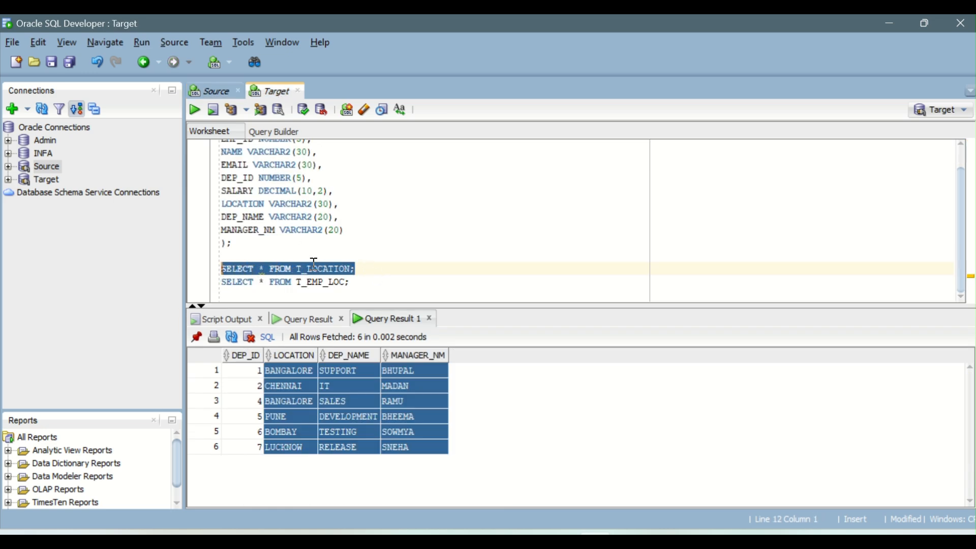
click(295, 386)
drag(257, 369, 244, 452)
drag(295, 367, 417, 425)
Switch to Word, highlight "data by adding related information from different sources" and read the Key Features and Uses section
click(209, 91)
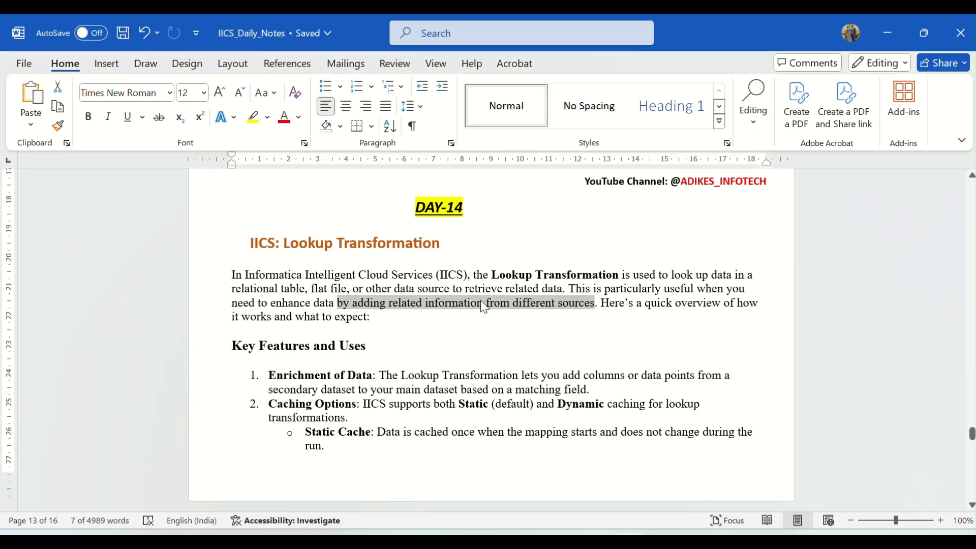
click(481, 302)
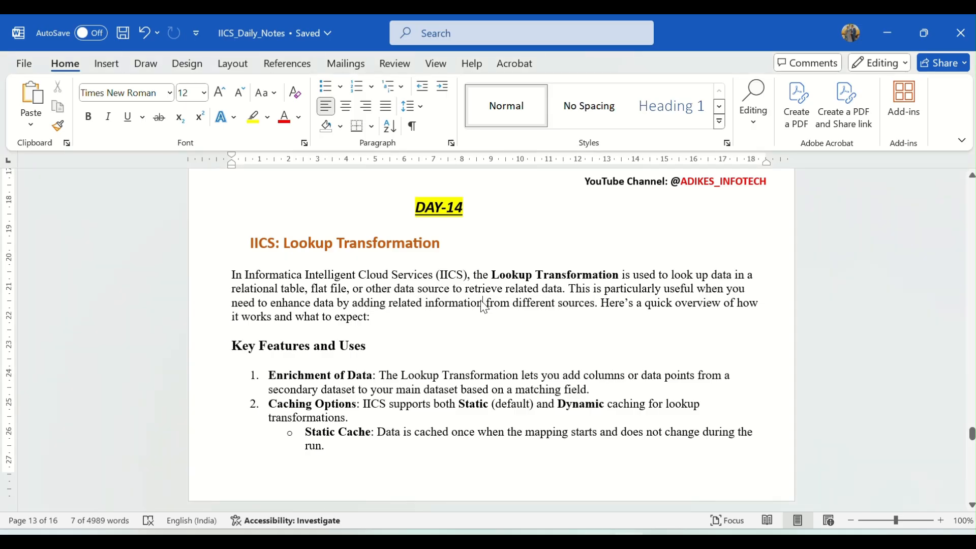
drag(337, 305, 590, 307)
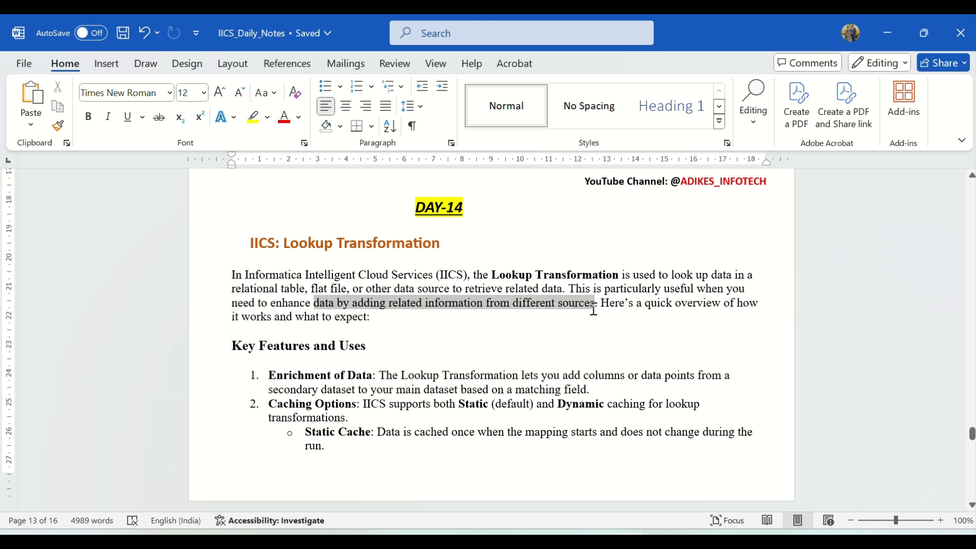
scroll(531, 310, down, 1)
scroll(531, 310, down, 1)
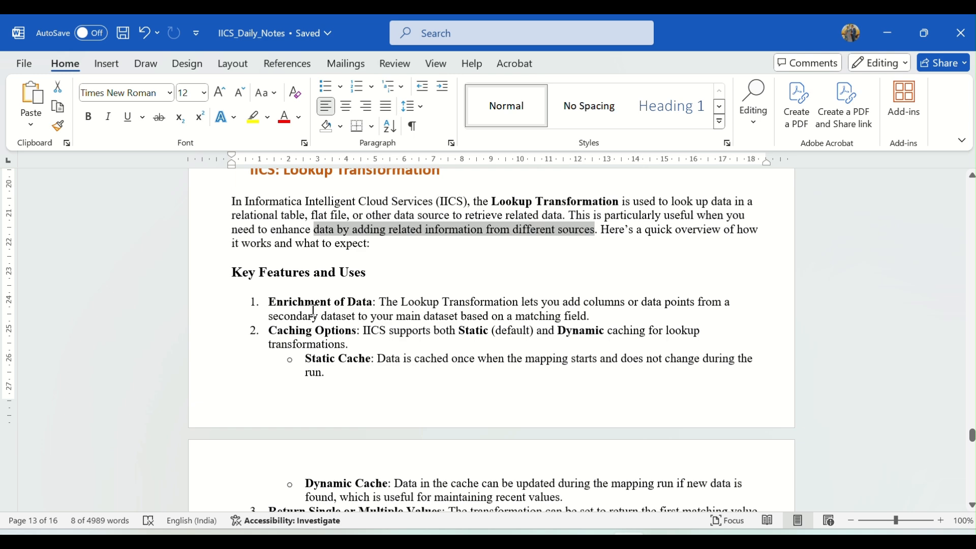
scroll(314, 310, down, 1)
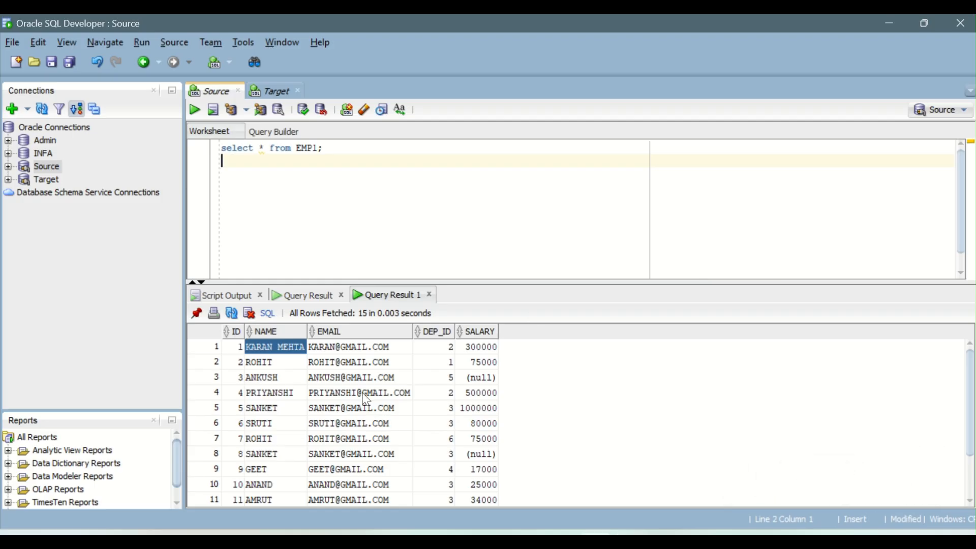
Compare the EMP1 rows in SQL Developer's Source worksheet with the T_LOCATION location, department name and manager columns in the Target worksheet
click(362, 392)
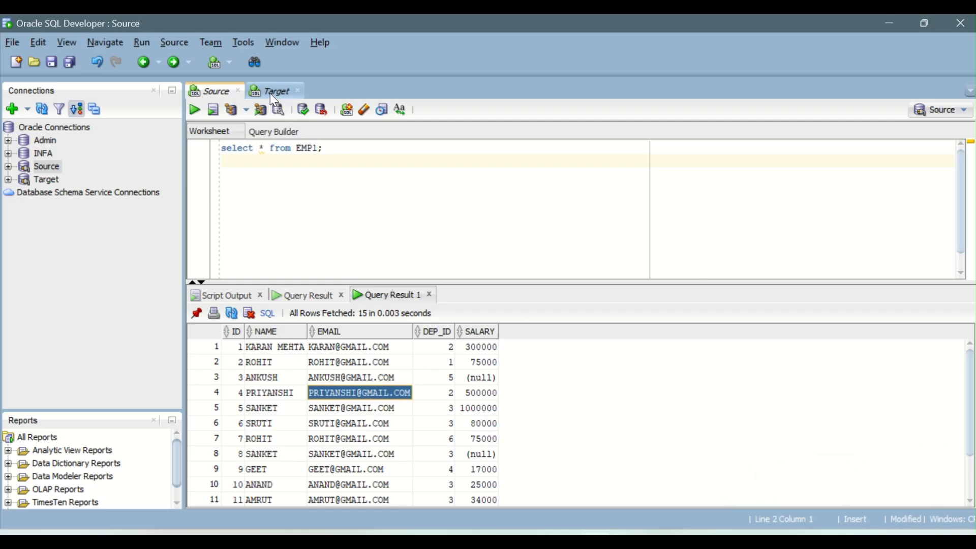
click(274, 94)
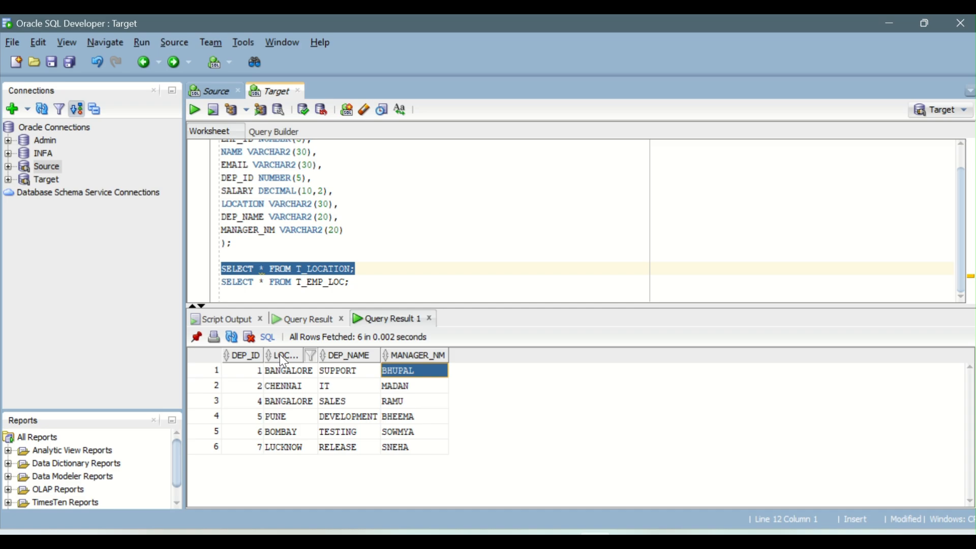
drag(276, 370, 412, 442)
key(alt+Tab)
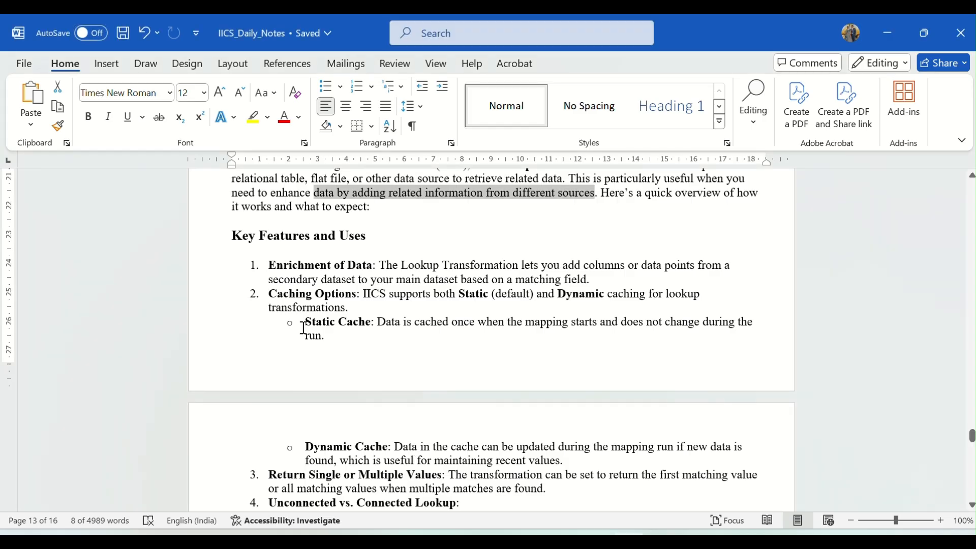
key(alt+Tab)
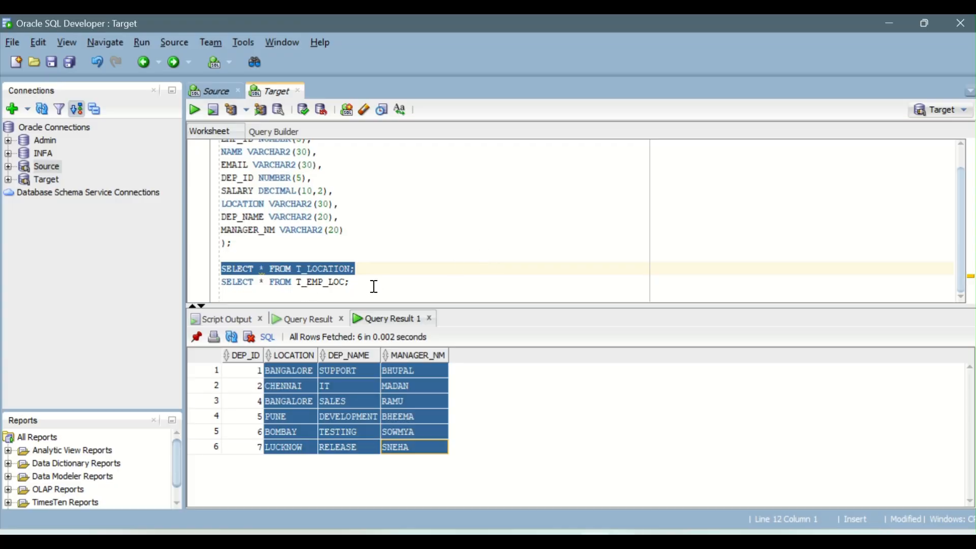
click(216, 91)
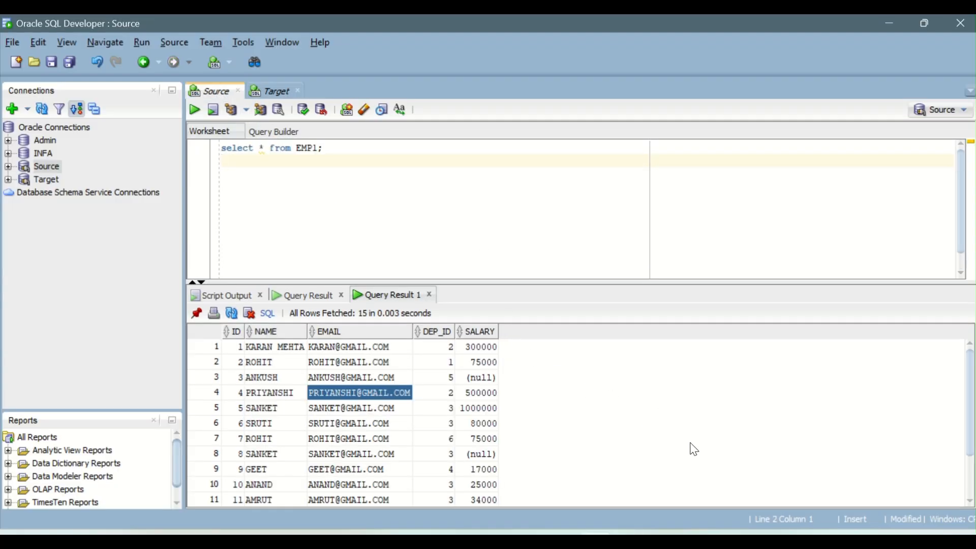
Switch to Word and read the caching options and the connected and unconnected lookup points in the Lookup Transformation notes
key(alt+Tab)
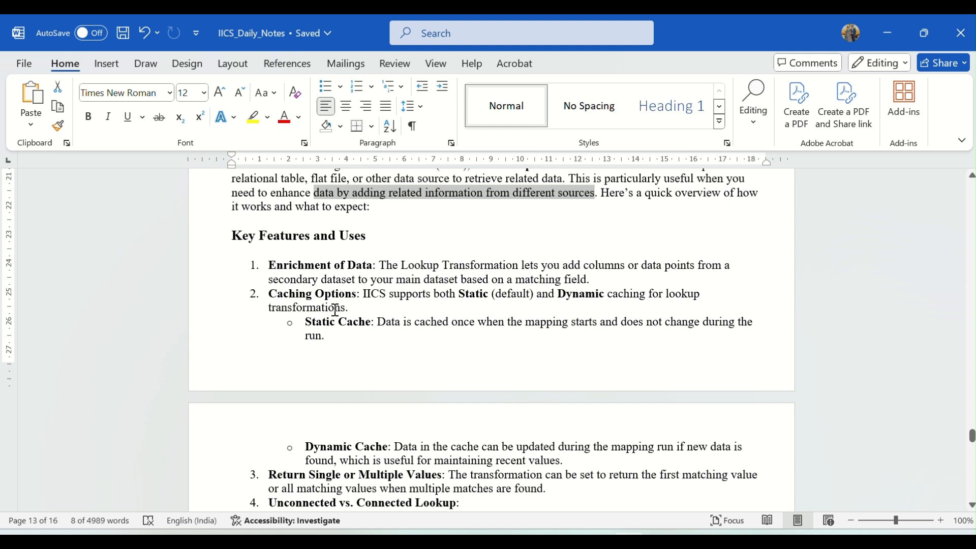
click(379, 386)
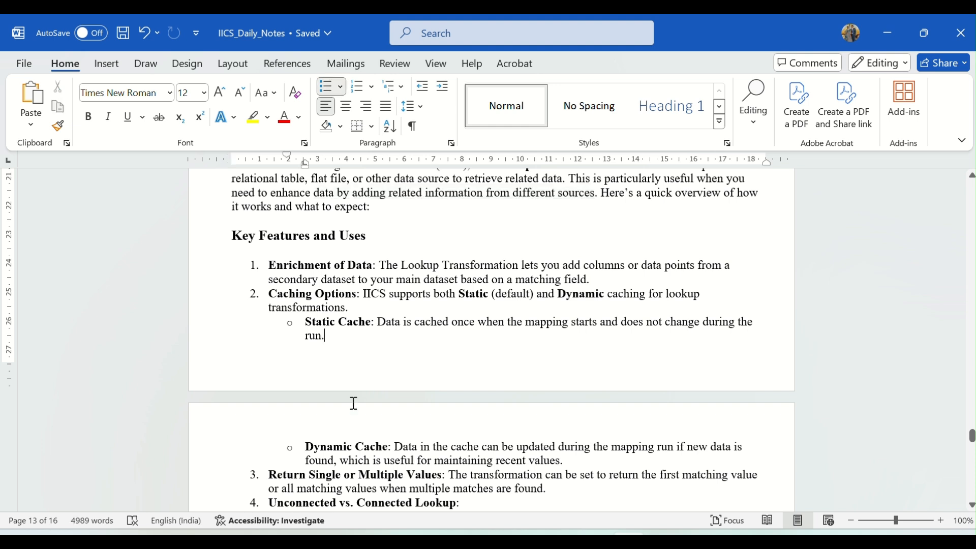
scroll(351, 315, down, 3)
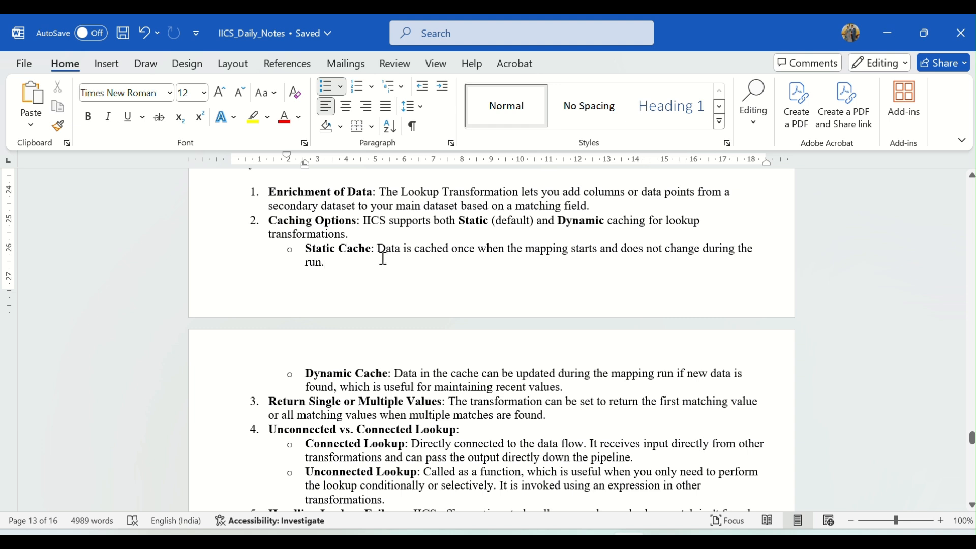
scroll(384, 261, up, 2)
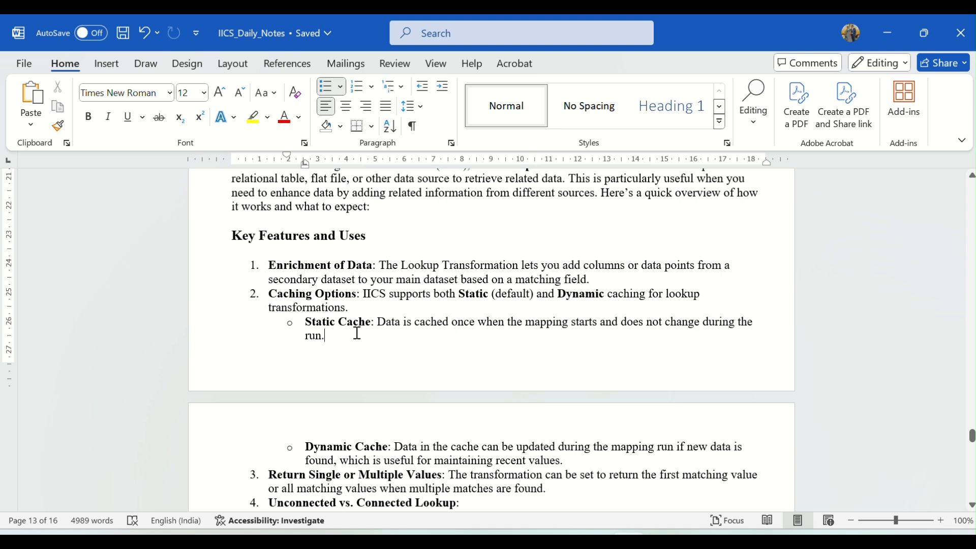
Highlight the Static Cache label in the notes, followed by the words "Data is cached" in its description
drag(305, 322, 375, 324)
click(341, 336)
drag(381, 323, 448, 319)
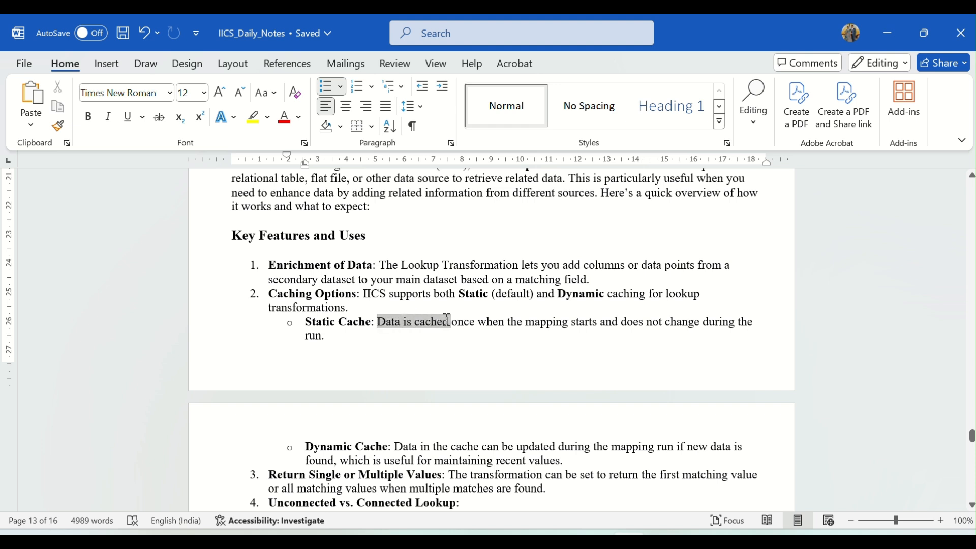
Highlight the full Static Cache description in the notes, followed by the Static Cache label
click(404, 346)
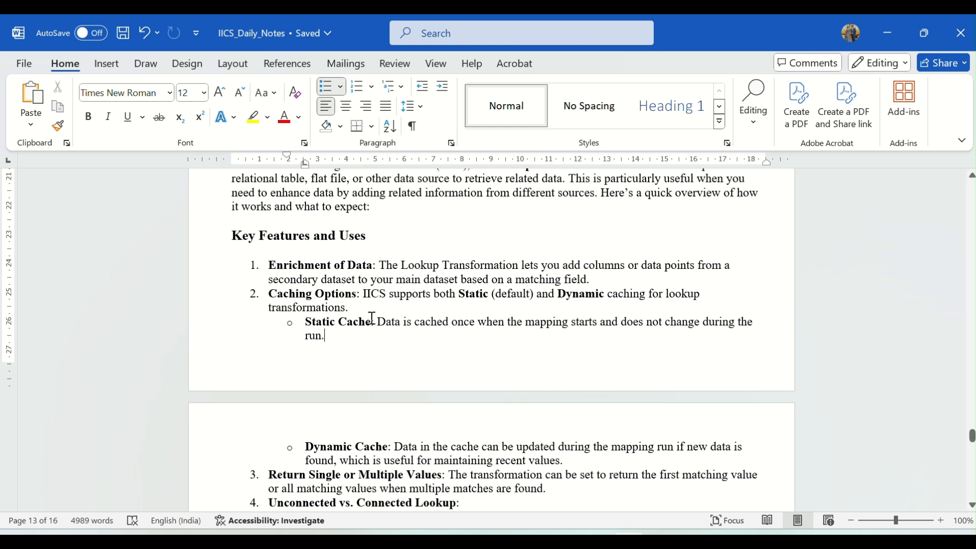
click(413, 28)
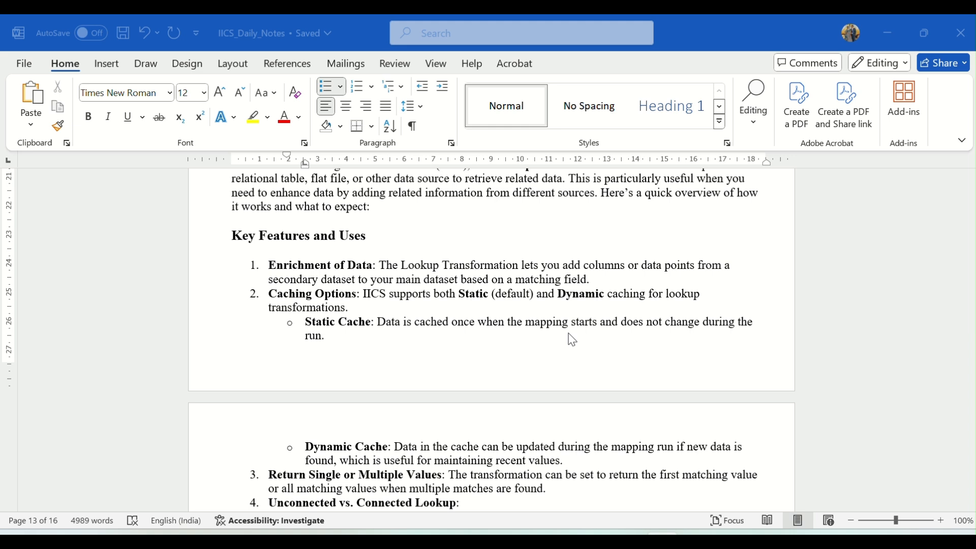
click(379, 320)
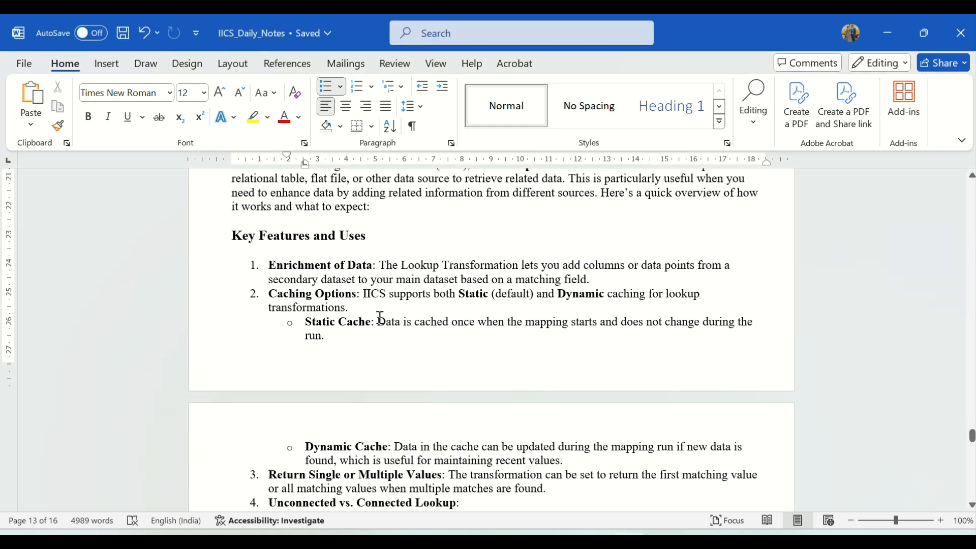
drag(376, 321, 336, 335)
click(349, 340)
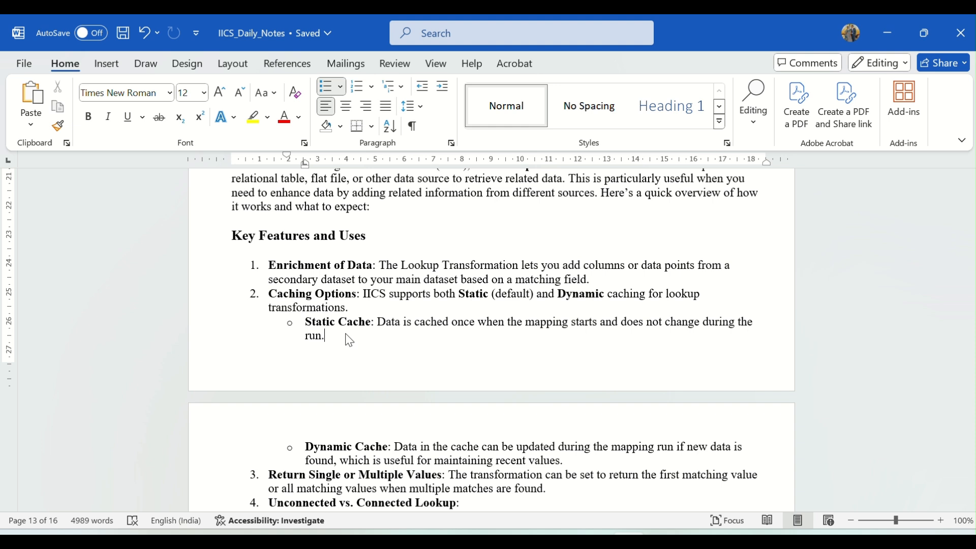
drag(307, 322, 376, 325)
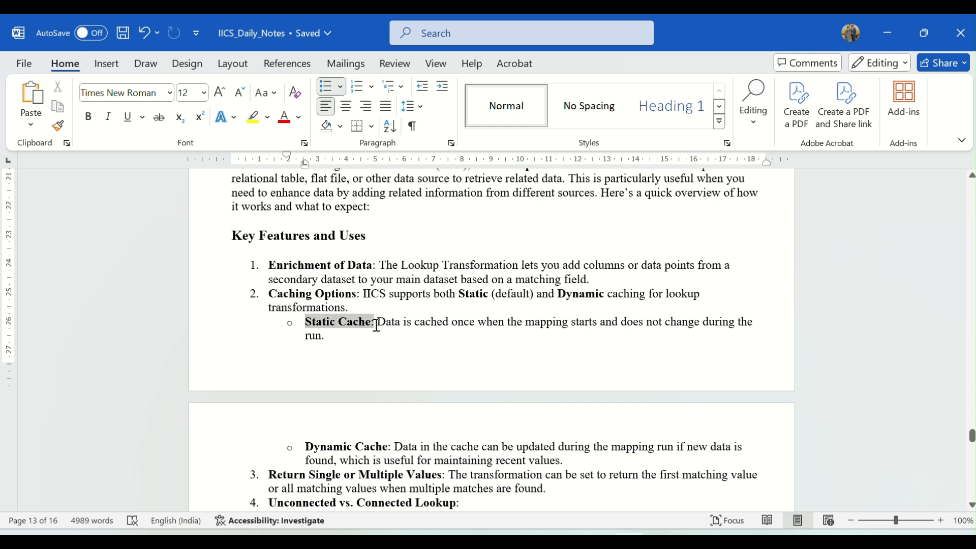
click(331, 343)
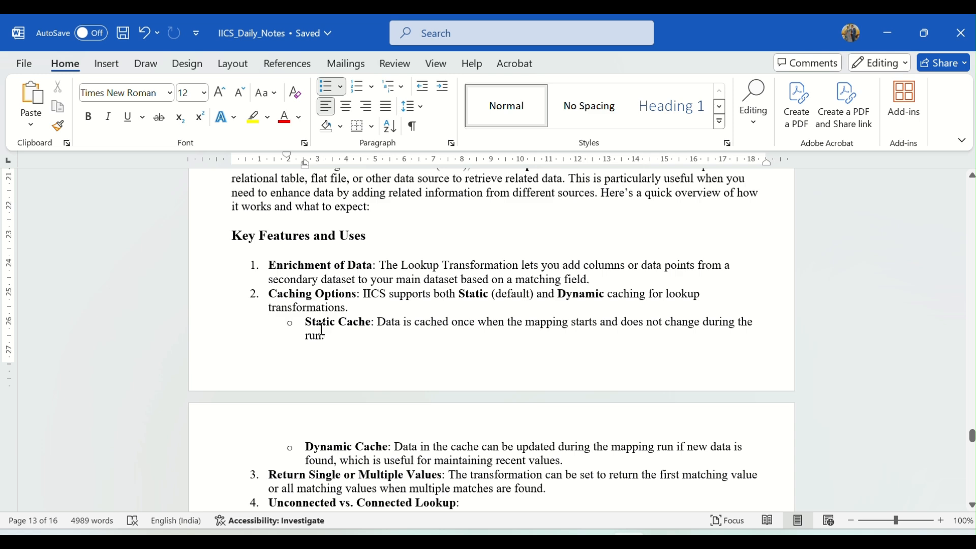
Highlight "Data in the cache can be updated" in the notes, followed by the entire Dynamic Cache bullet
scroll(432, 311, down, 5)
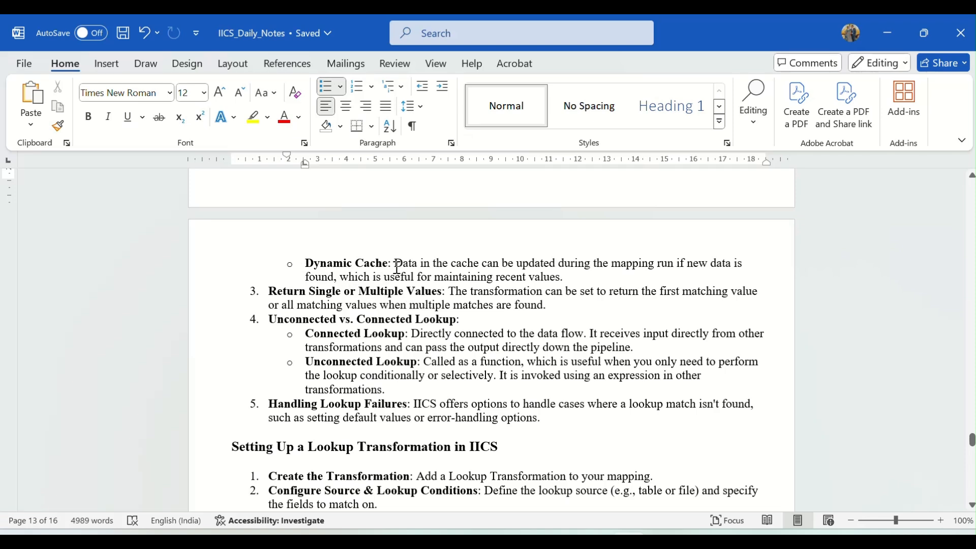
drag(396, 266, 552, 267)
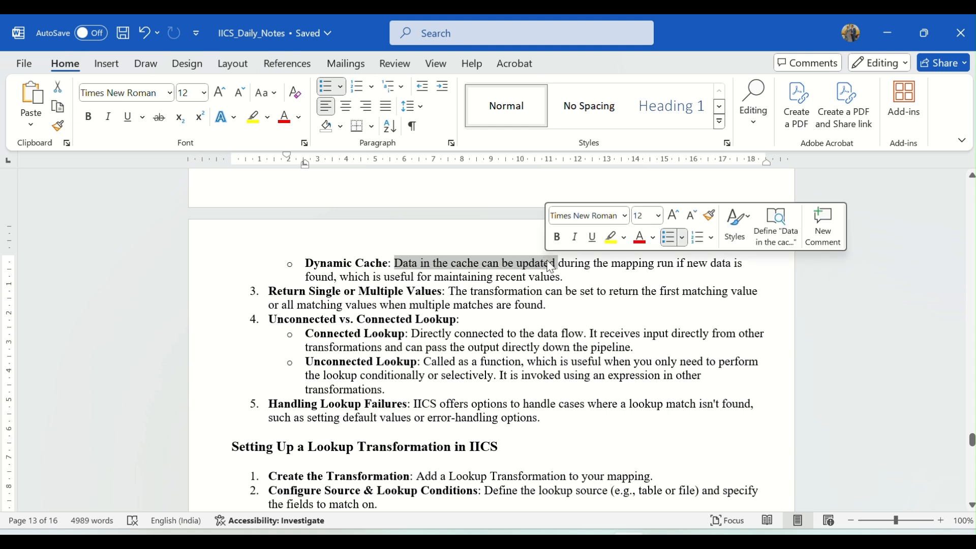
click(580, 280)
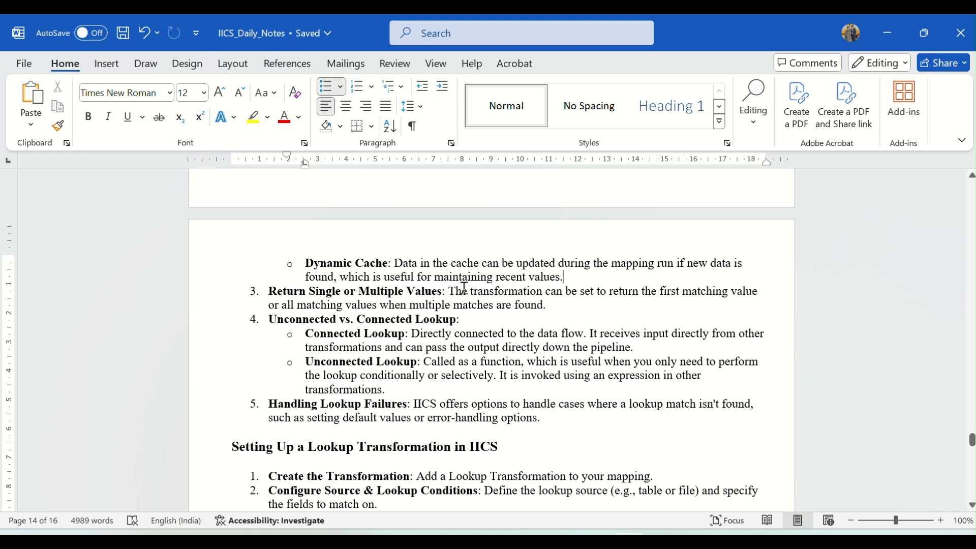
drag(305, 263, 569, 275)
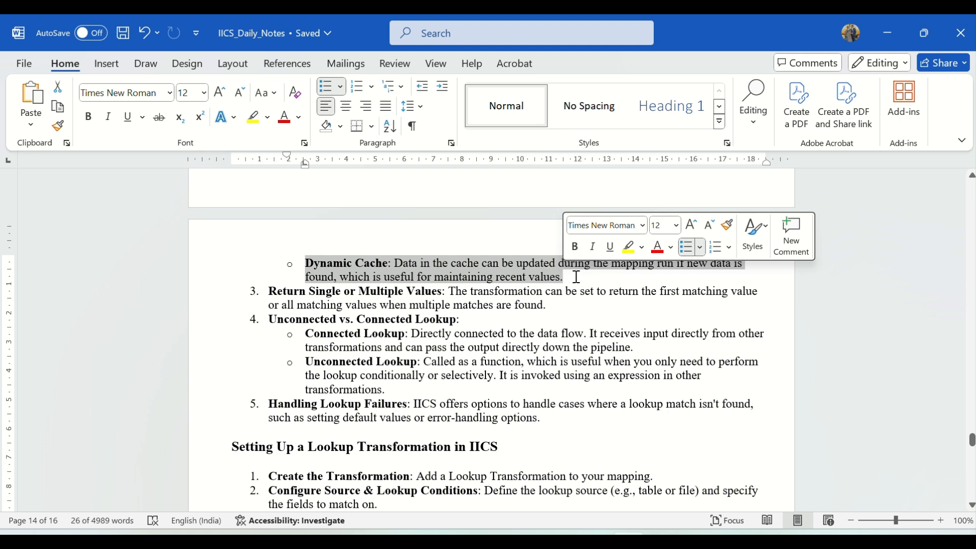
click(576, 277)
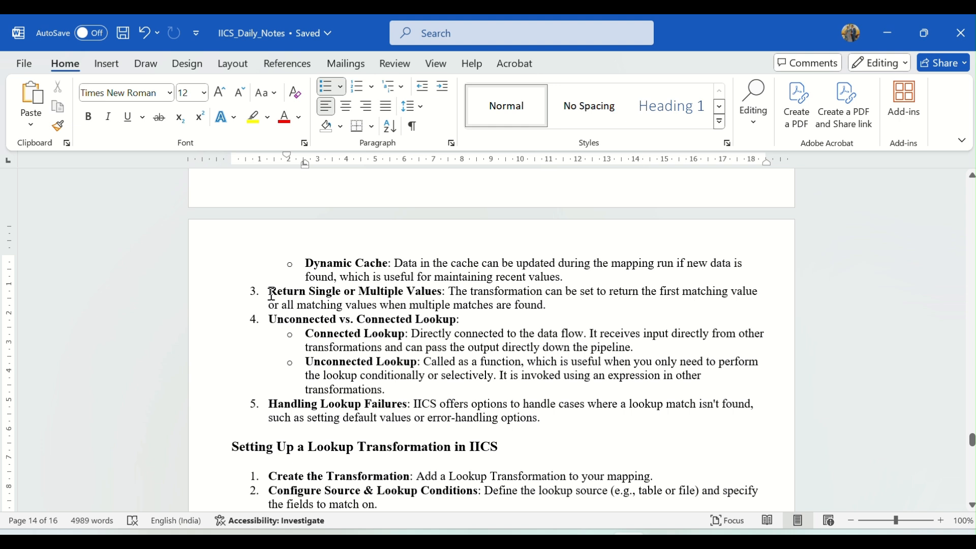
Highlight "Return Single" in the Return Single or Multiple Values point, followed by that point's full description
drag(272, 294, 343, 296)
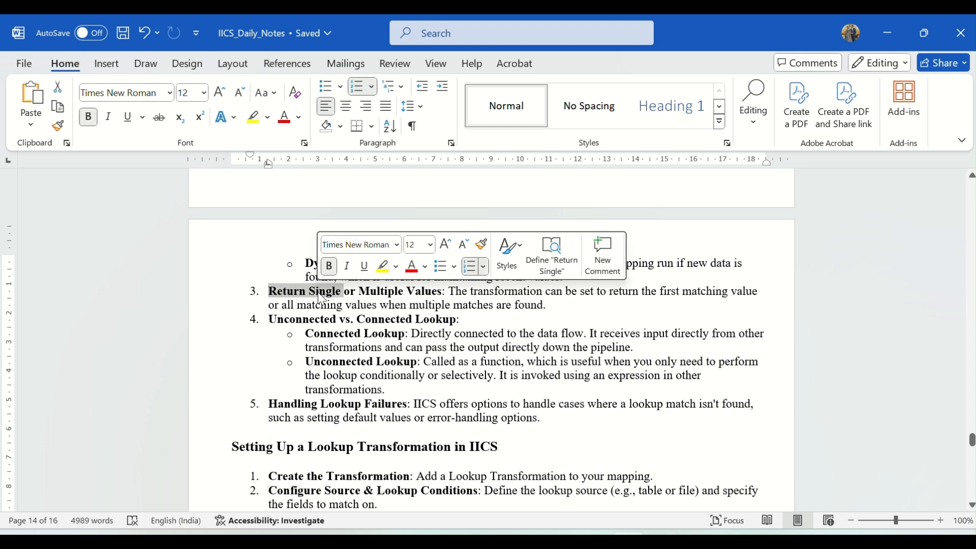
click(422, 301)
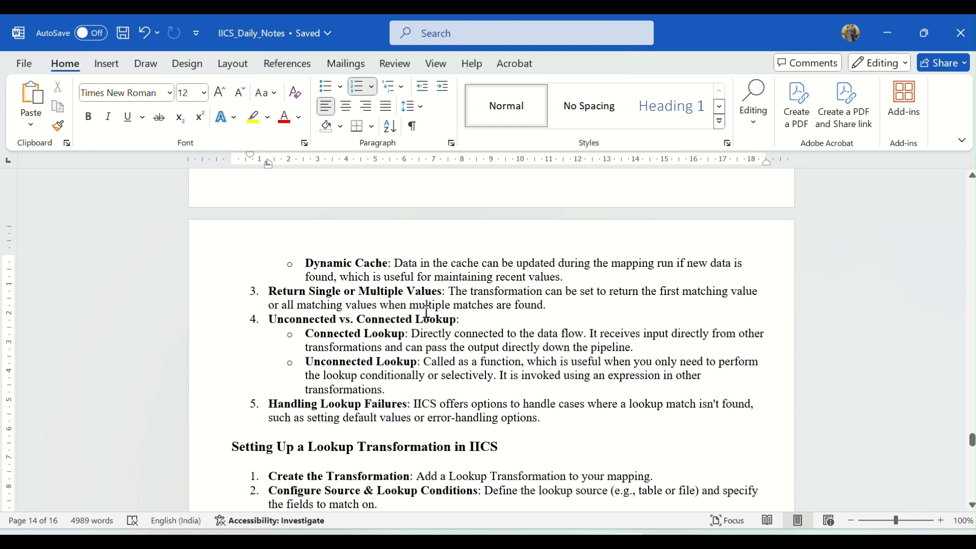
drag(545, 306, 449, 292)
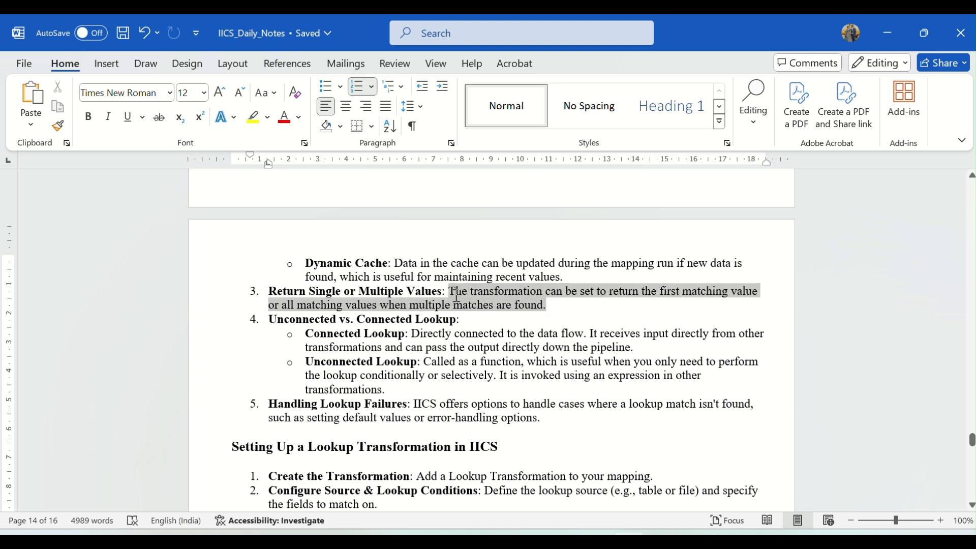
click(580, 298)
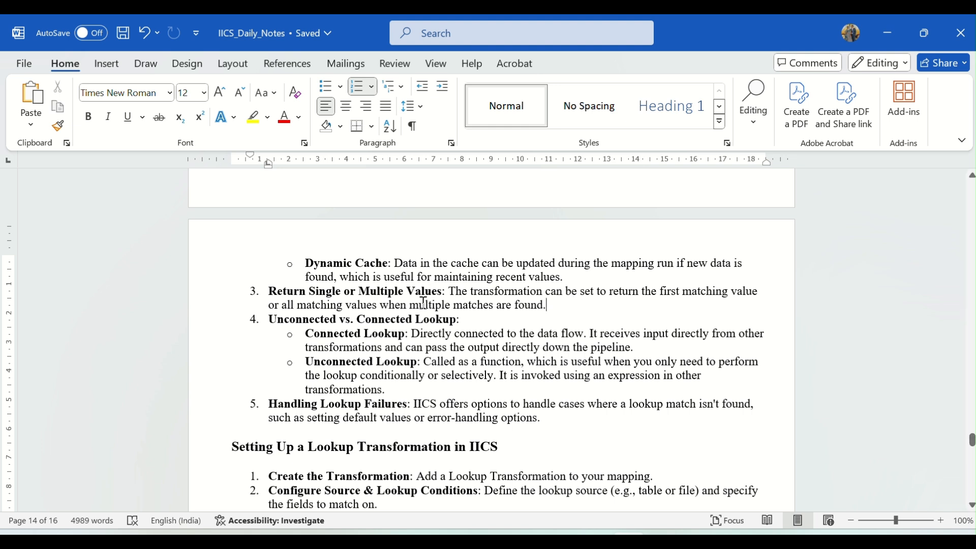
Highlight "Unconnected vs. Connected" in the fourth point's heading and read the lookup types listed beneath it
click(273, 304)
drag(283, 316, 390, 329)
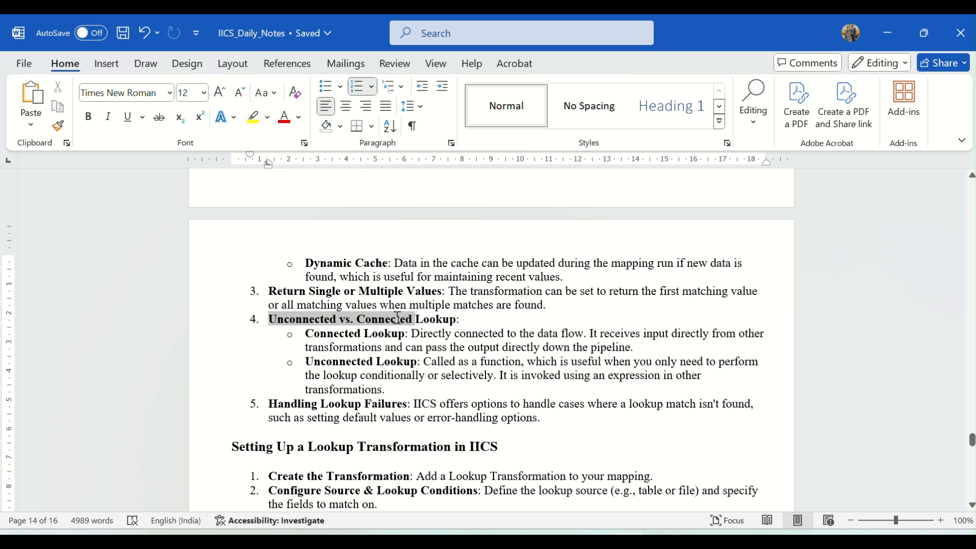
click(471, 320)
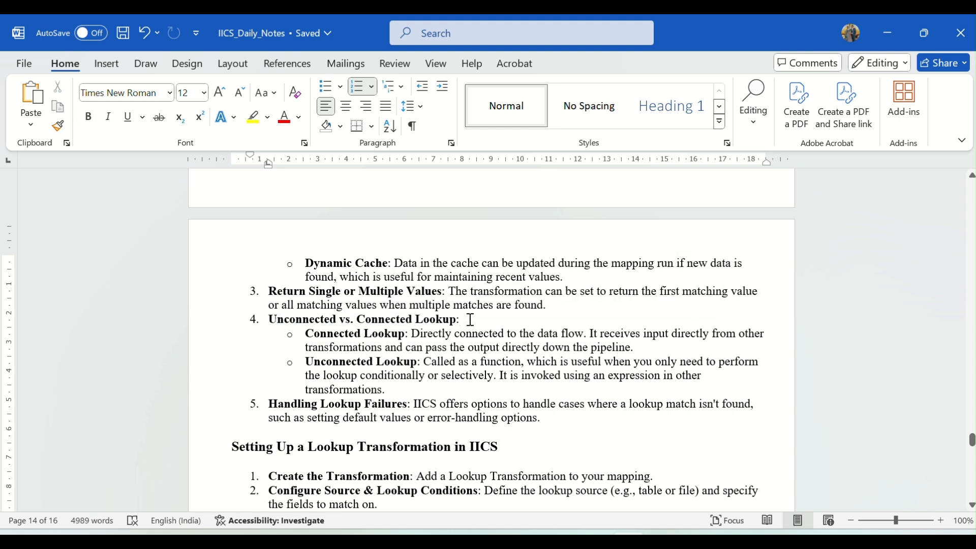
scroll(471, 320, down, 2)
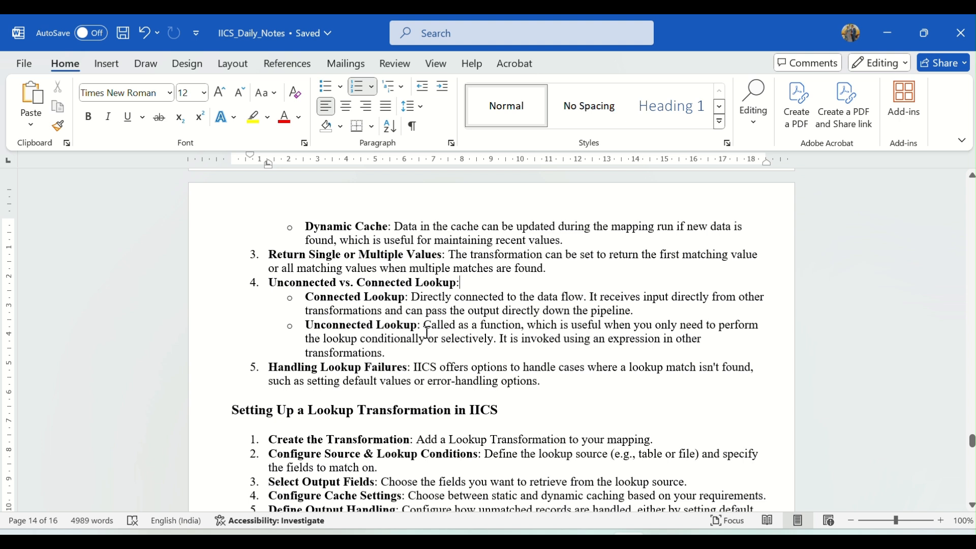
Highlight the Connected Lookup label, the phrase "Directly connected to the data flow" and the entire Connected Lookup bullet
drag(309, 297, 406, 298)
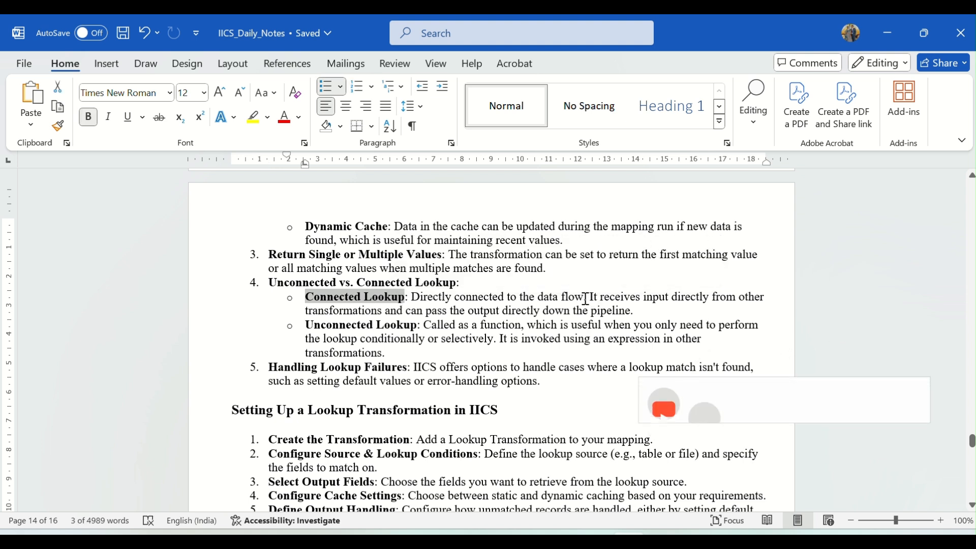
drag(411, 297, 583, 297)
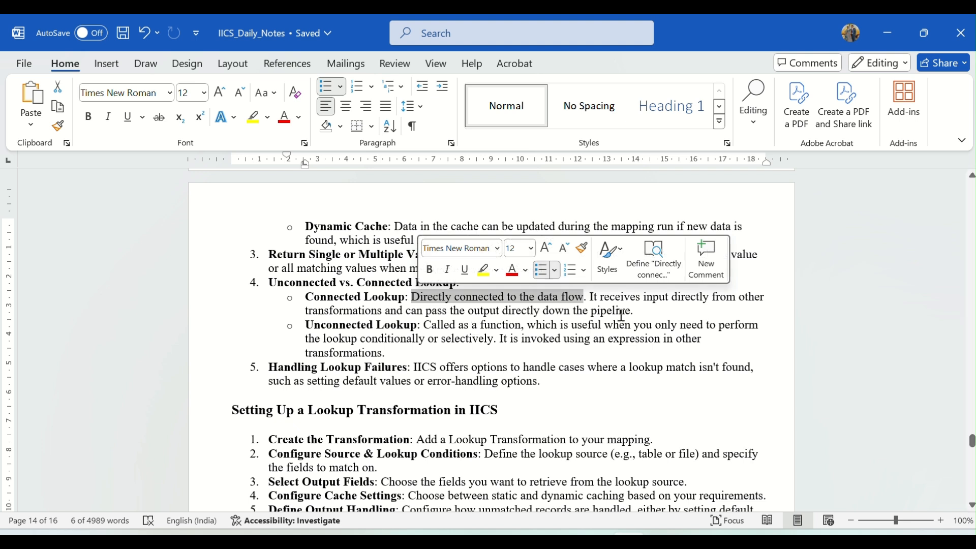
click(625, 297)
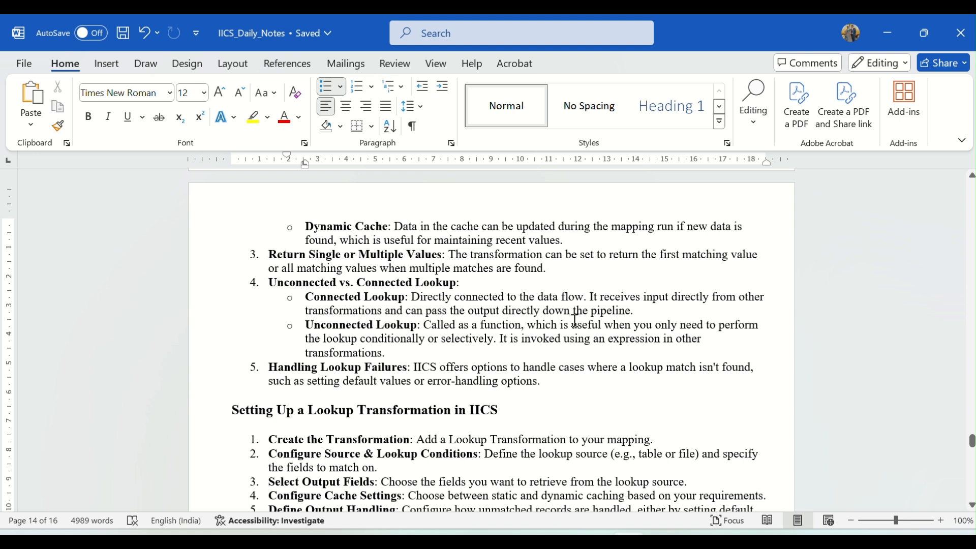
drag(639, 314, 305, 297)
click(389, 337)
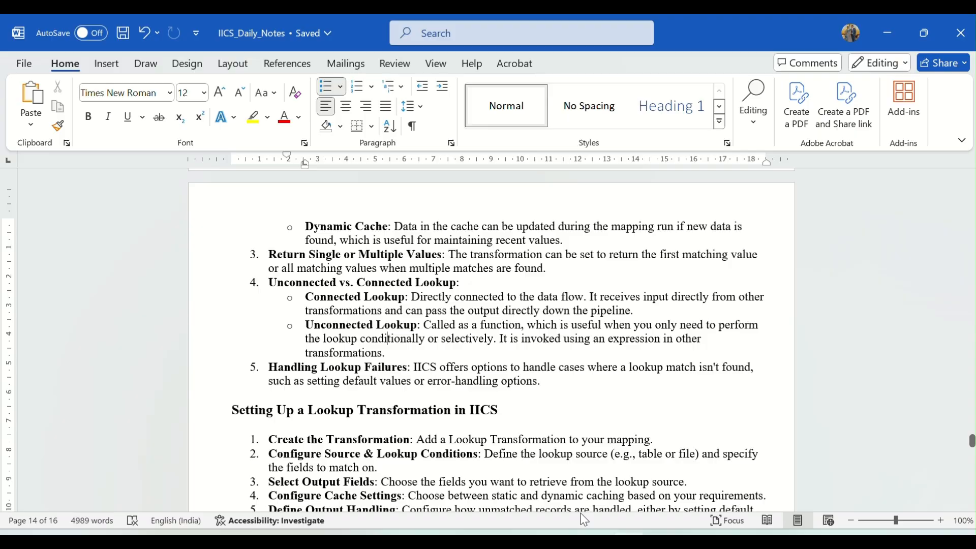
Switch to SQL Developer and highlight the EMP1 query and its first five result rows in the Source worksheet
click(595, 539)
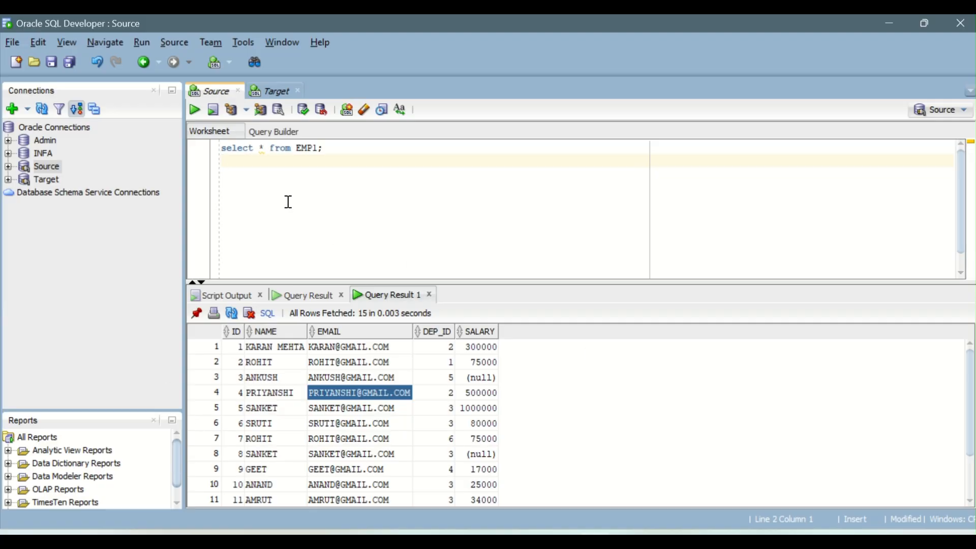
drag(339, 149, 204, 150)
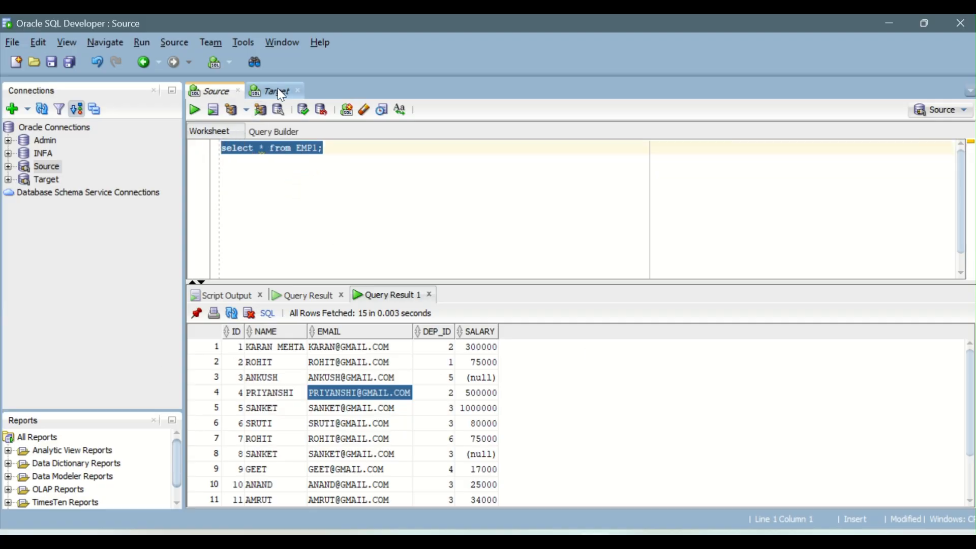
drag(238, 347, 474, 407)
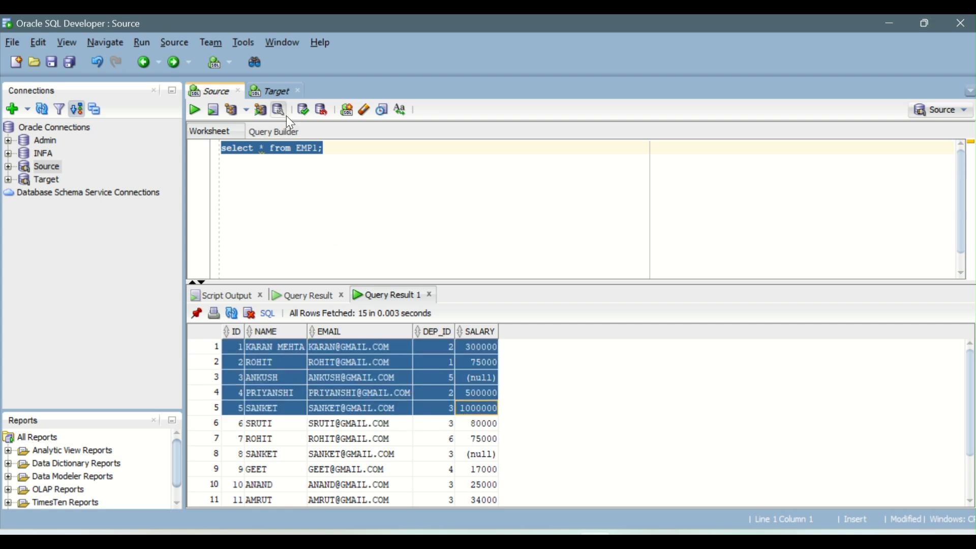
In the Target worksheet, highlight the first four T_LOCATION rows' location, department and manager values, and run the SELECT * FROM T_EMP_LOC query
click(277, 90)
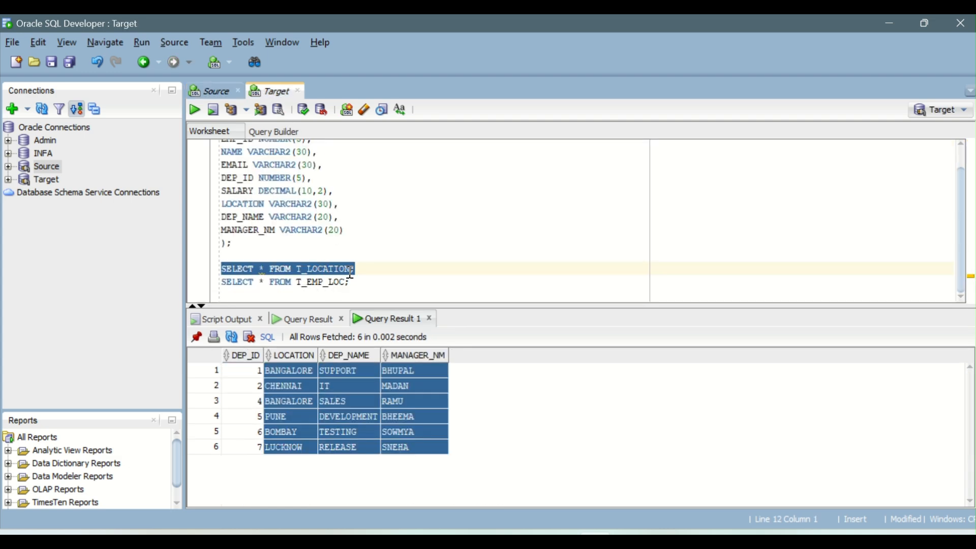
drag(289, 376, 414, 418)
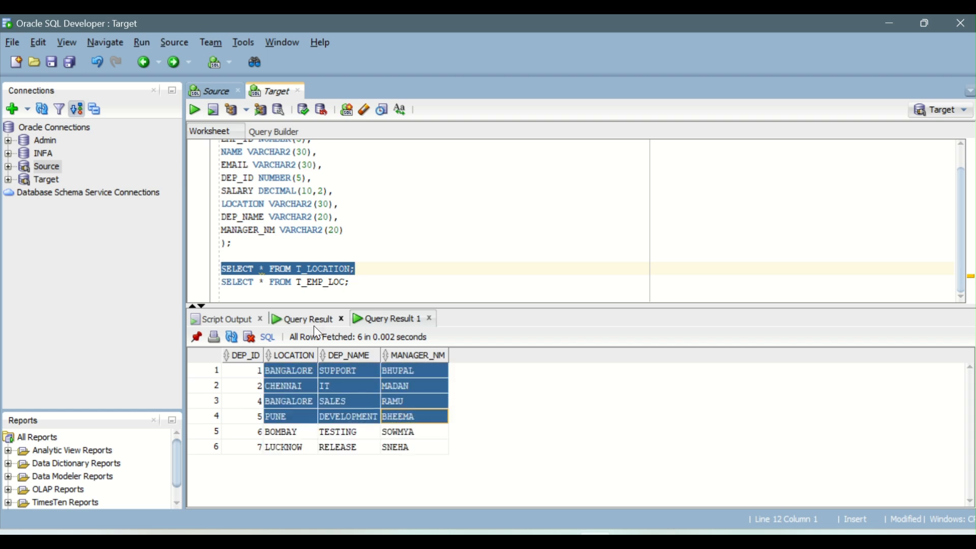
click(347, 286)
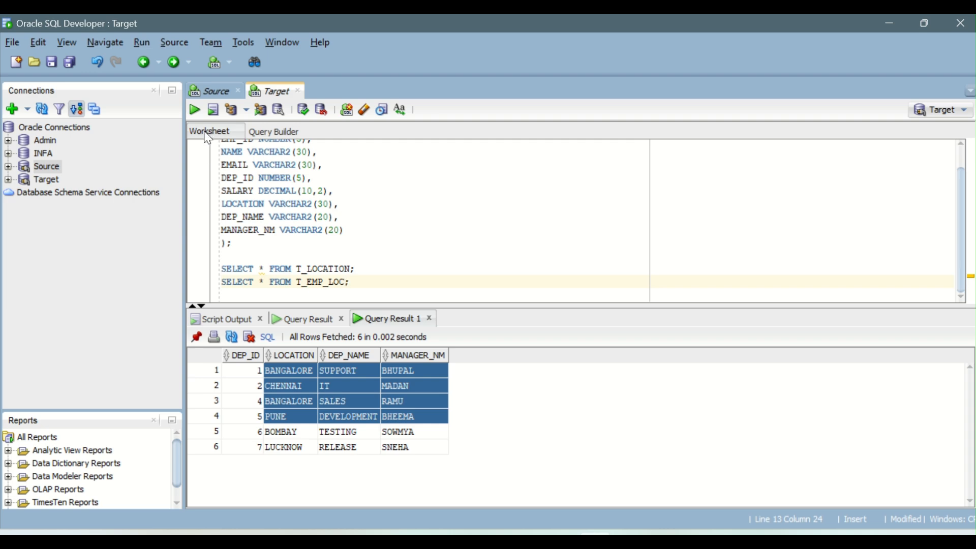
click(193, 110)
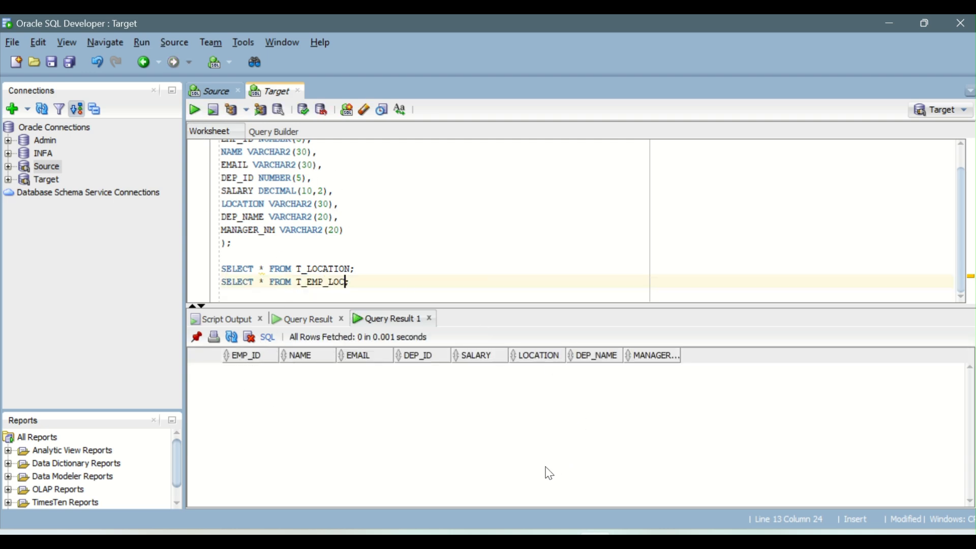
Switch to Informatica Data Integration, create a mapping named m_Lookup_Conn_Trans and select its Source transformation
click(589, 482)
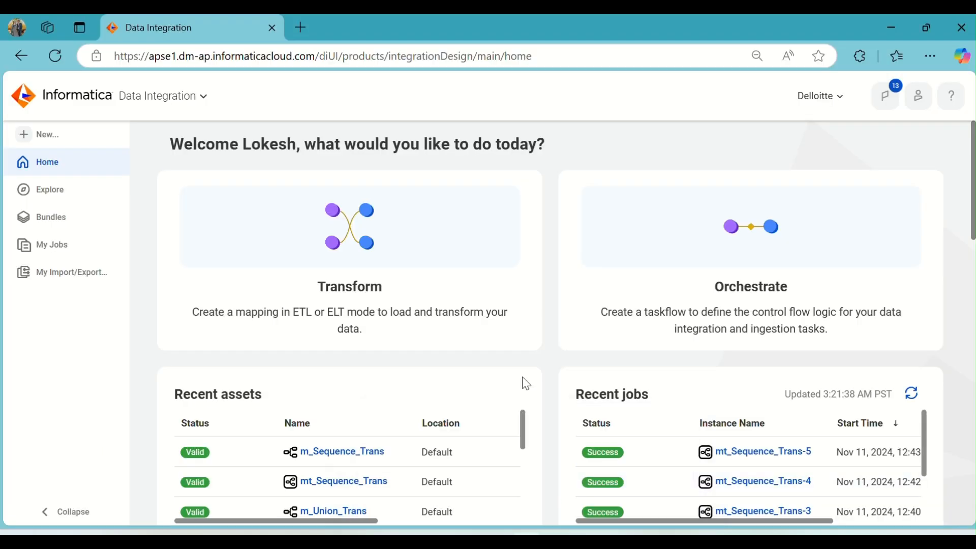
click(56, 135)
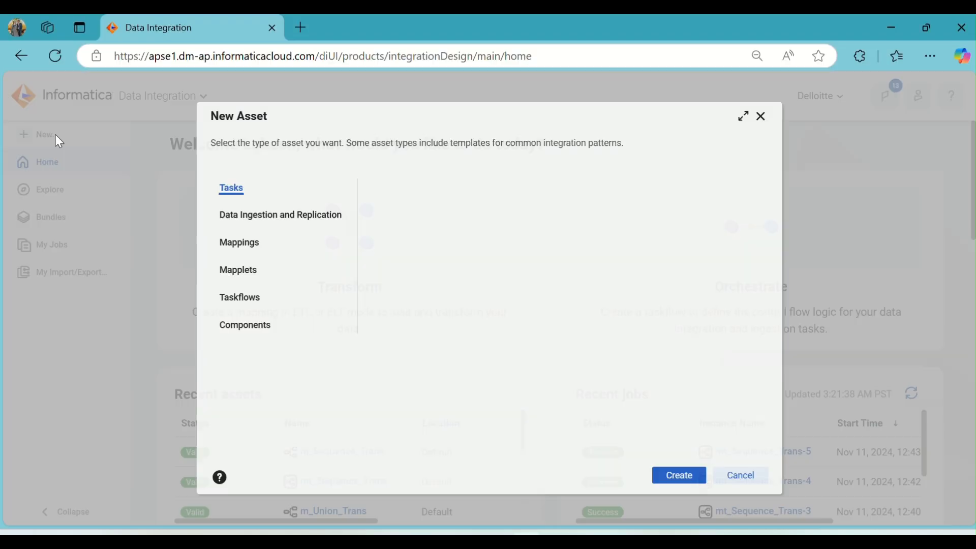
click(237, 244)
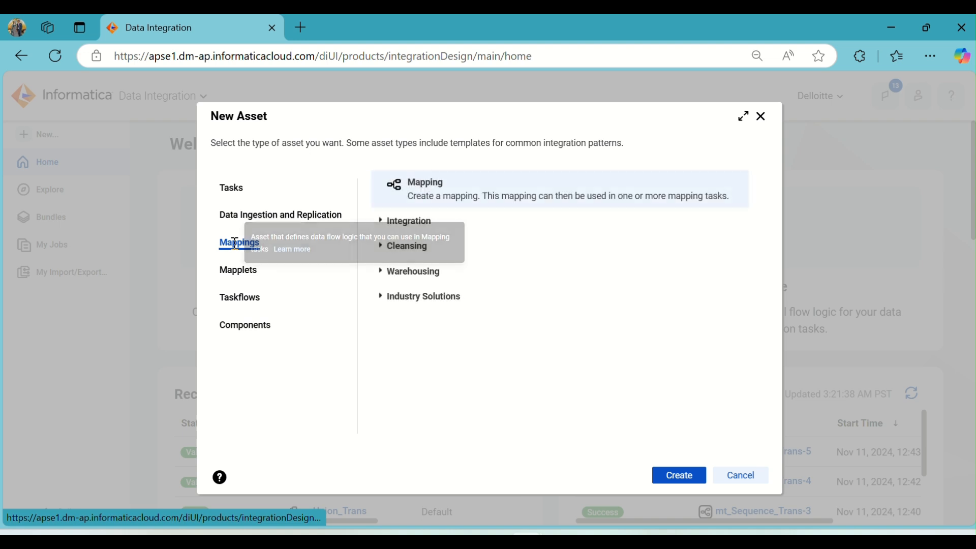
click(672, 480)
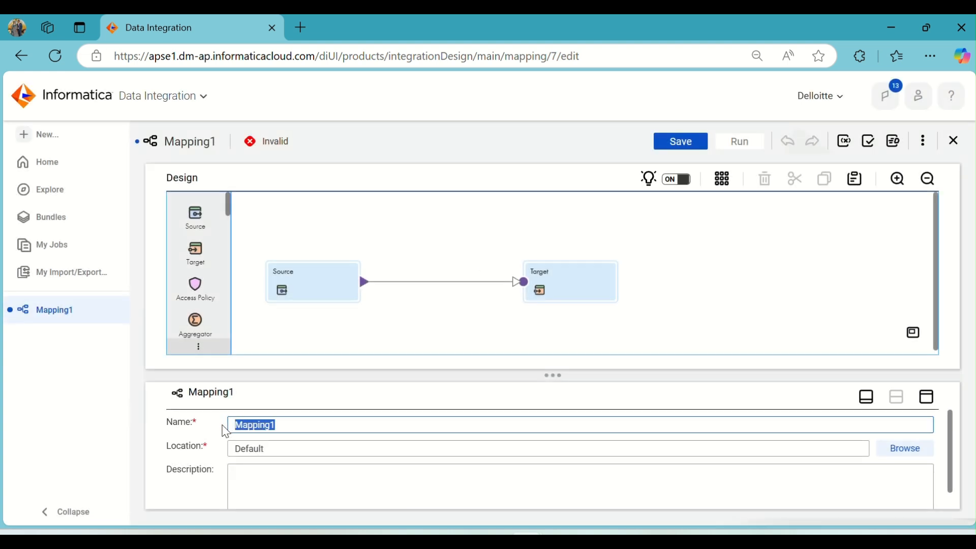
text(m_Lookup_Conn_Trans)
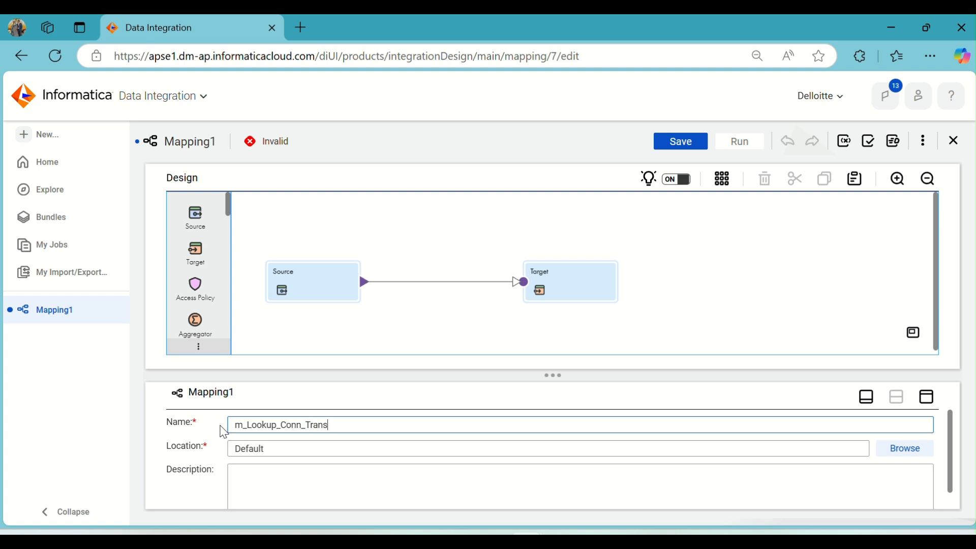
click(297, 287)
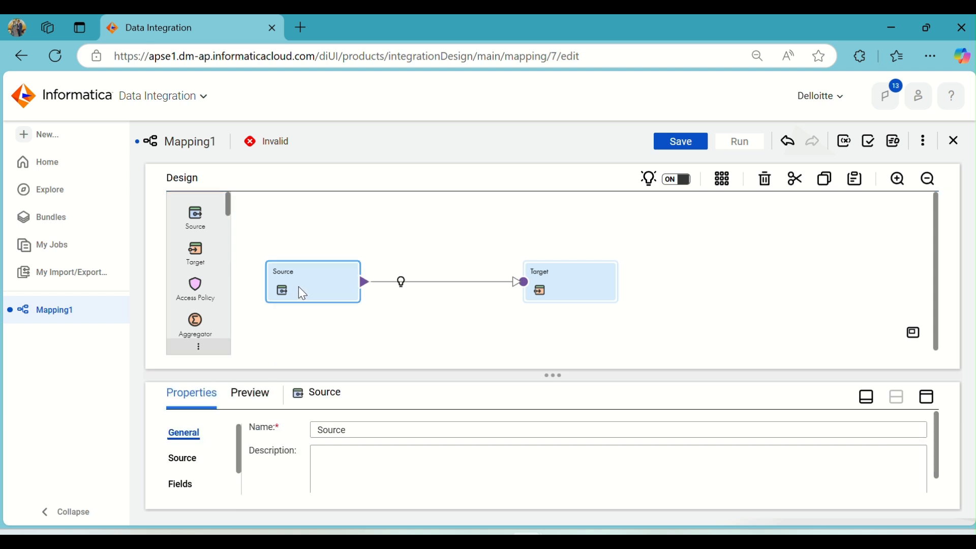
Set the Source transformation's connection to Source (Oracle)
click(927, 398)
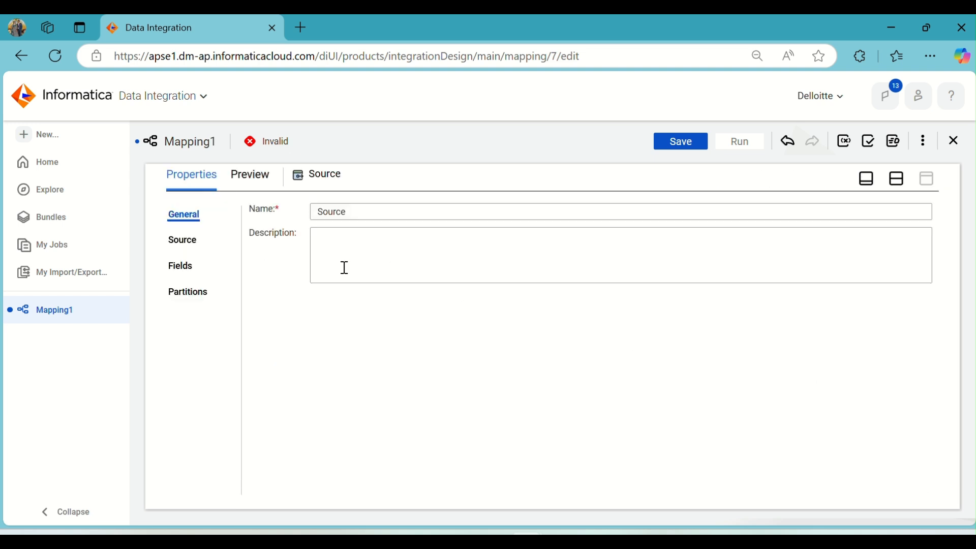
click(184, 245)
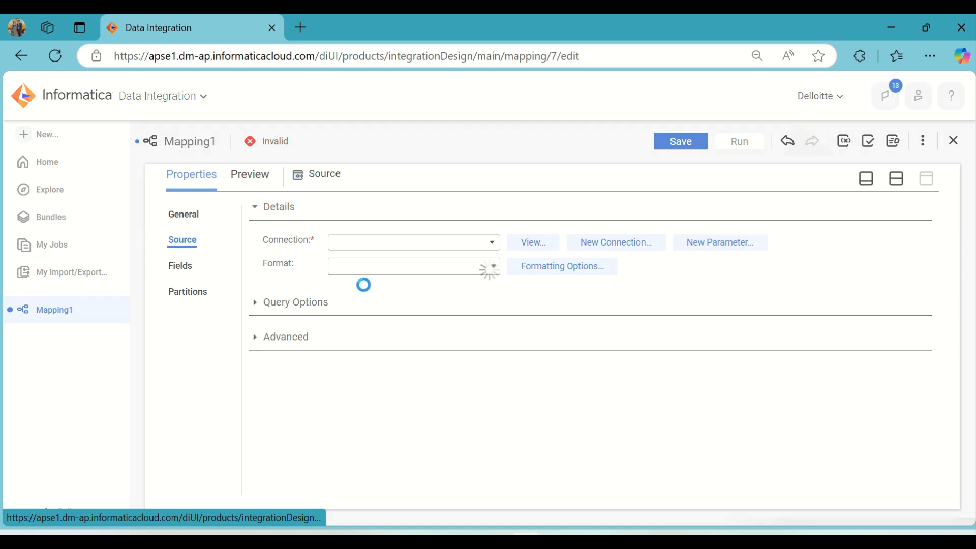
click(494, 247)
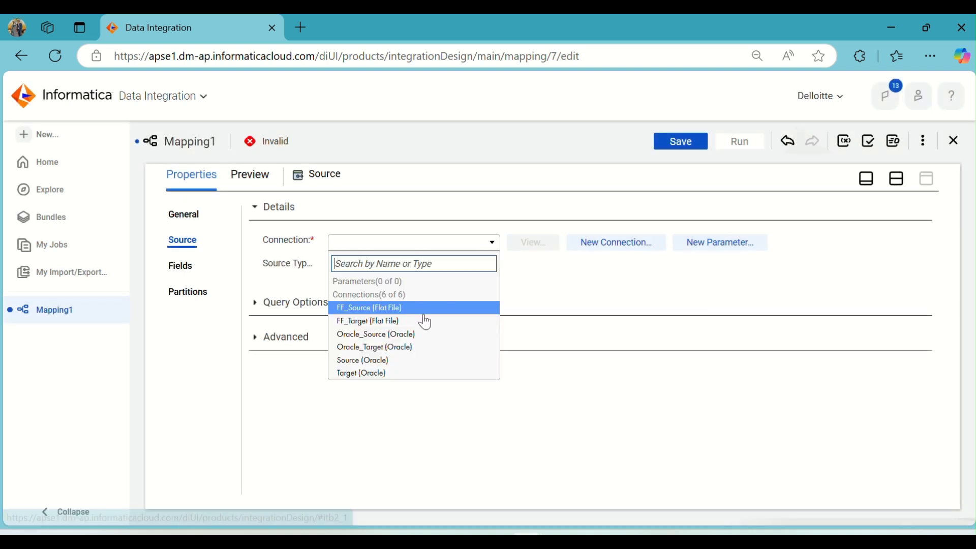
click(398, 357)
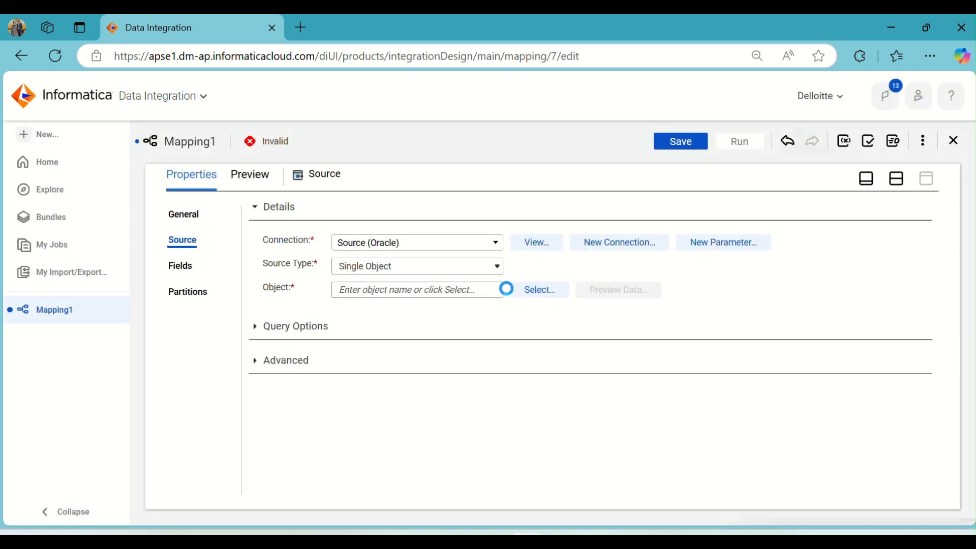
Choose the EMP1 table as the single source object of the Source transformation
click(532, 288)
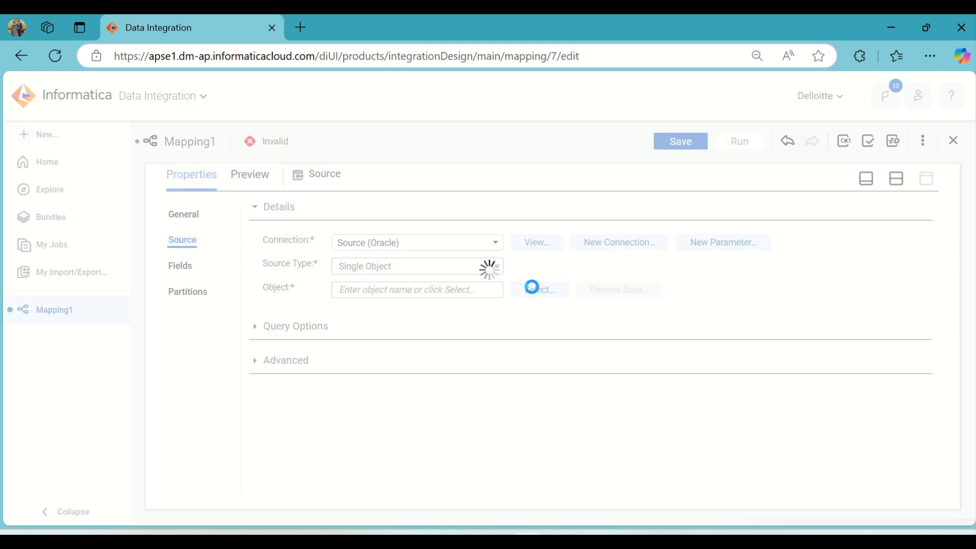
scroll(531, 285, down, 5)
scroll(464, 340, down, 5)
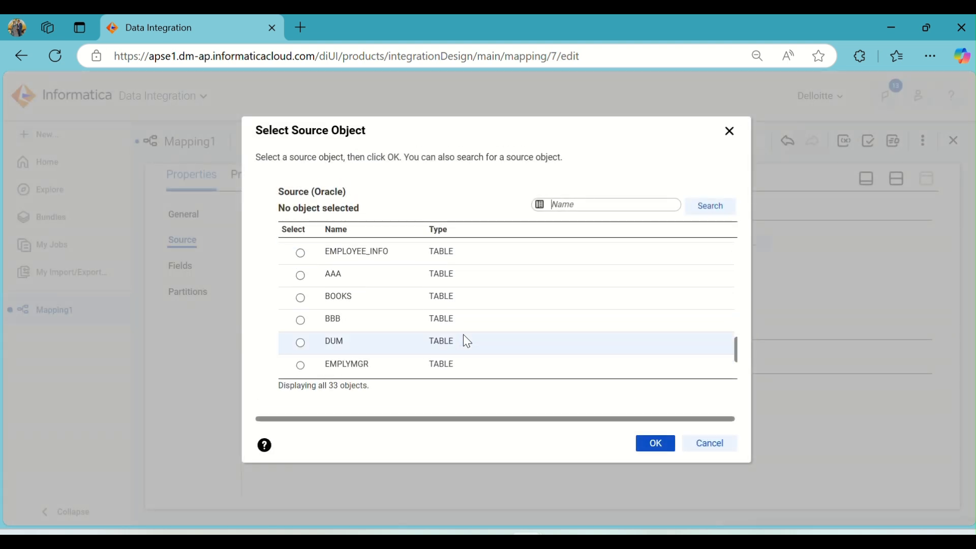
scroll(464, 338, up, 3)
scroll(464, 338, down, 1)
click(347, 317)
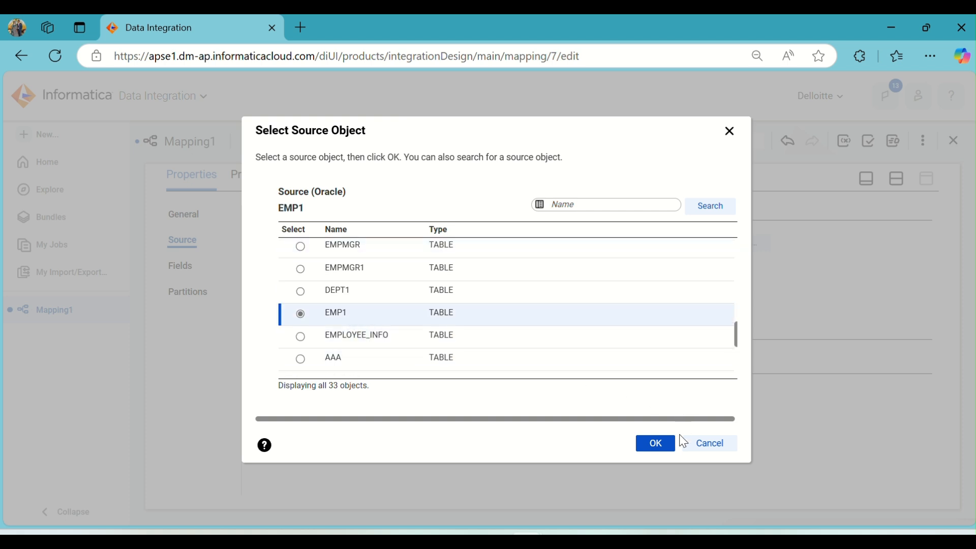
click(648, 449)
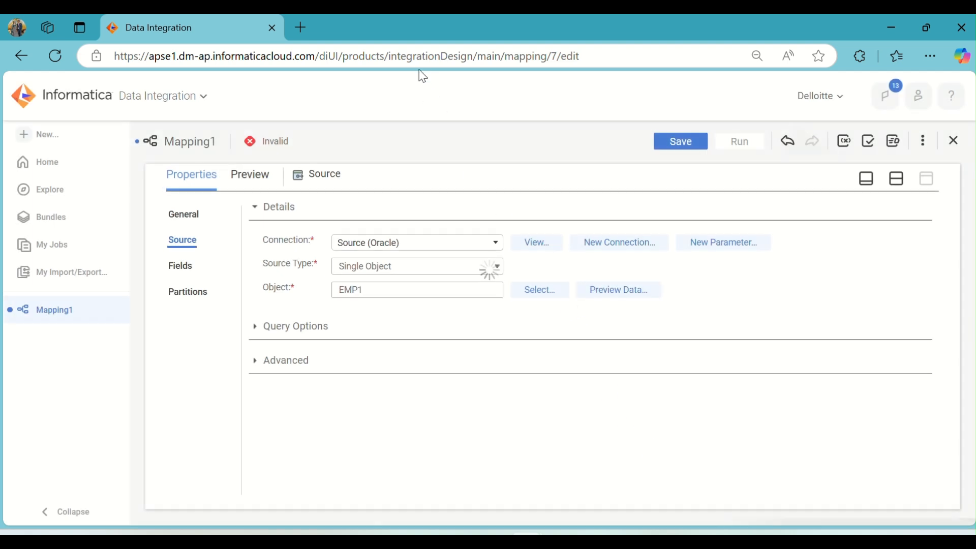
Preview the EMP1 source data and examine the Source transformation's field list
click(616, 302)
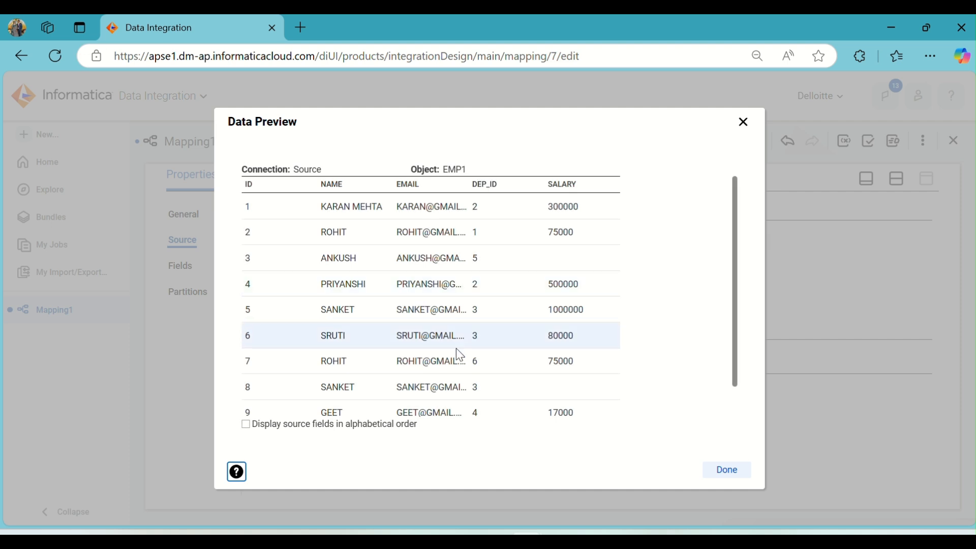
scroll(505, 307, down, 1)
scroll(503, 307, up, 1)
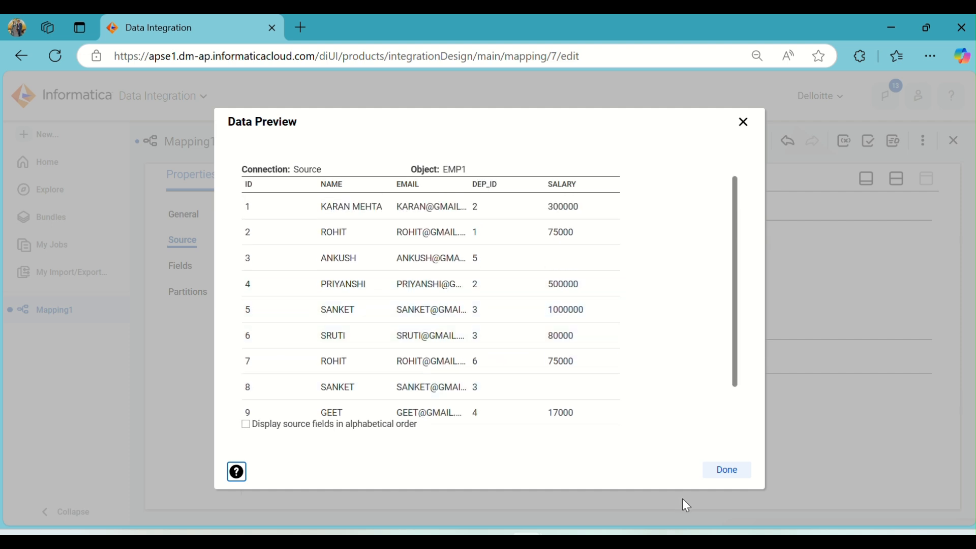
click(739, 473)
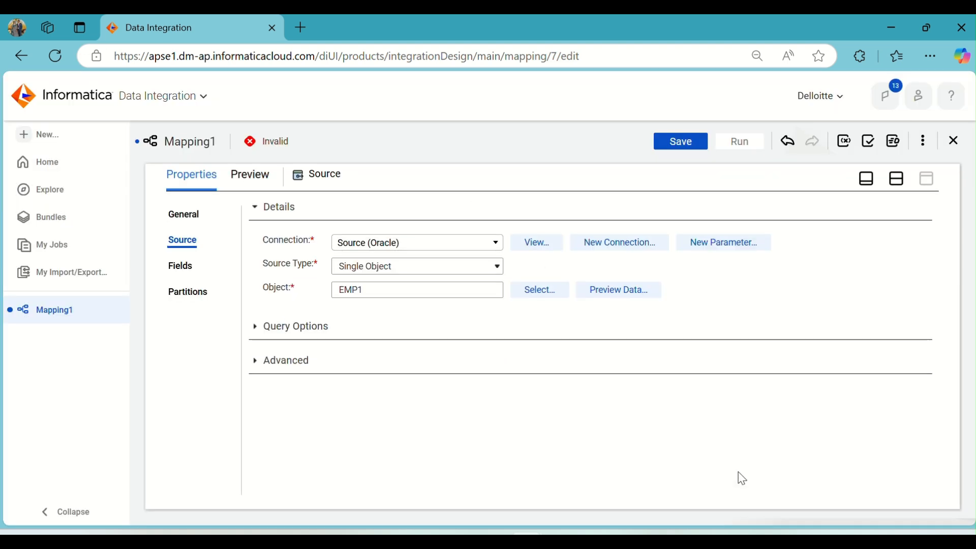
click(179, 274)
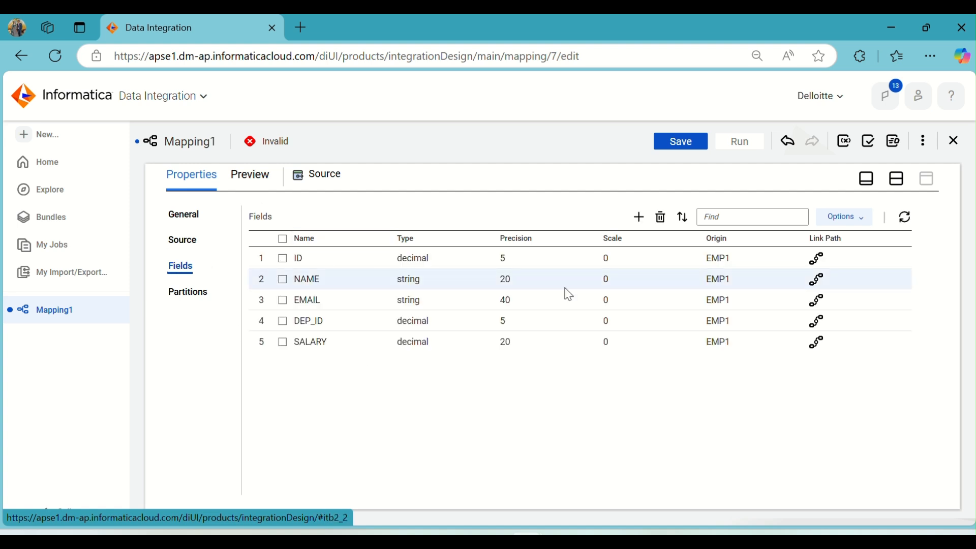
Move the Target farther from the Source on the mapping canvas and delete the link between them
click(897, 179)
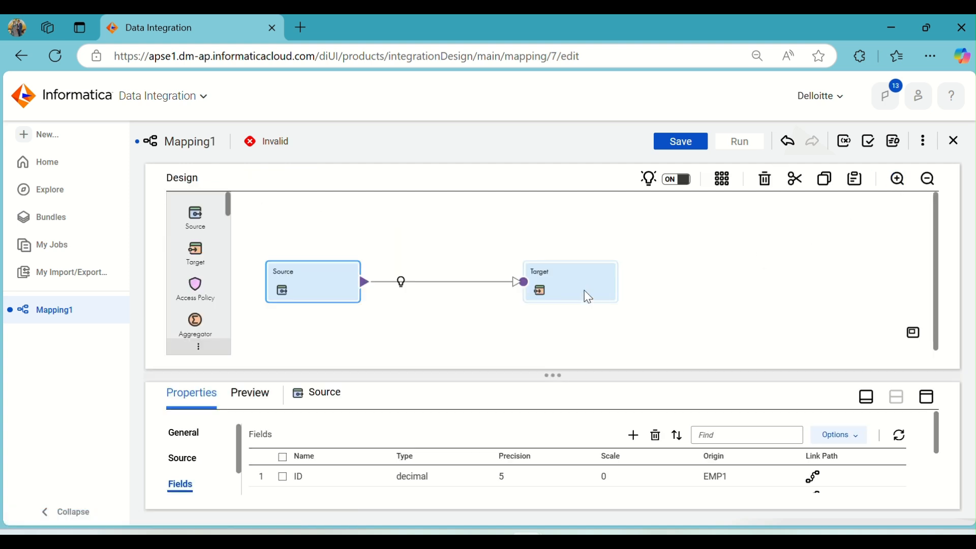
drag(555, 294, 784, 287)
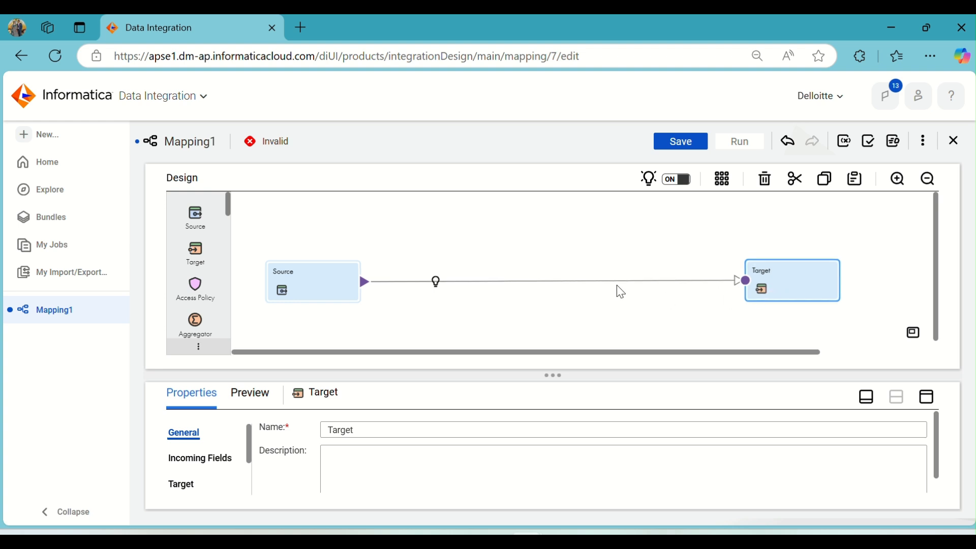
drag(553, 260, 571, 307)
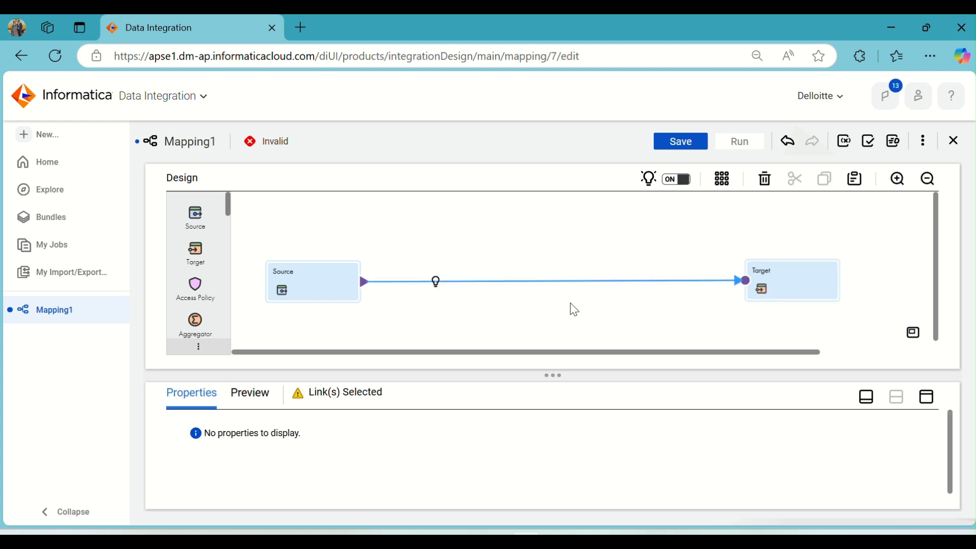
key(Delete)
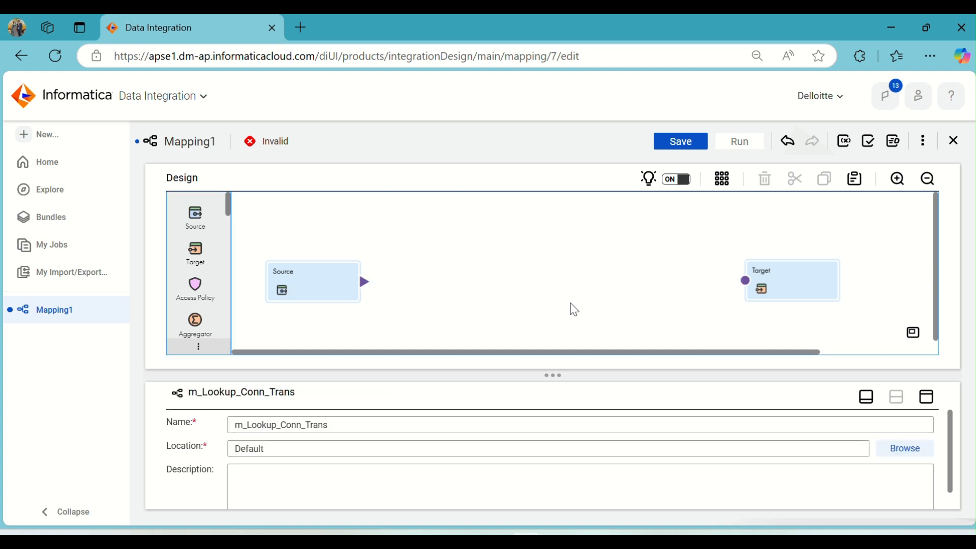
Add an Expression transformation to the canvas and link the Source to it
click(333, 288)
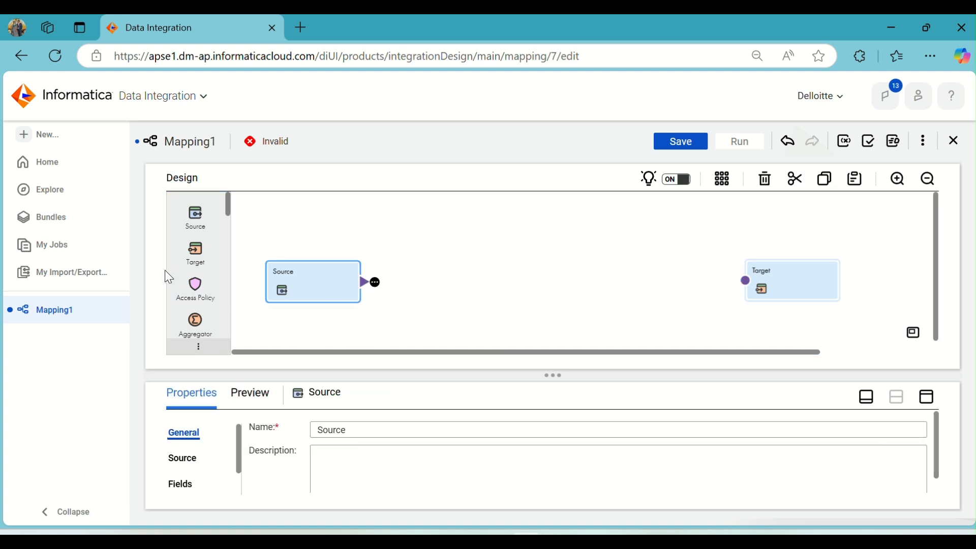
scroll(203, 271, down, 5)
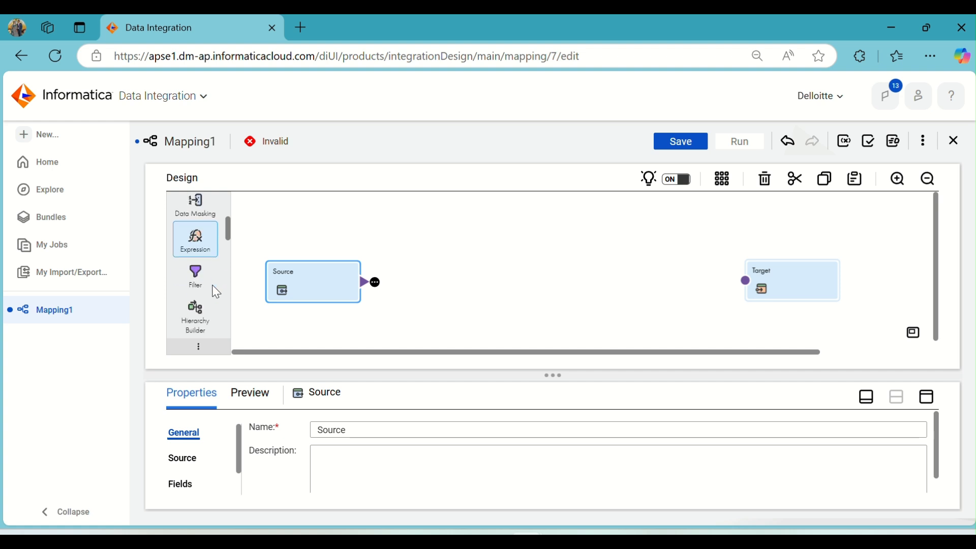
scroll(211, 287, up, 1)
drag(195, 263, 392, 258)
drag(260, 273, 328, 273)
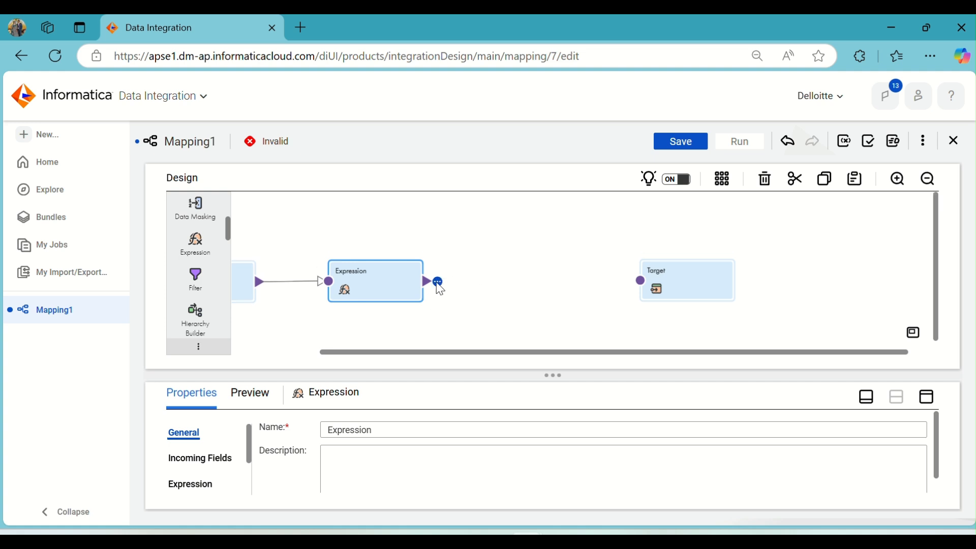
Add a Lookup transformation after the Expression, place it above the flow and link it to the Target
click(439, 281)
click(495, 329)
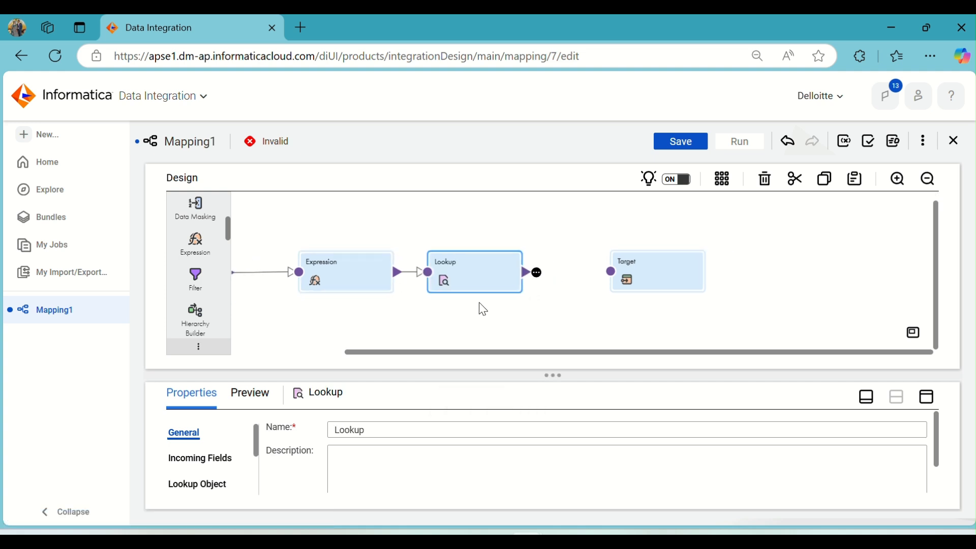
drag(462, 283, 468, 220)
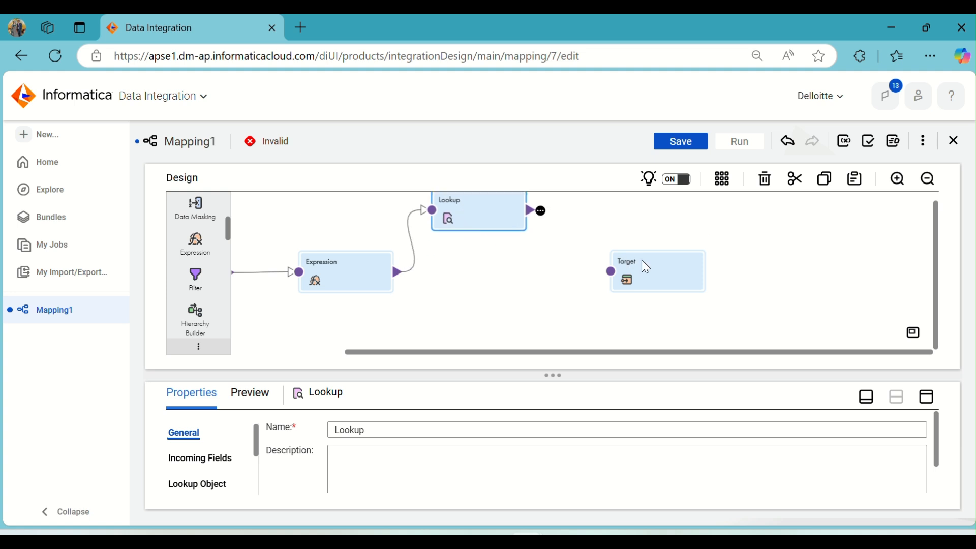
drag(660, 281, 677, 265)
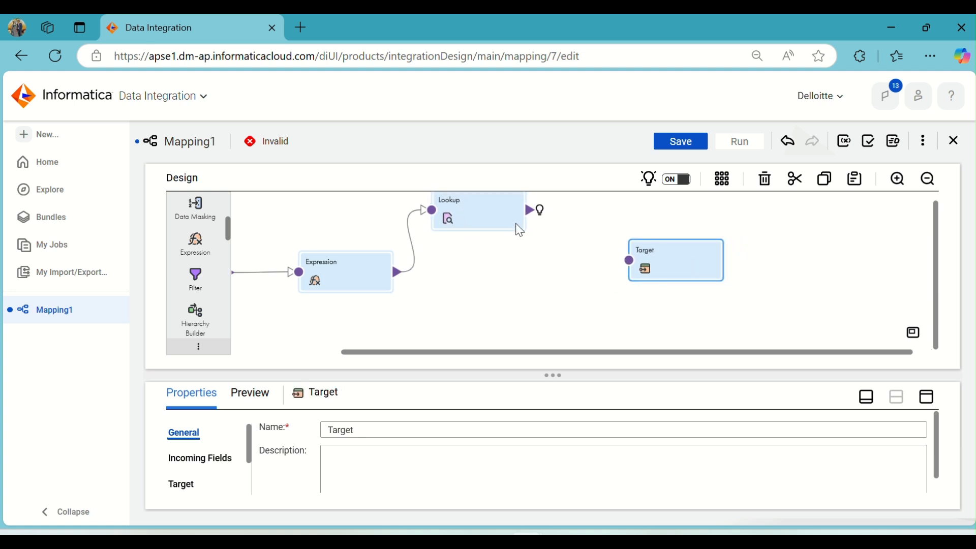
drag(530, 208, 628, 265)
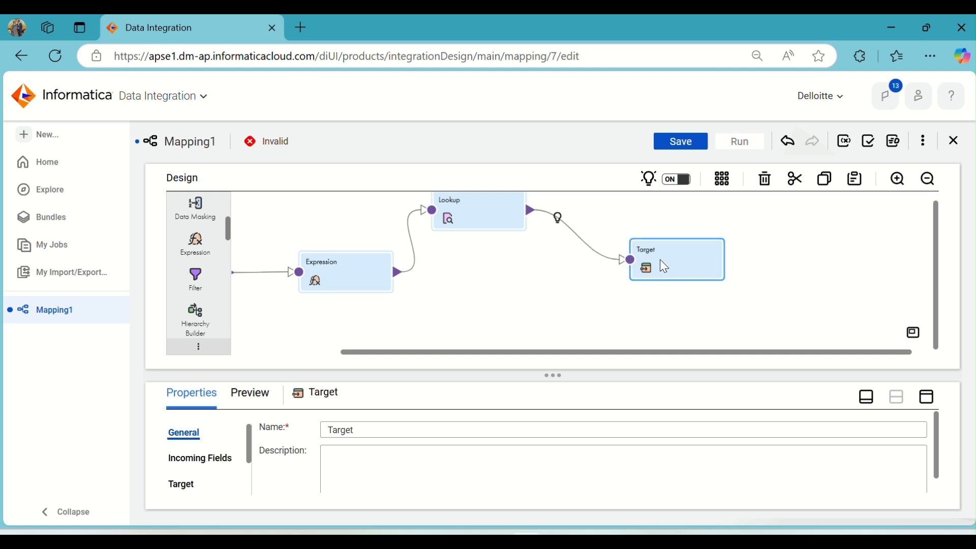
Configure the Target with the Target (Oracle) connection, the existing T_EMP_LOC table, the Insert operation and Truncate target enabled
click(926, 397)
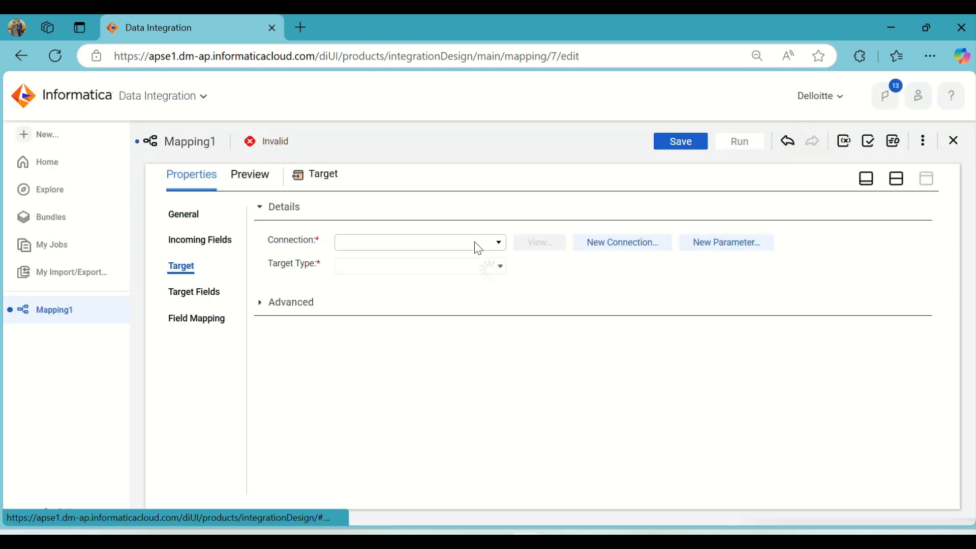
click(441, 264)
click(374, 374)
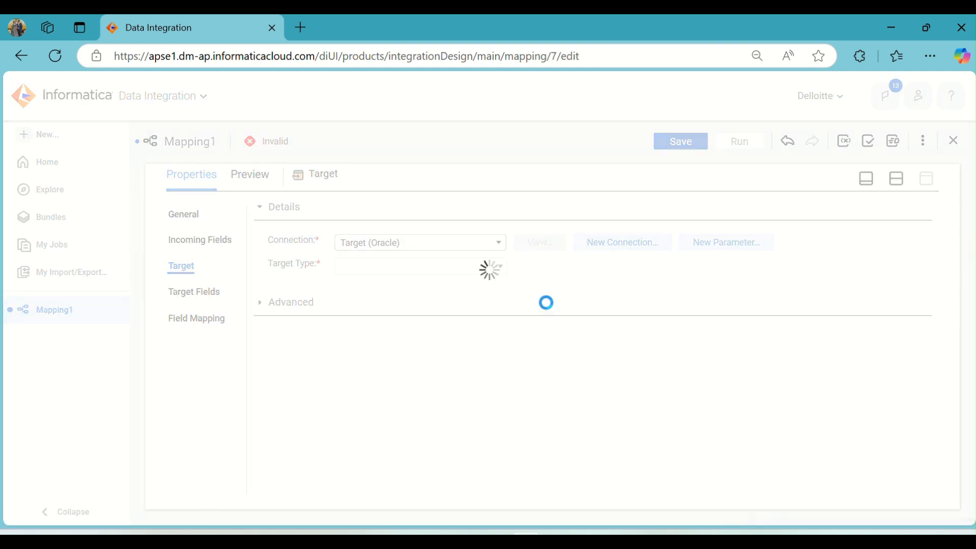
click(554, 296)
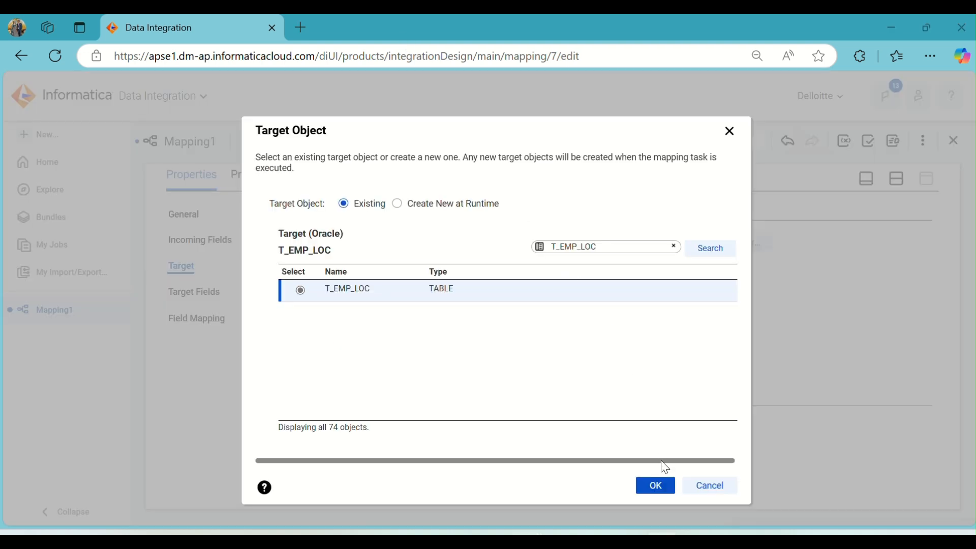
click(658, 485)
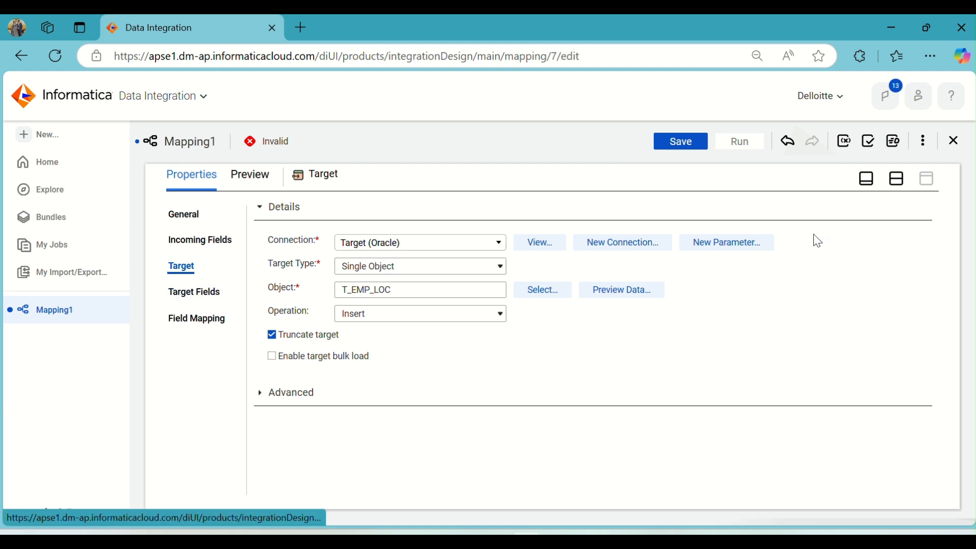
click(897, 179)
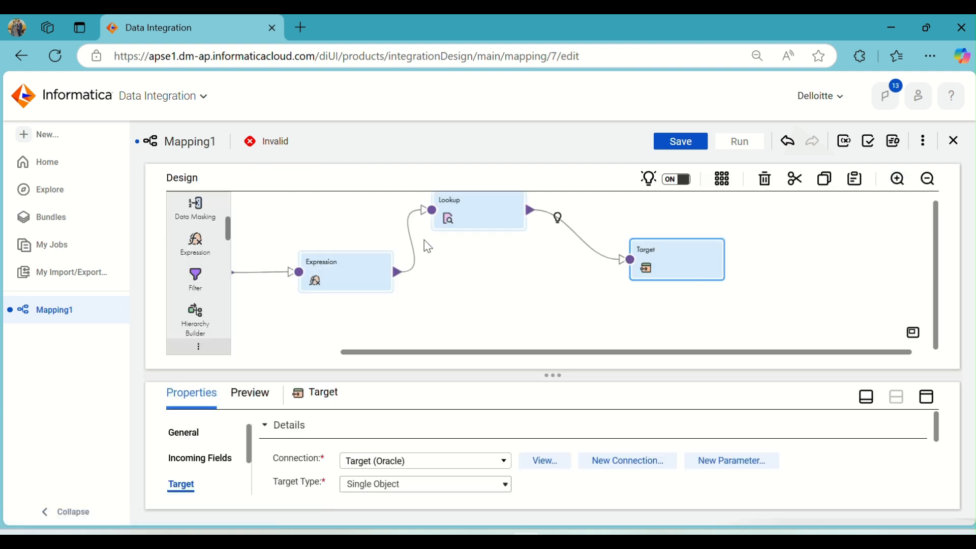
Rename the Lookup transformation as Conn_Lookup
click(501, 216)
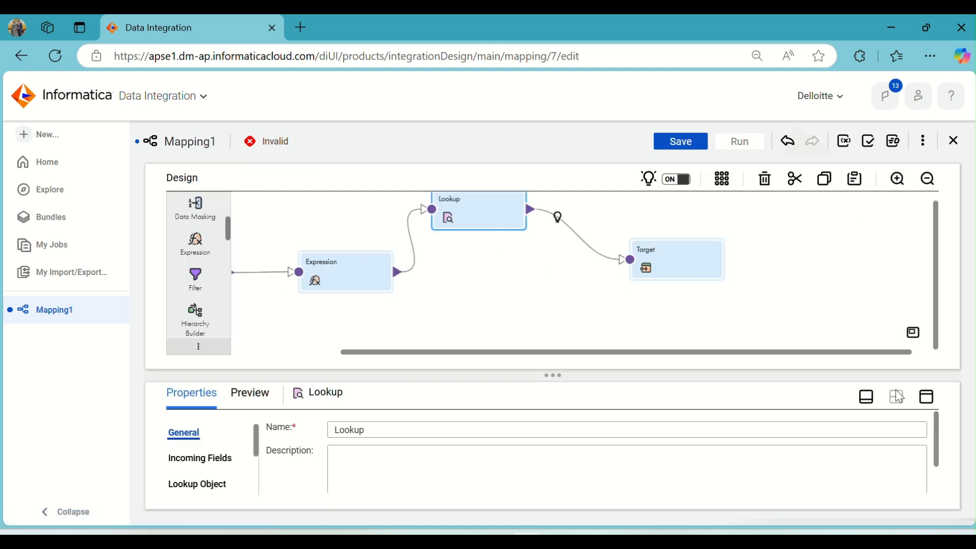
scroll(529, 277, up, 1)
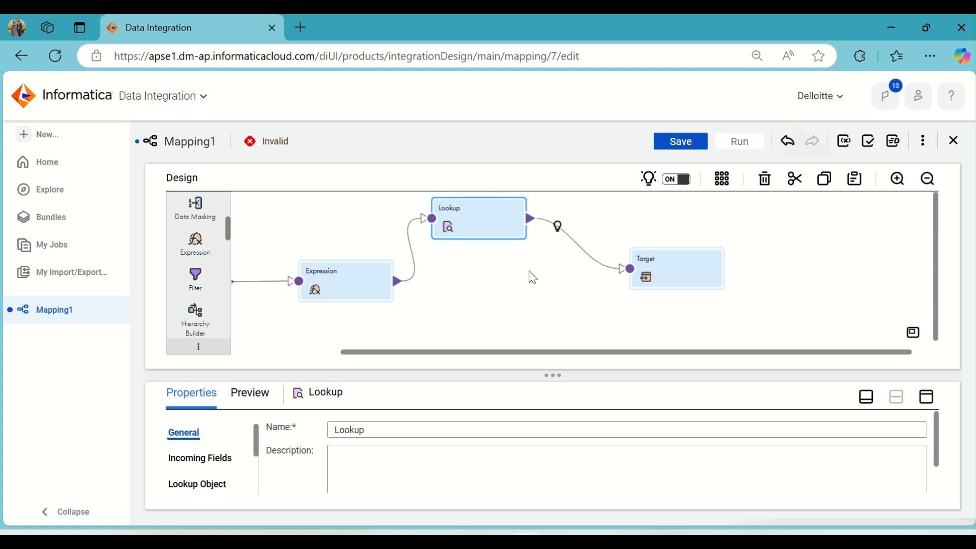
click(335, 429)
text(Conn)
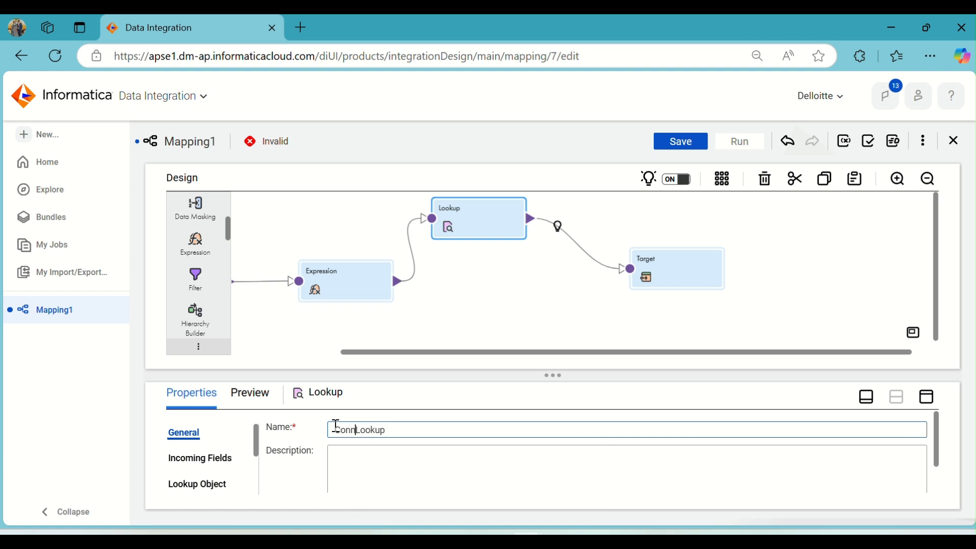
text(_)
click(478, 301)
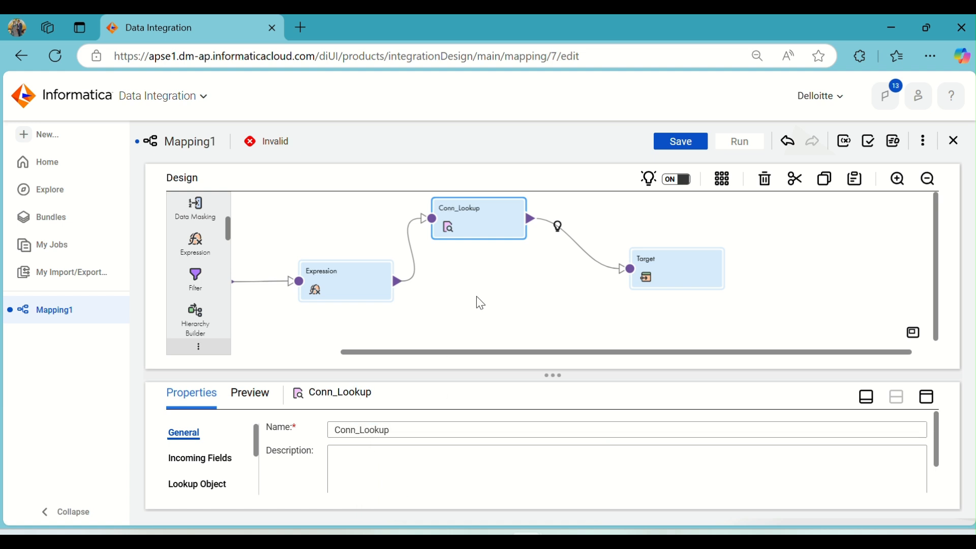
Shift Conn_Lookup away from the Expression and nudge the Target slightly down to space out the mapping
click(511, 226)
mouse_move(493, 212)
mouse_down()
mouse_move(515, 213)
mouse_move(507, 216)
mouse_up()
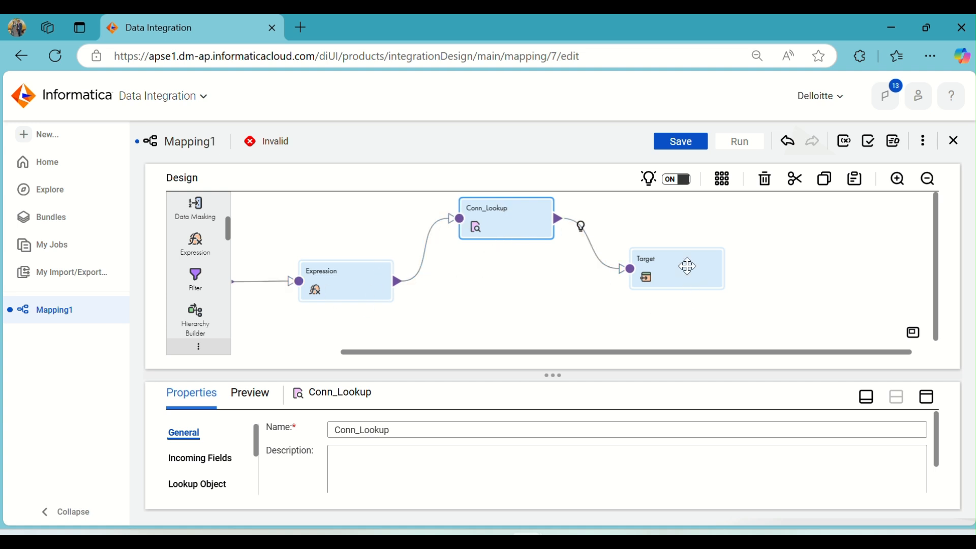
drag(679, 258, 686, 266)
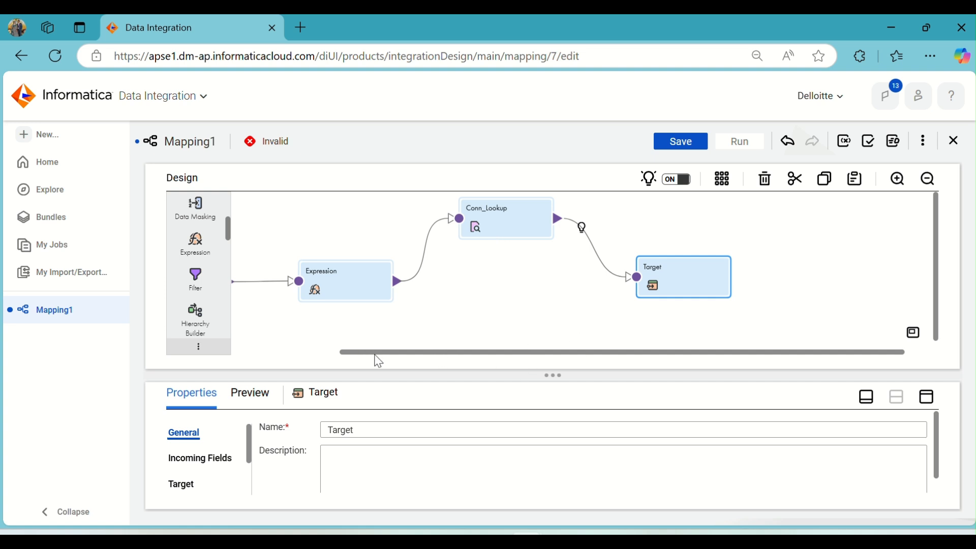
drag(377, 352, 277, 352)
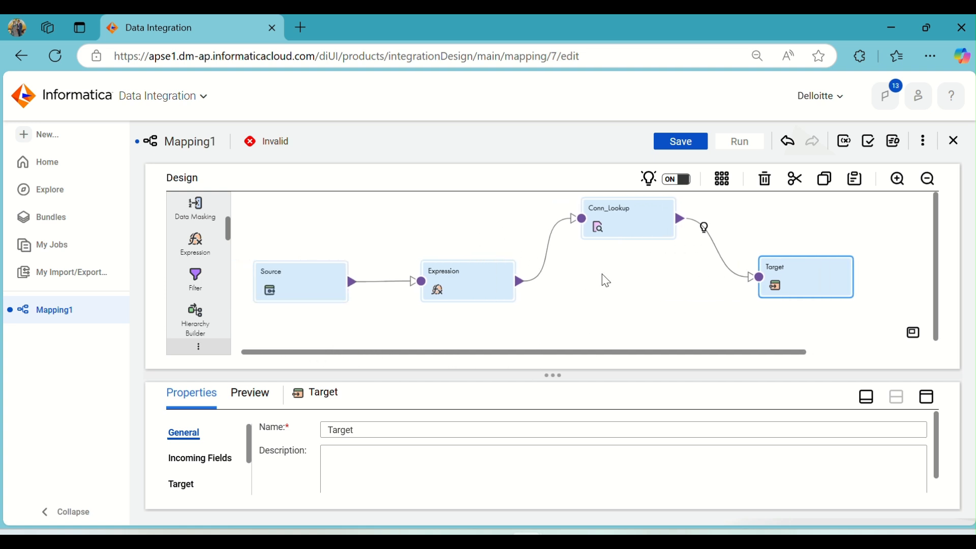
Set Conn_Lookup's lookup object to the T_LOCATION table using the Target (Oracle) connection
click(618, 225)
click(924, 404)
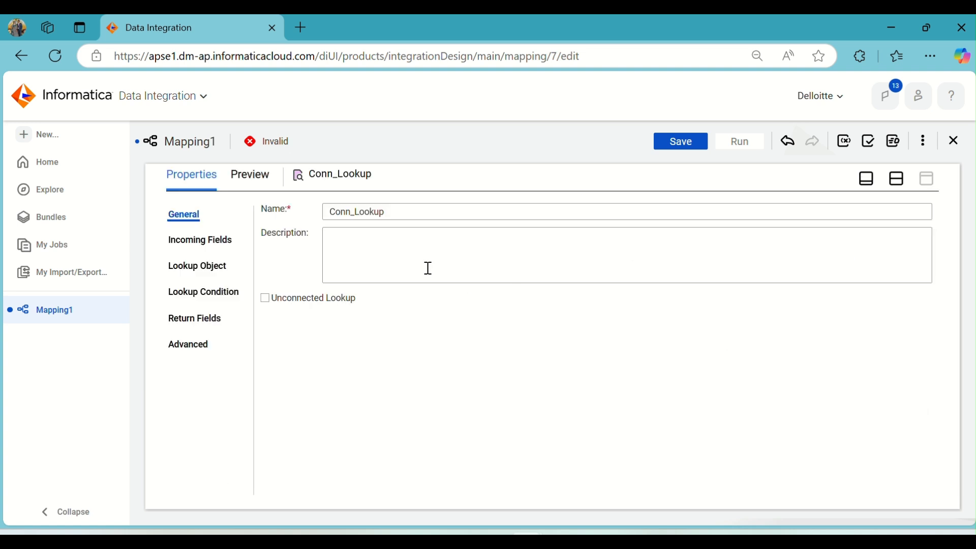
click(202, 241)
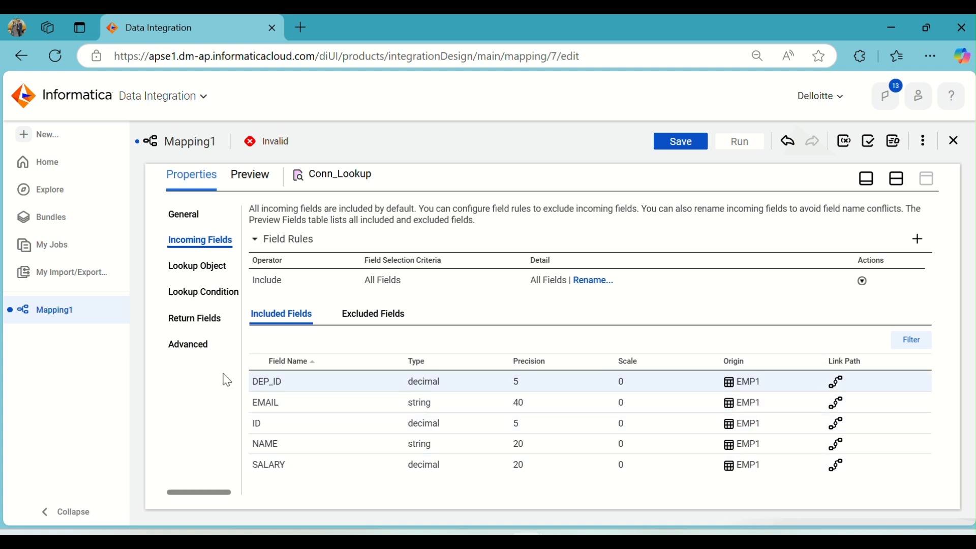
click(194, 272)
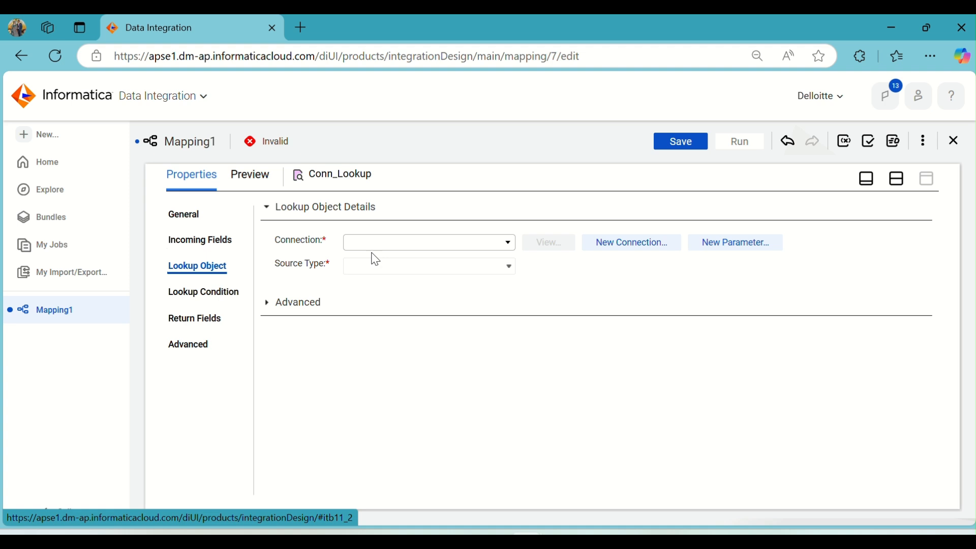
click(423, 243)
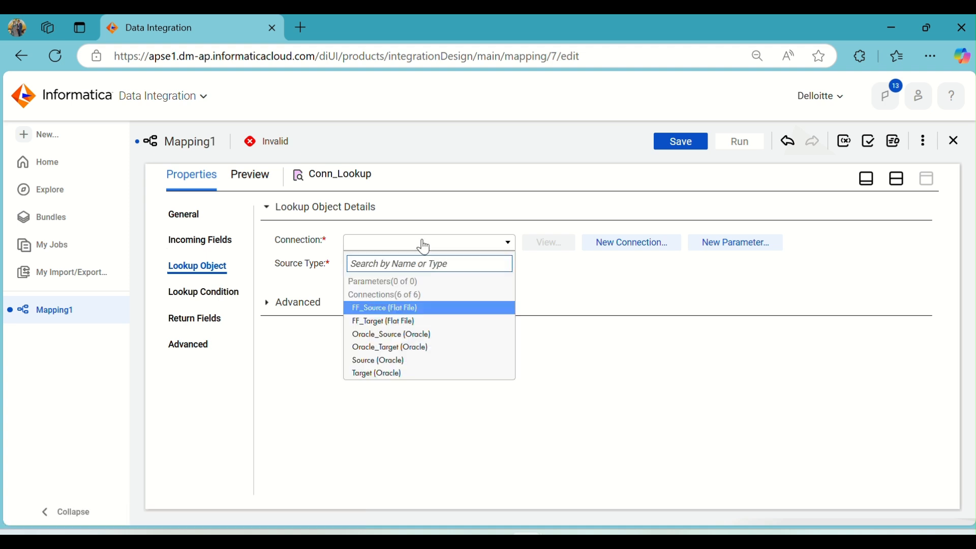
click(414, 375)
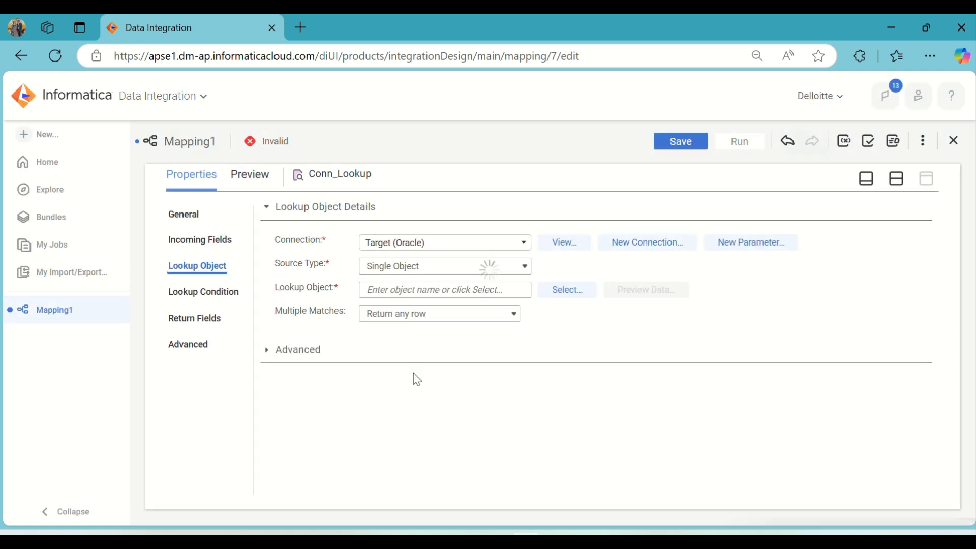
click(571, 289)
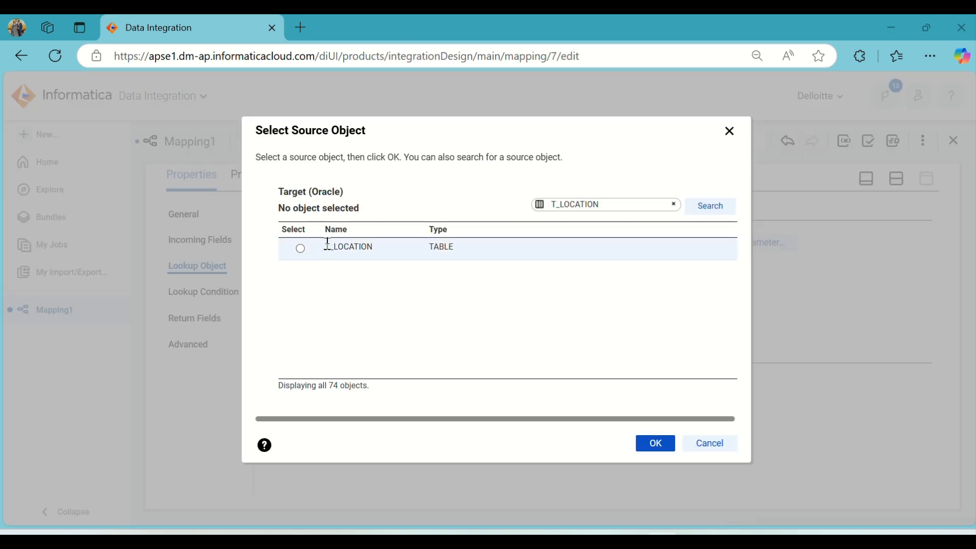
click(327, 246)
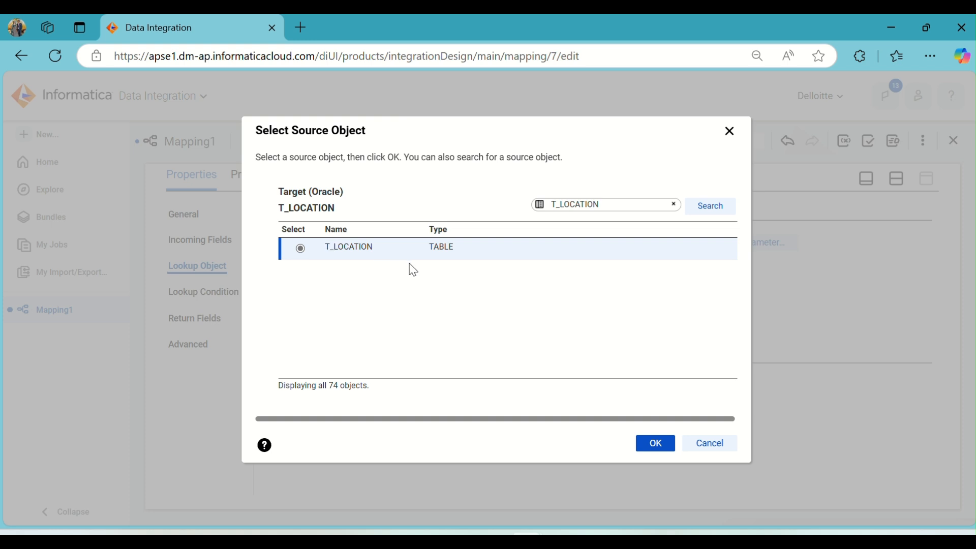
click(655, 445)
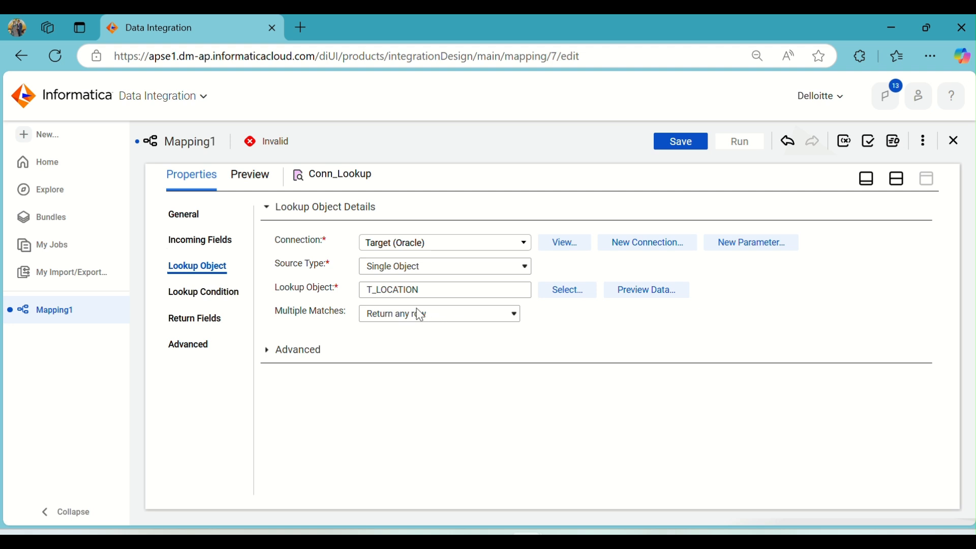
Preview the T_LOCATION lookup data and check the available Multiple Matches options
click(645, 289)
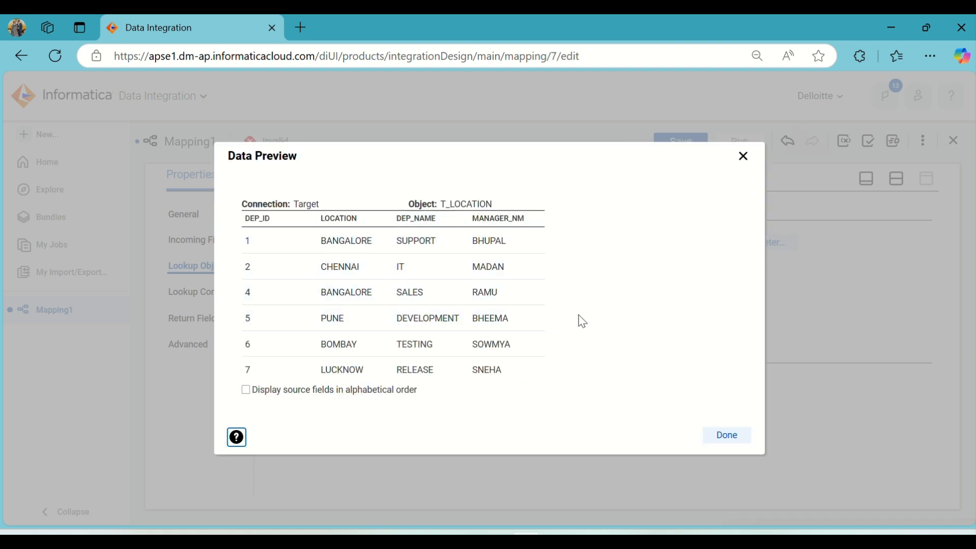
click(737, 437)
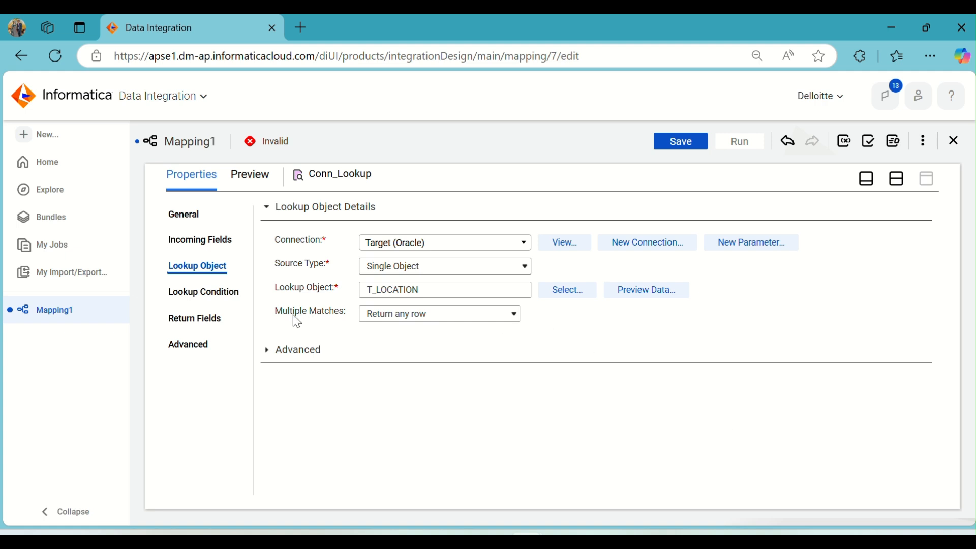
click(503, 319)
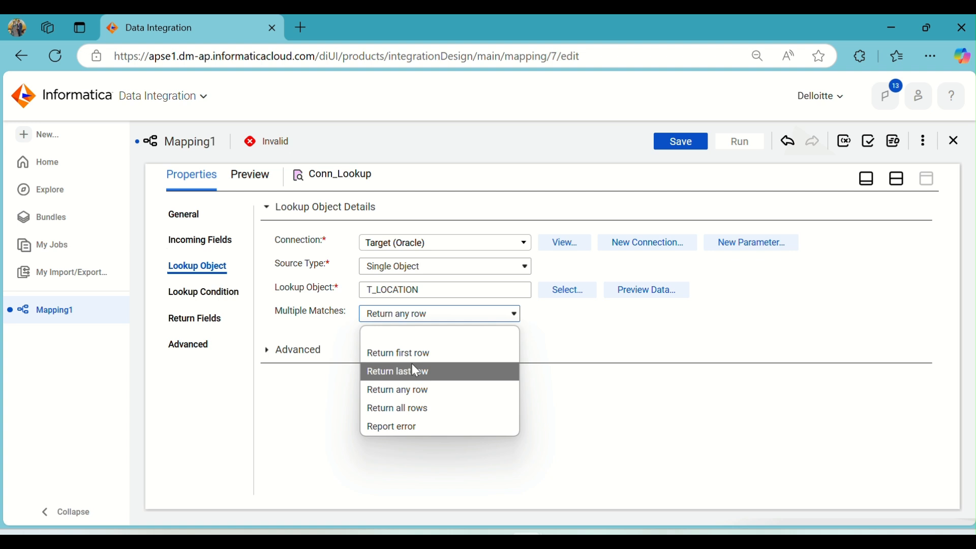
click(569, 343)
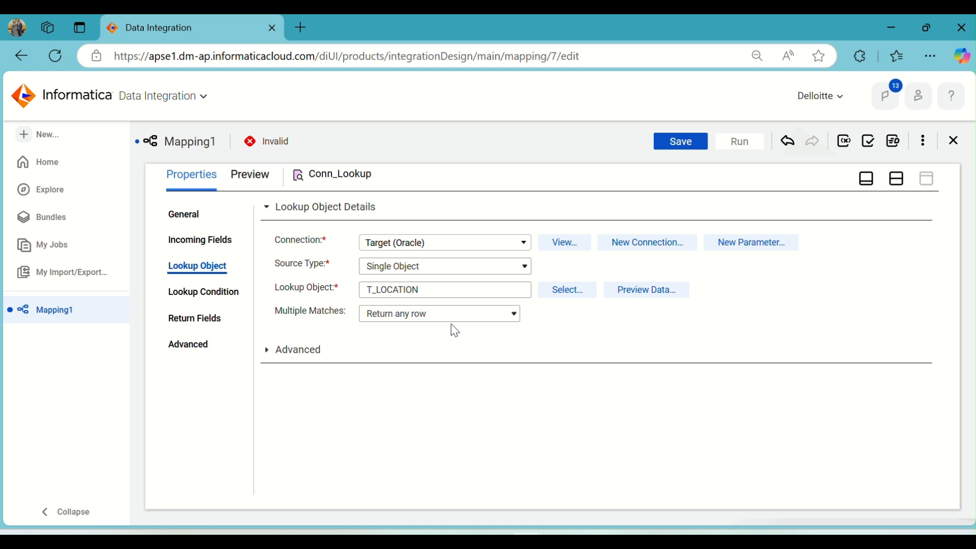
Examine the advanced lookup object settings of Conn_Lookup, including SQL override, source filter, caching and dynamic cache options
click(266, 356)
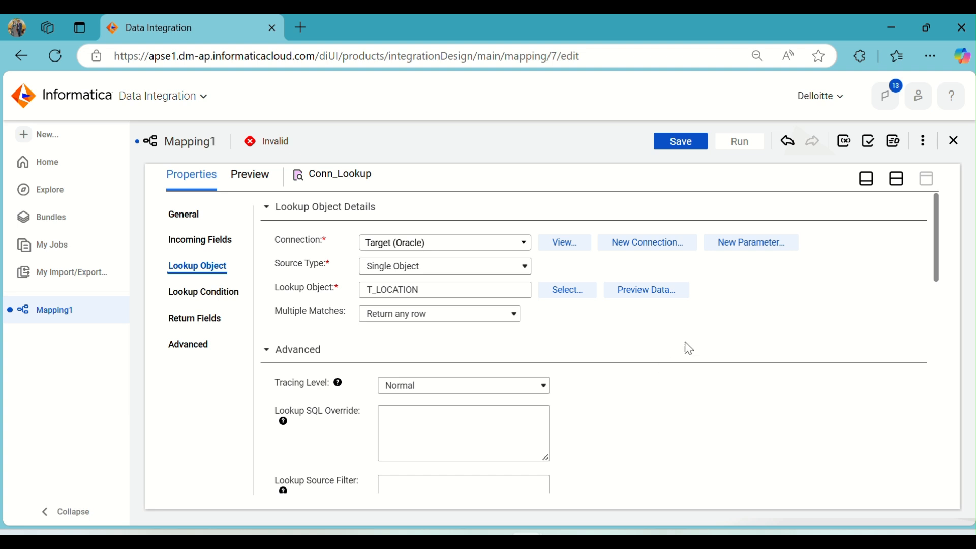
scroll(687, 348, down, 3)
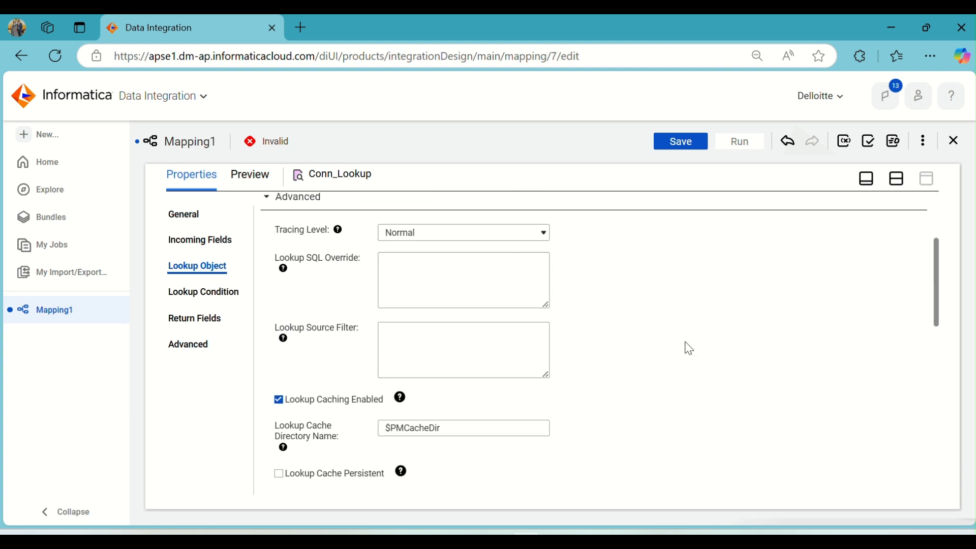
click(444, 280)
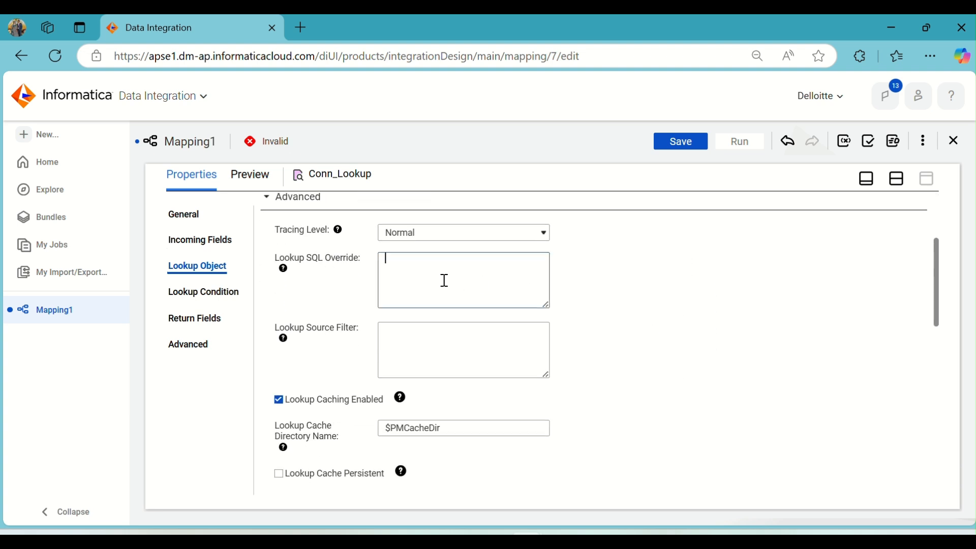
click(429, 335)
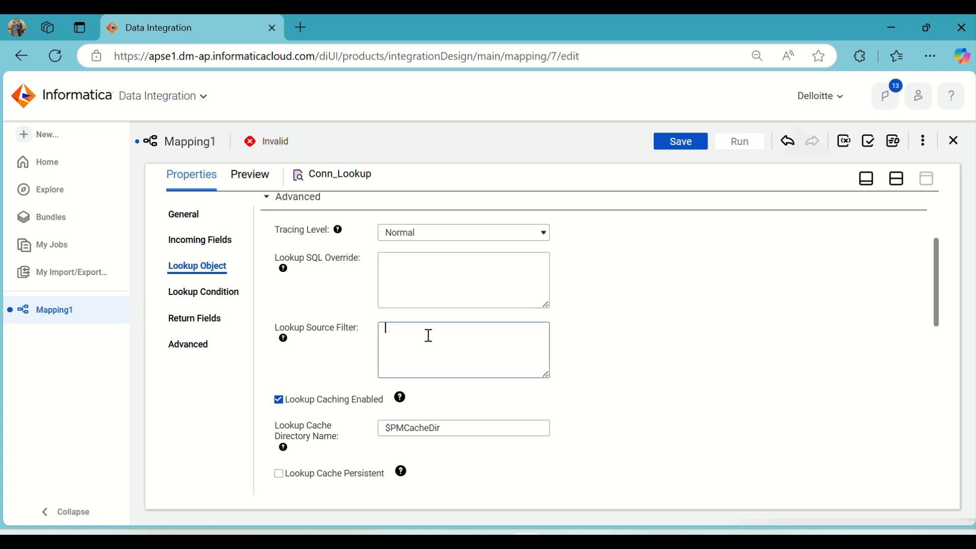
scroll(428, 335, down, 3)
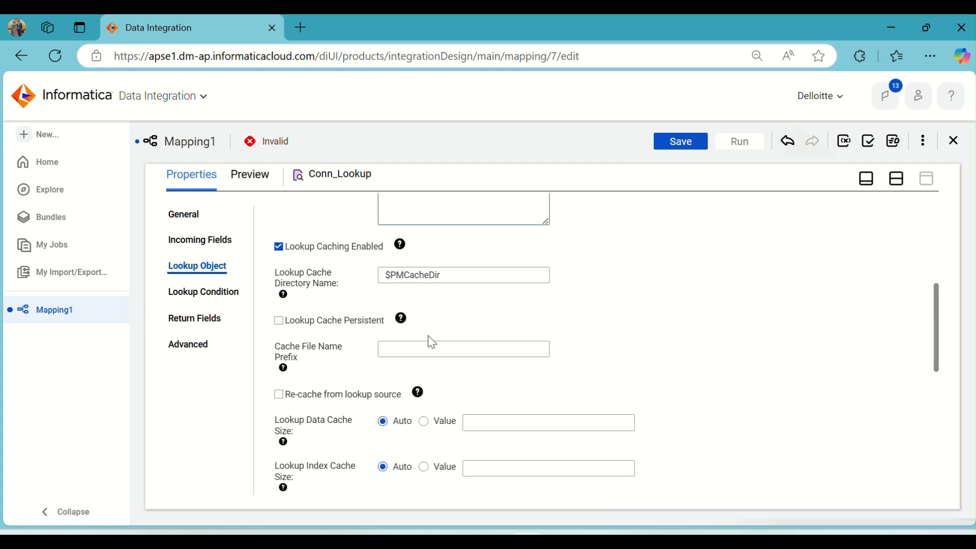
scroll(432, 342, down, 2)
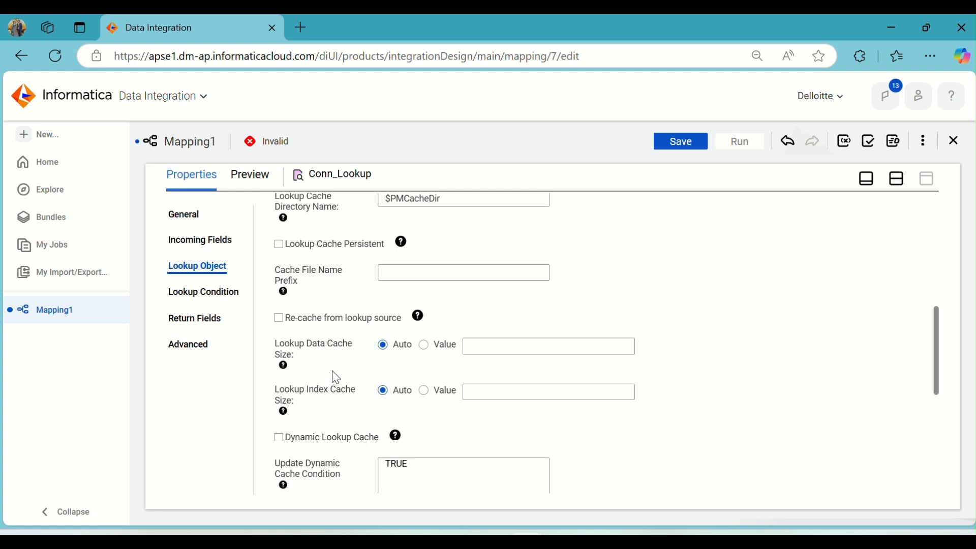
scroll(333, 377, down, 1)
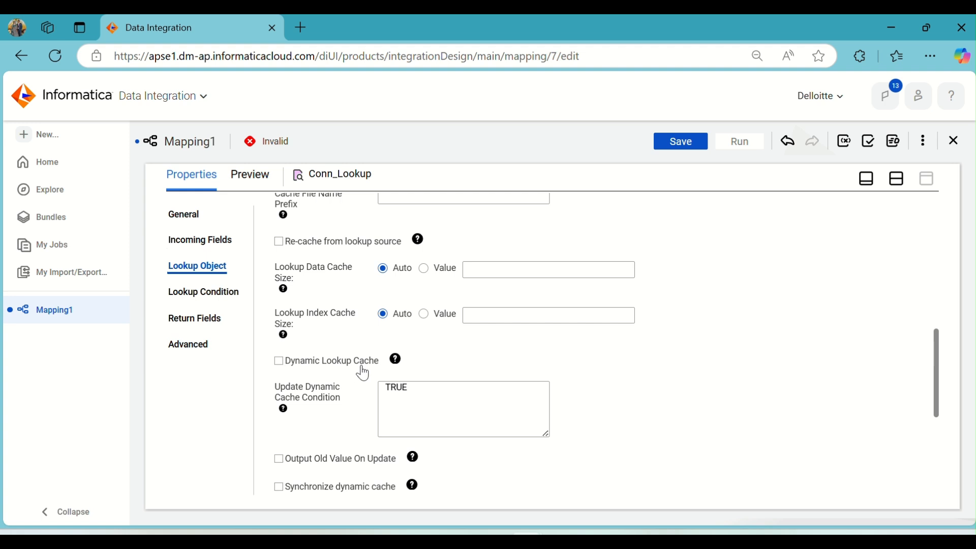
scroll(362, 371, down, 3)
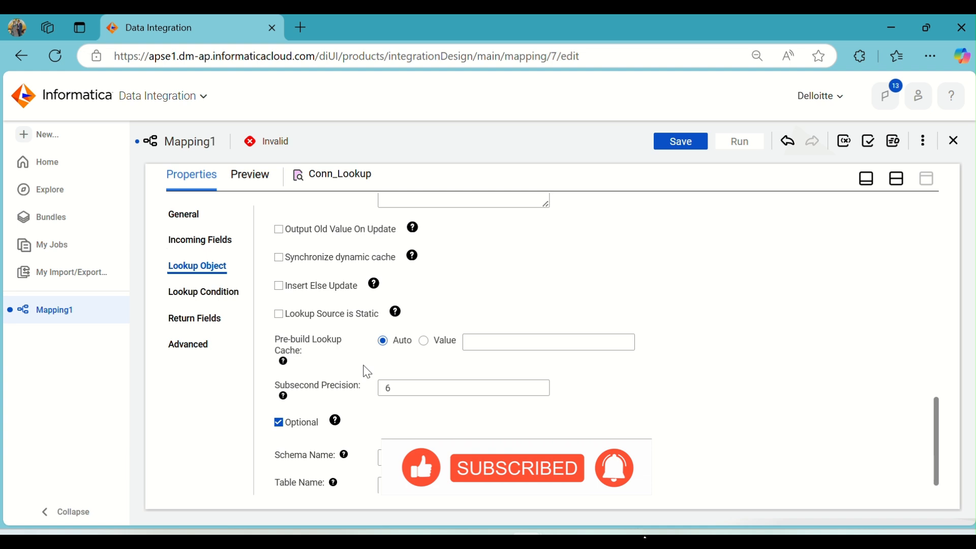
scroll(636, 411, up, 3)
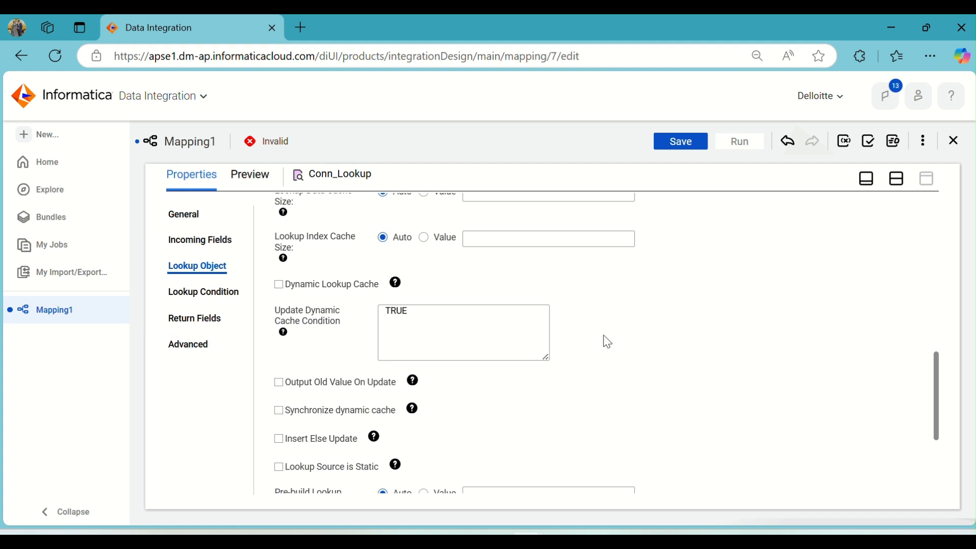
scroll(603, 334, up, 10)
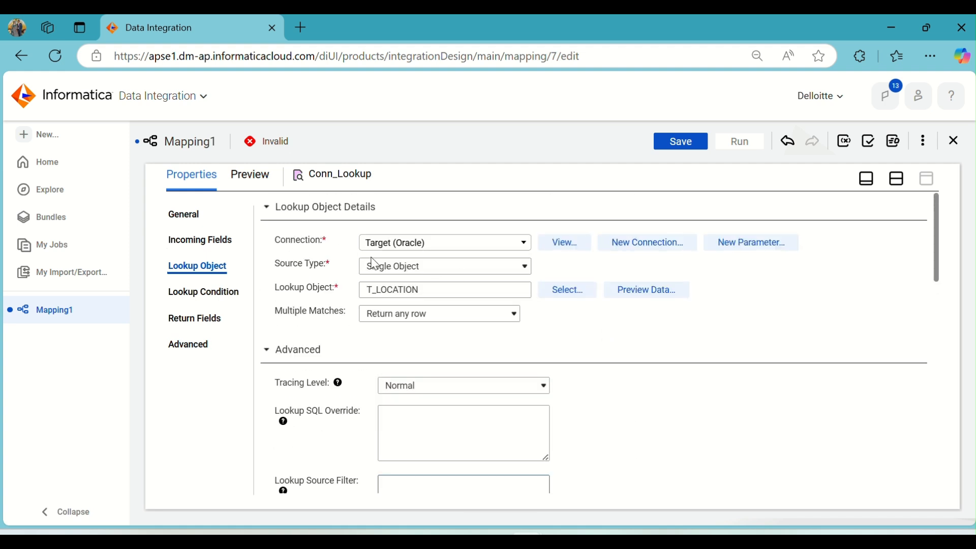
Open Conn_Lookup's field name conflict resolution and compare the Target and Source table columns in Oracle SQL Developer before returning to the mapping
click(191, 292)
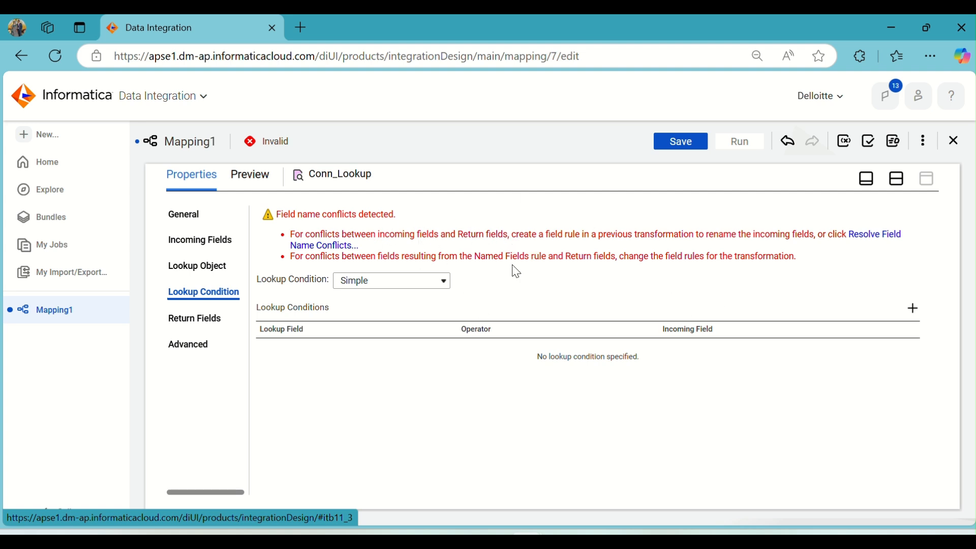
click(867, 239)
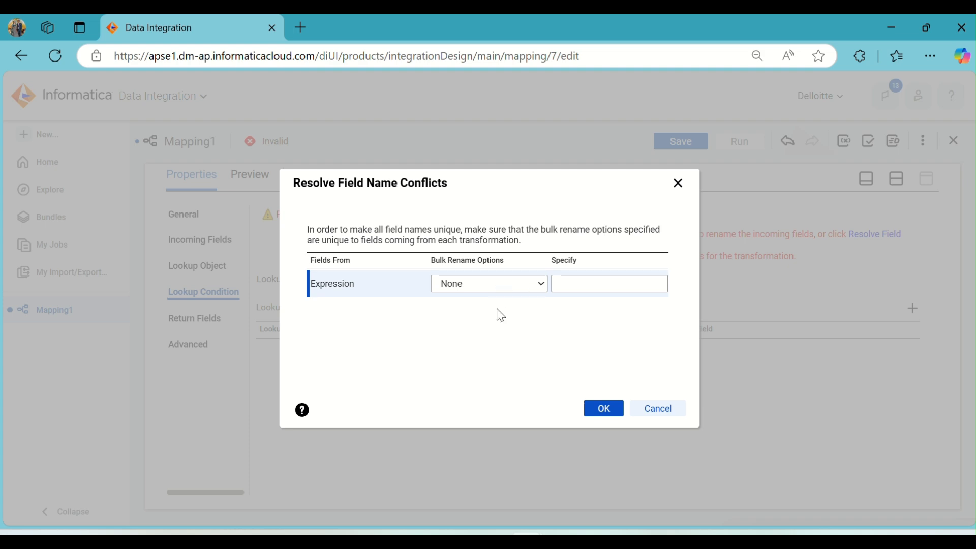
mouse_move(594, 540)
click(595, 473)
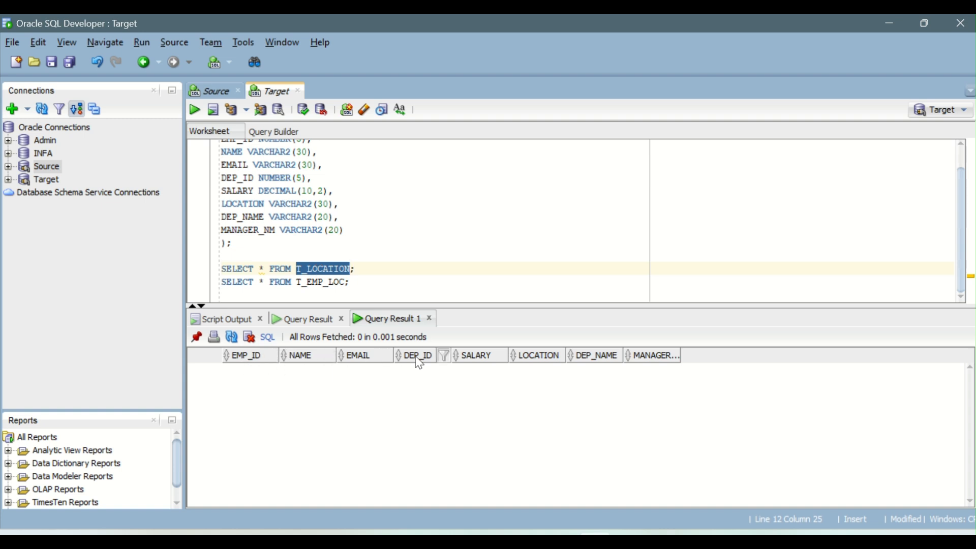
click(212, 91)
click(578, 459)
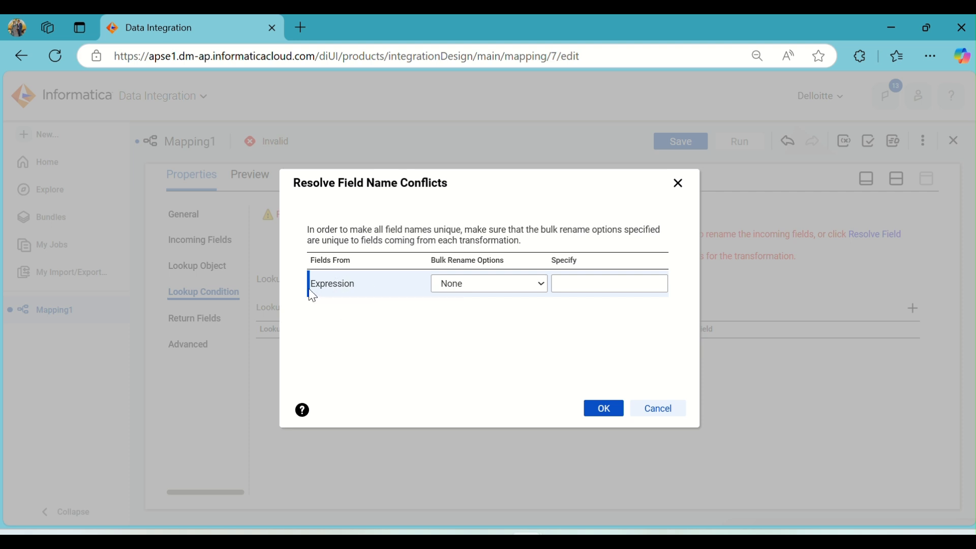
Resolve the field name conflicts by bulk renaming the fields from Expression with the prefix S_
click(498, 282)
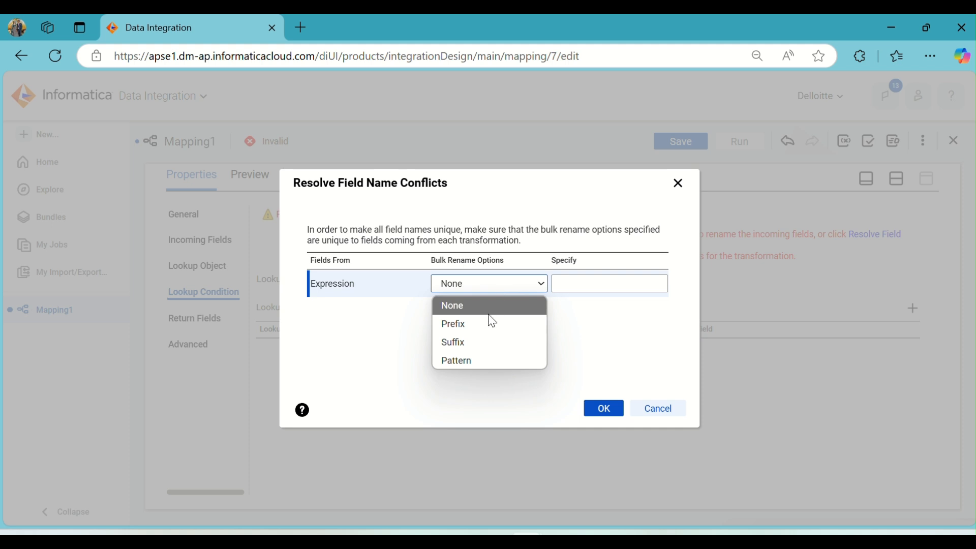
click(485, 328)
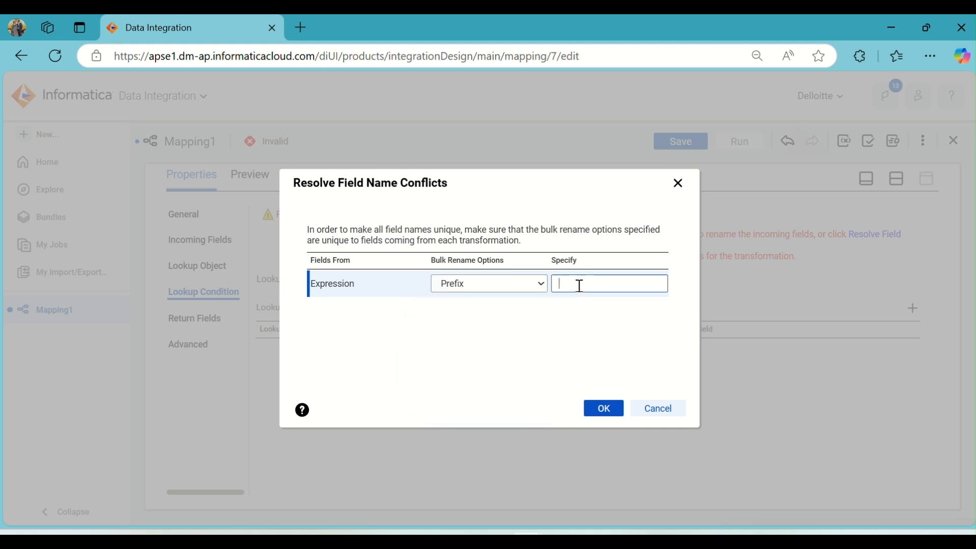
click(579, 286)
text(S_)
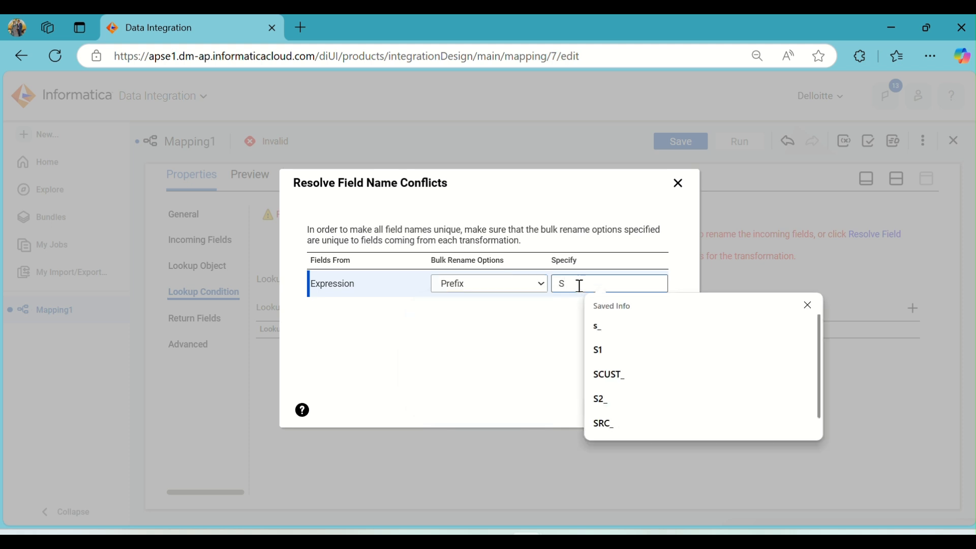
click(544, 343)
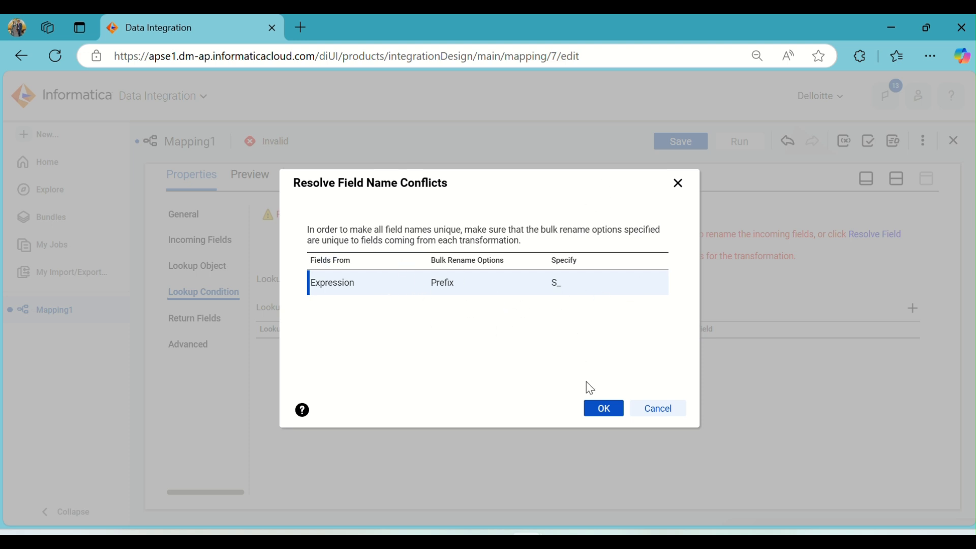
click(602, 410)
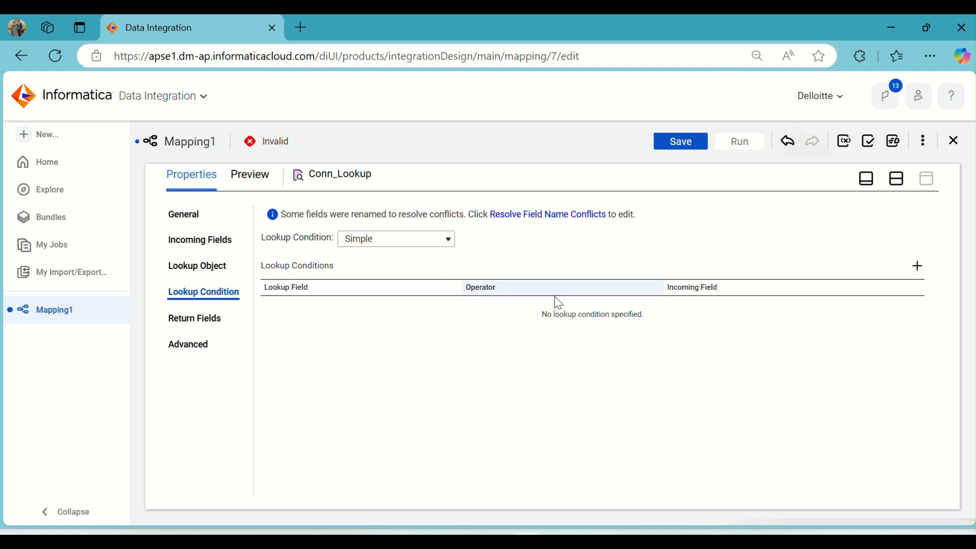
Add a blank lookup condition to Conn_Lookup and examine the DEP_ID column of EMP1 in Oracle SQL Developer's Source worksheet
click(920, 268)
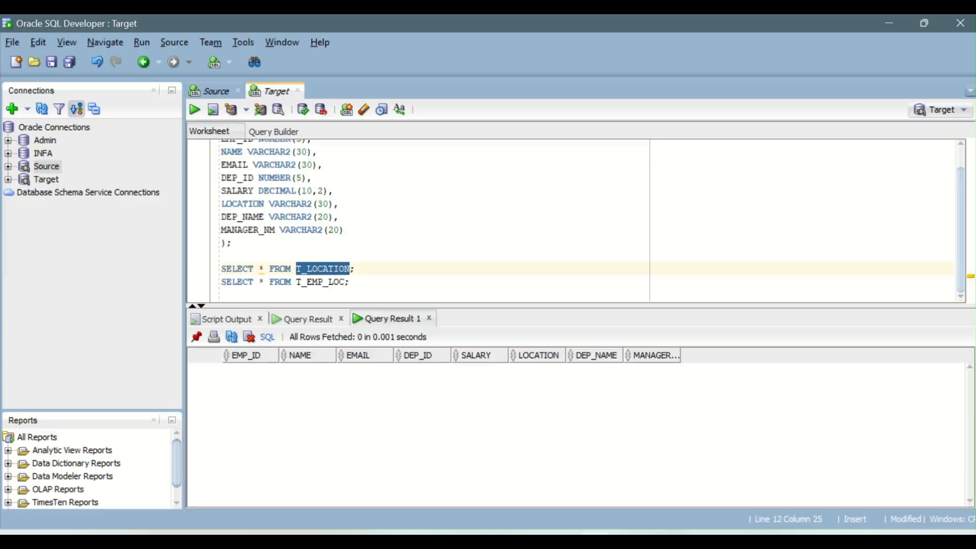
click(316, 252)
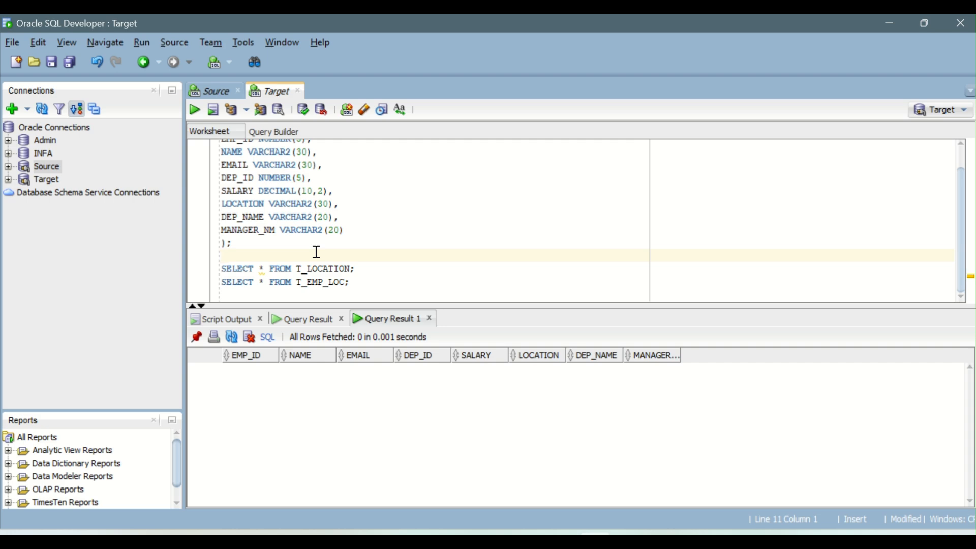
click(213, 91)
click(262, 91)
click(222, 94)
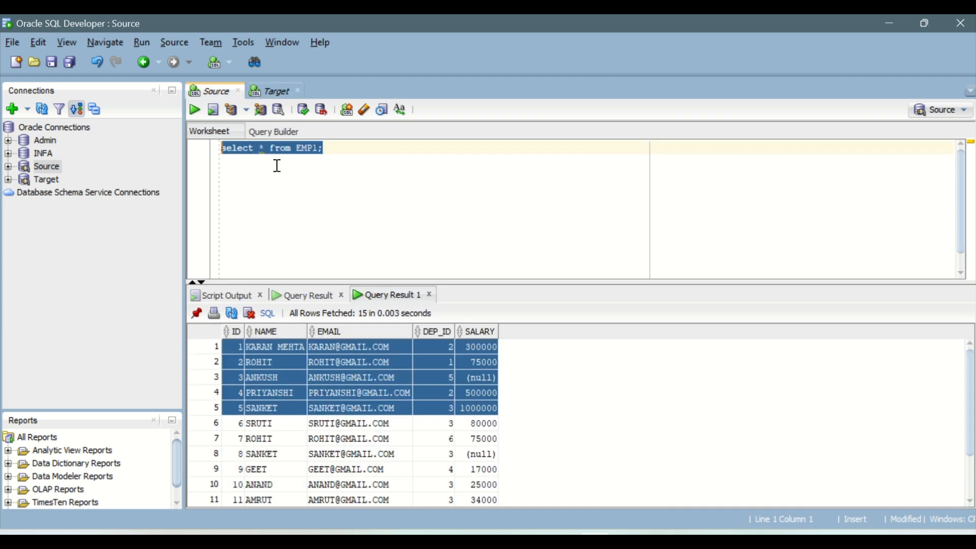
click(316, 159)
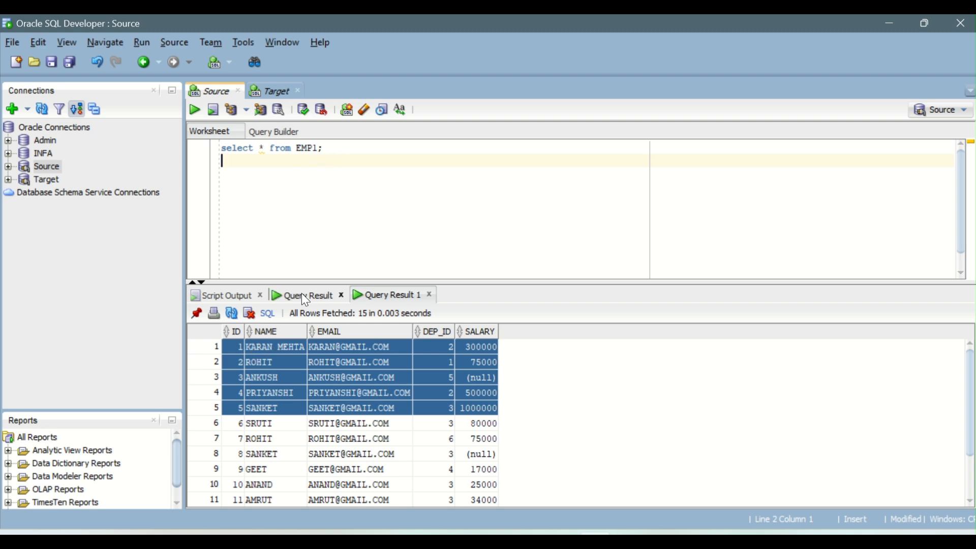
click(237, 367)
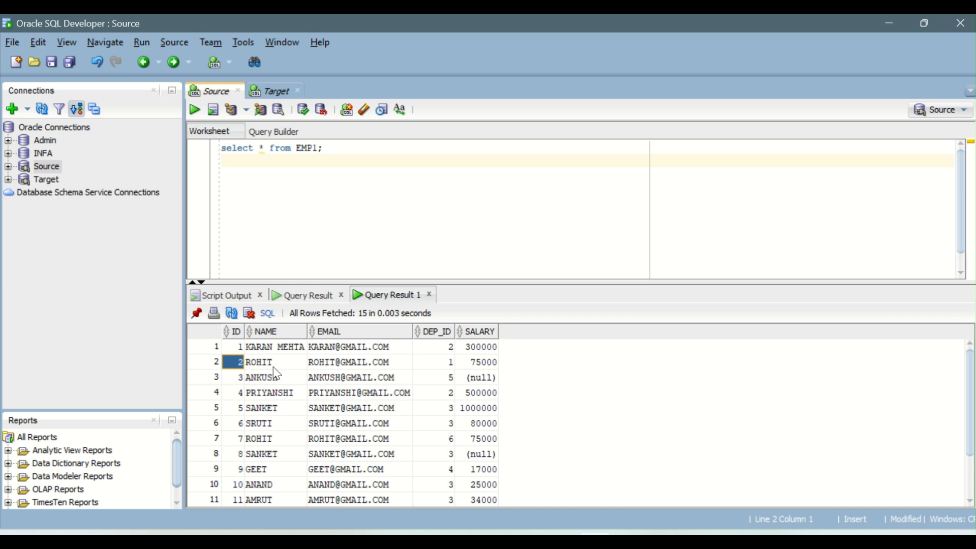
drag(429, 346, 436, 449)
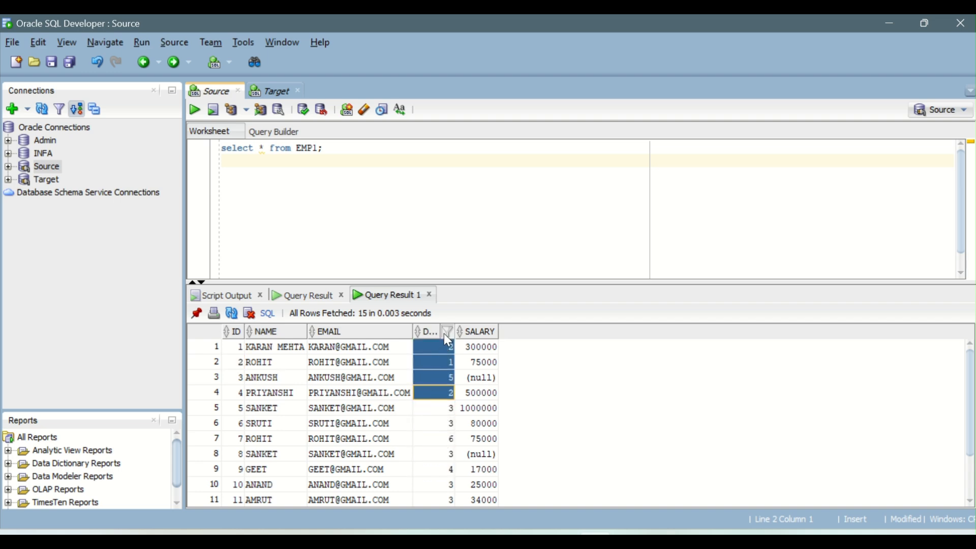
drag(427, 361, 430, 348)
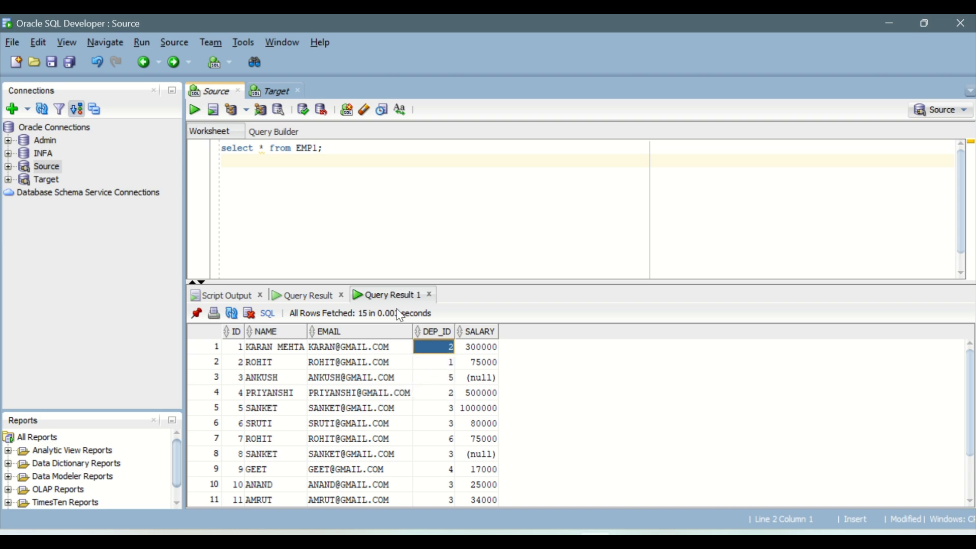
Query T_LOCATION in the Target worksheet and compare its DEP_ID, location, department and manager columns with EMP1
click(283, 91)
click(293, 270)
key(ctrl+Return)
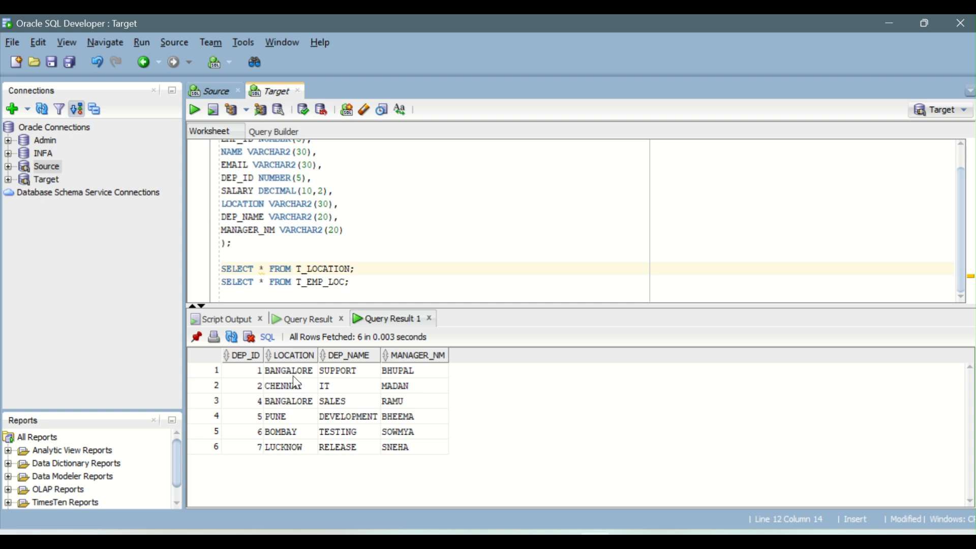
drag(244, 374, 242, 446)
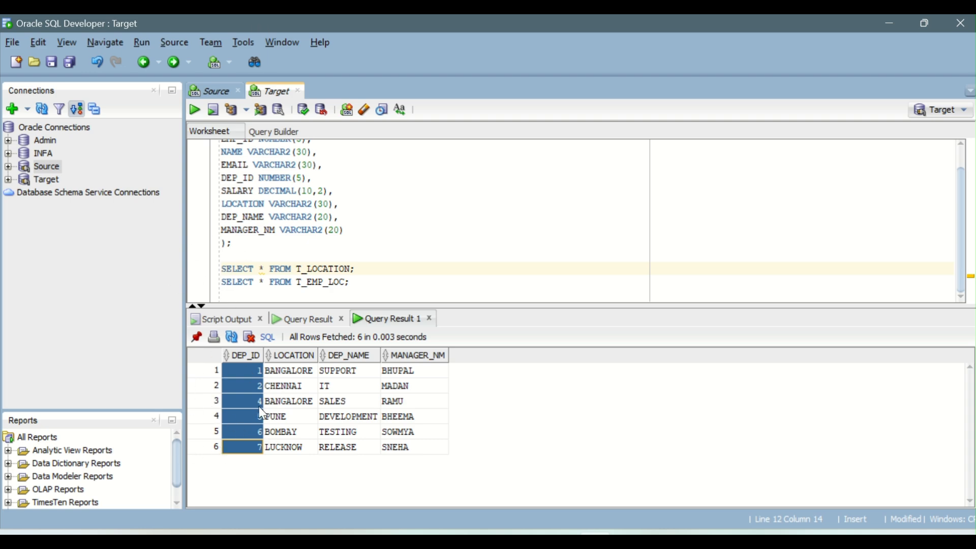
drag(282, 372, 419, 378)
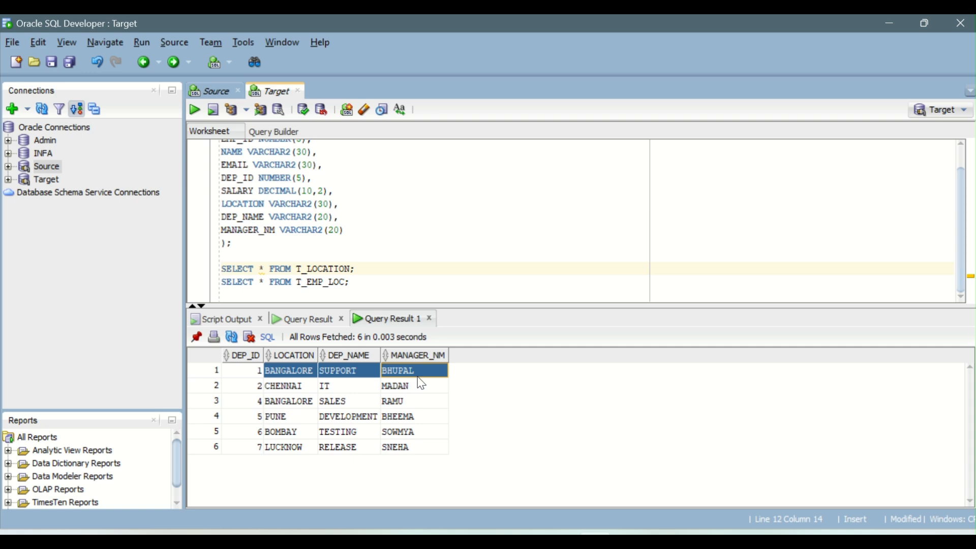
click(209, 91)
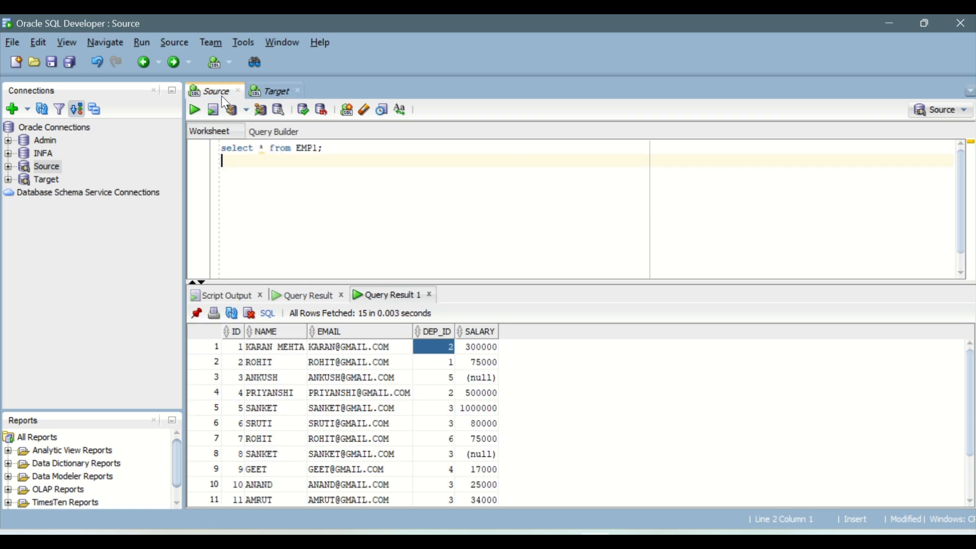
Switch back to the Informatica mapping and define the lookup condition as DEP_ID = S_DEP_ID
click(529, 538)
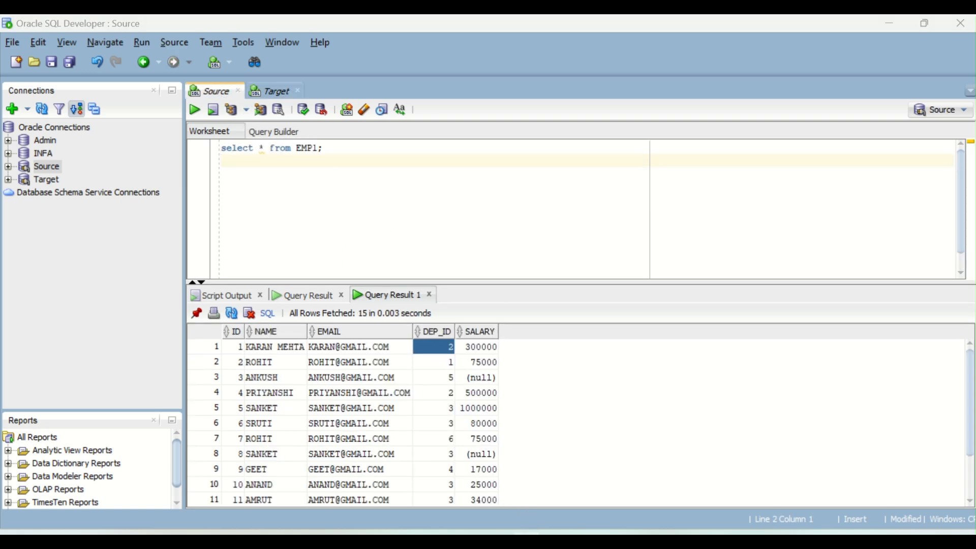
click(602, 495)
click(434, 310)
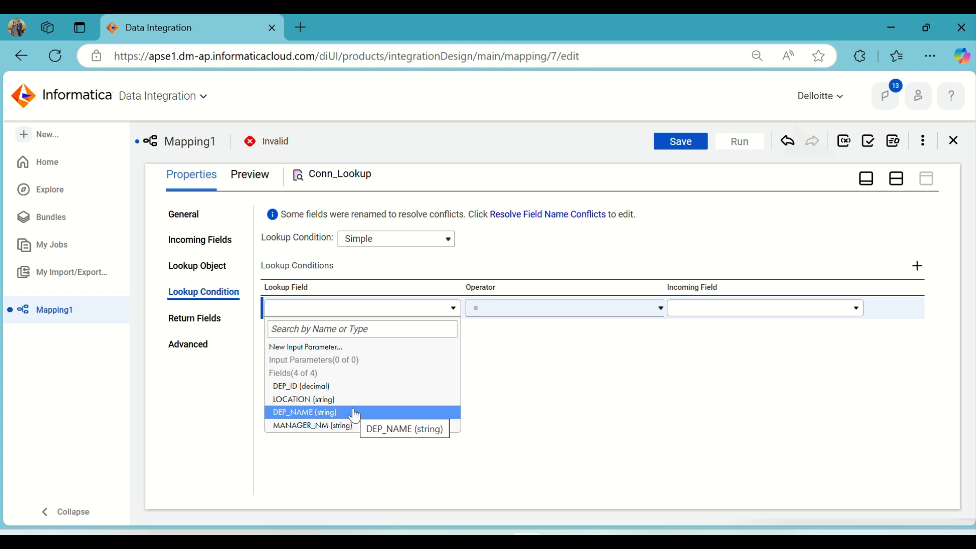
click(344, 390)
click(763, 316)
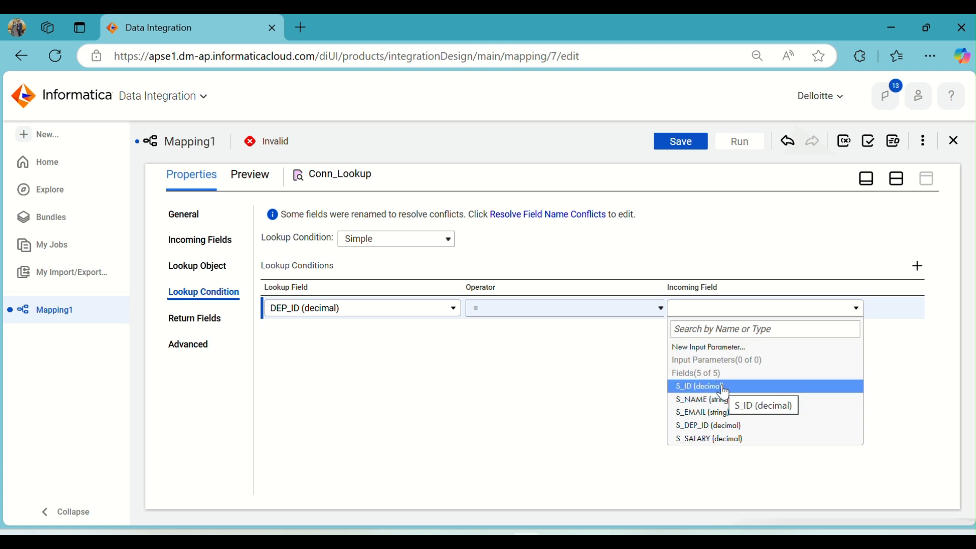
click(702, 427)
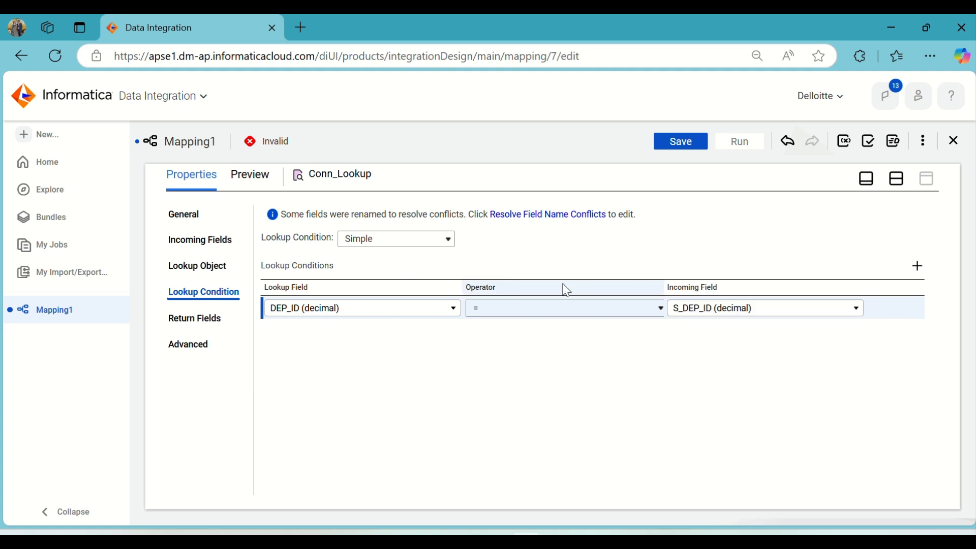
Examine Conn_Lookup's return fields, advanced caching settings and lookup object details, and collapse the advanced section of the lookup object
click(199, 320)
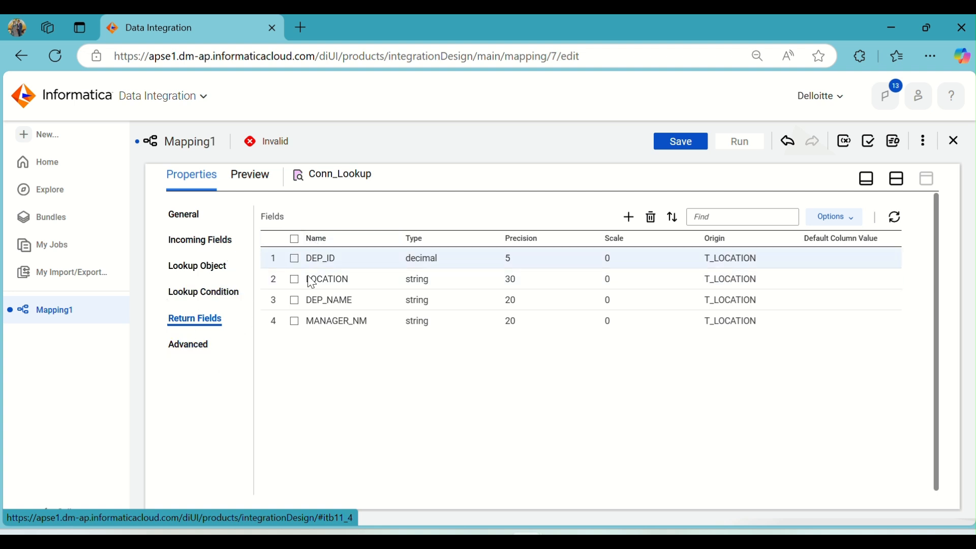
click(206, 348)
scroll(396, 263, down, 5)
scroll(397, 267, up, 3)
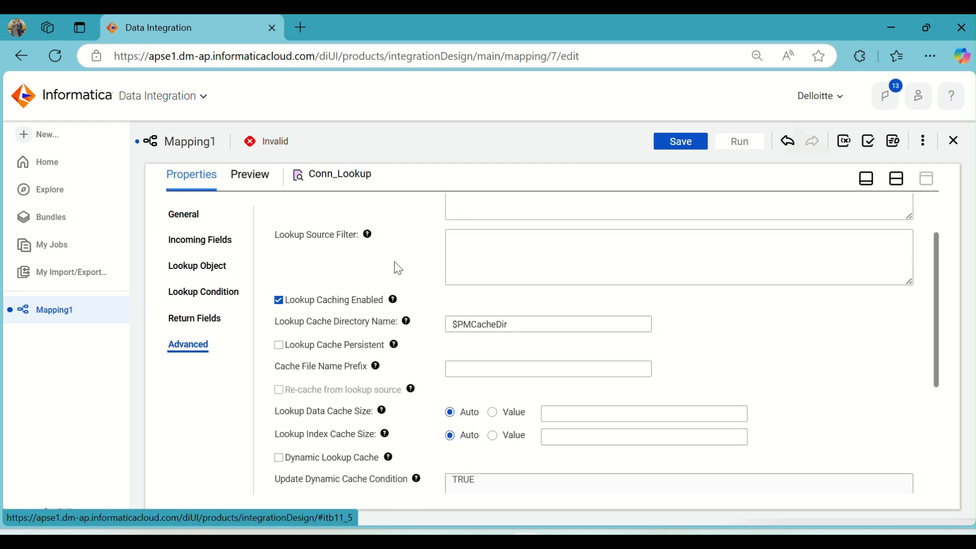
scroll(398, 268, down, 4)
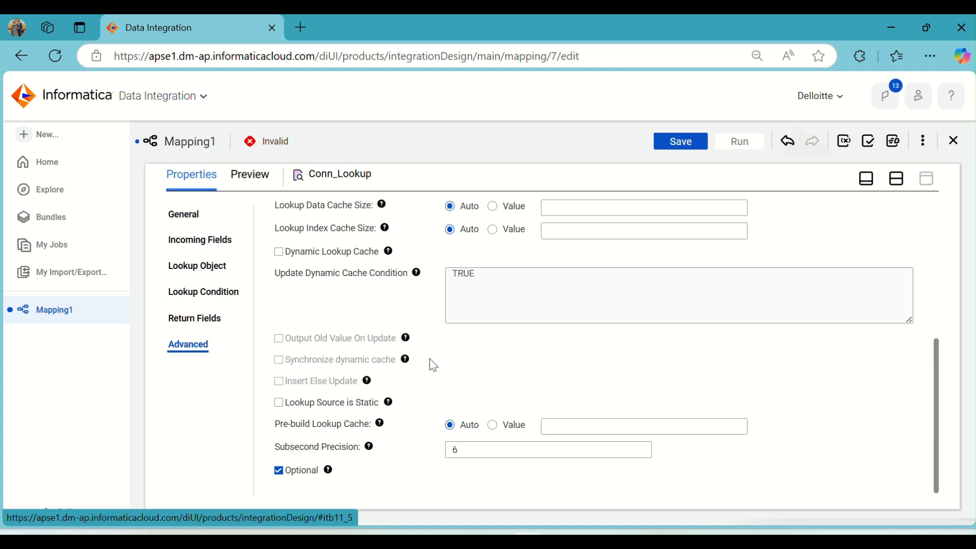
scroll(430, 358, up, 5)
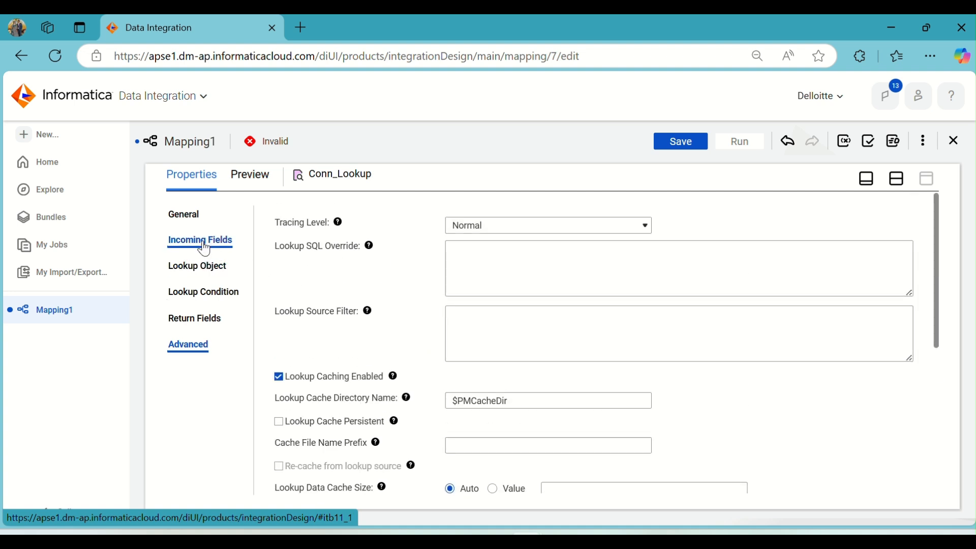
click(197, 268)
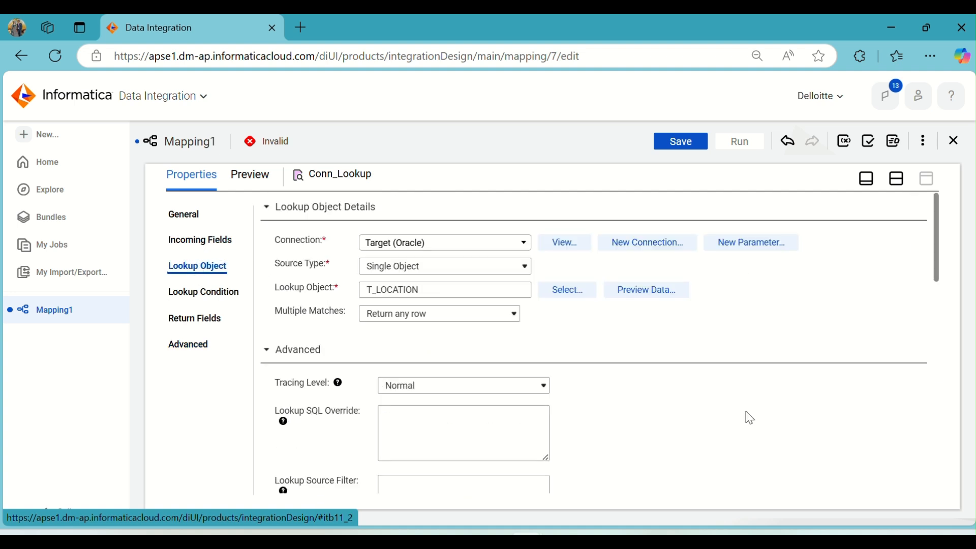
scroll(788, 407, down, 7)
scroll(789, 407, up, 6)
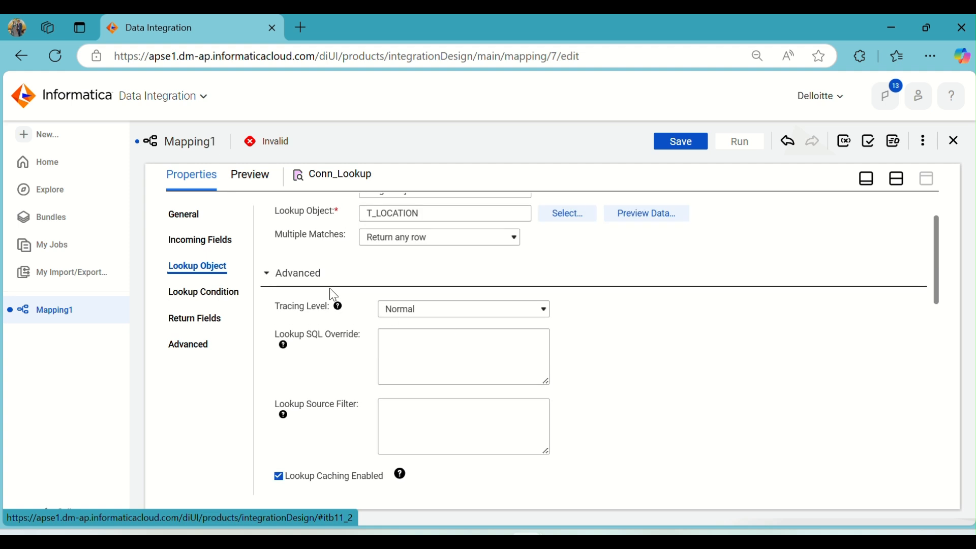
click(270, 275)
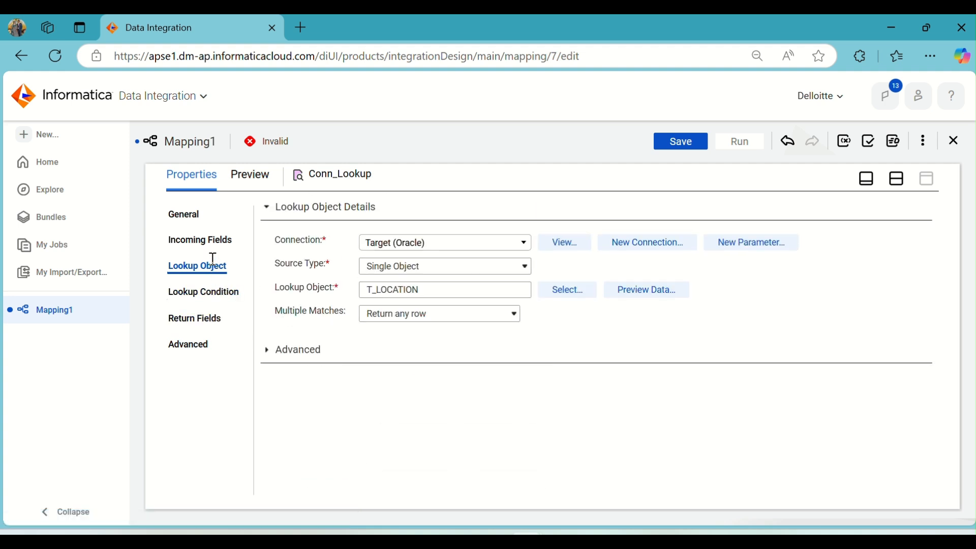
Select the Target transformation in the design view and review its incoming fields and T_EMP_LOC target fields
click(897, 178)
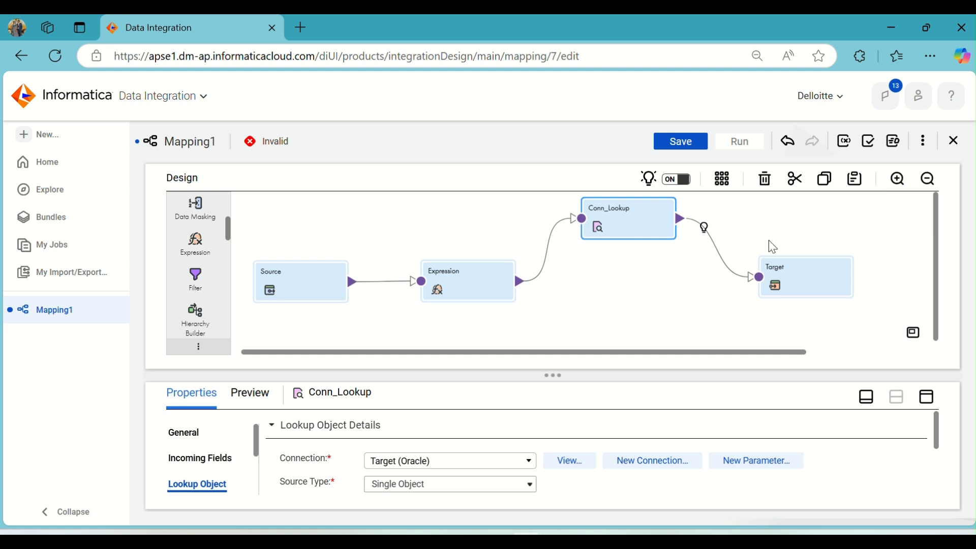
drag(806, 285, 781, 290)
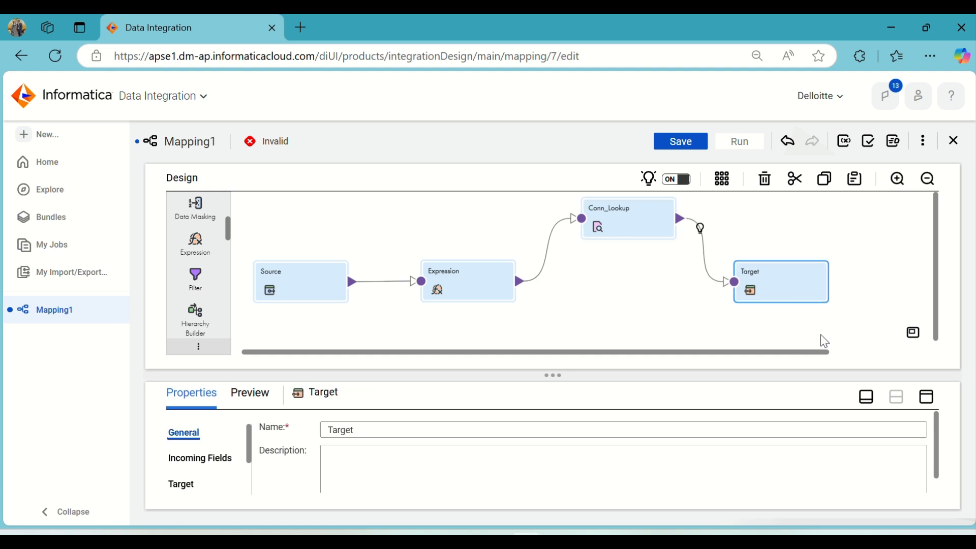
click(926, 399)
click(196, 239)
scroll(438, 413, down, 2)
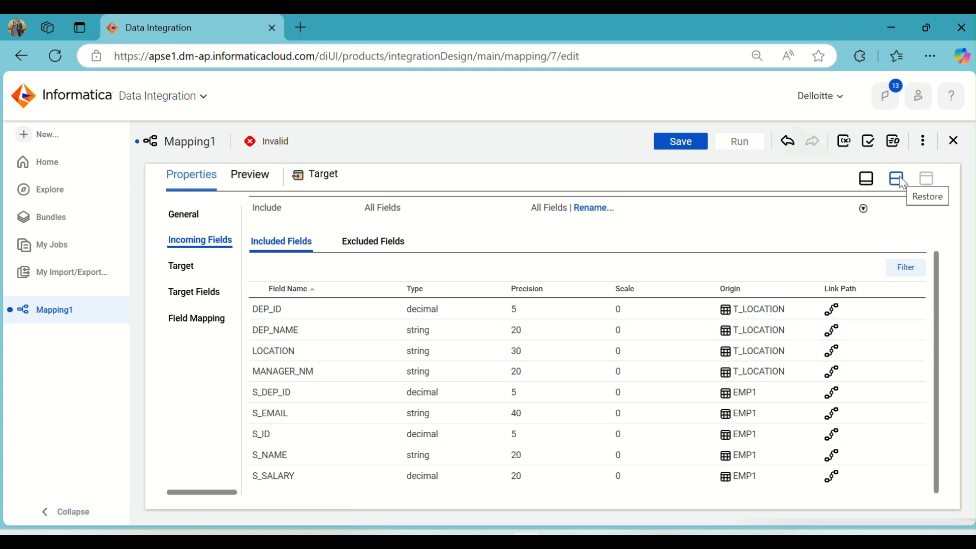
click(178, 272)
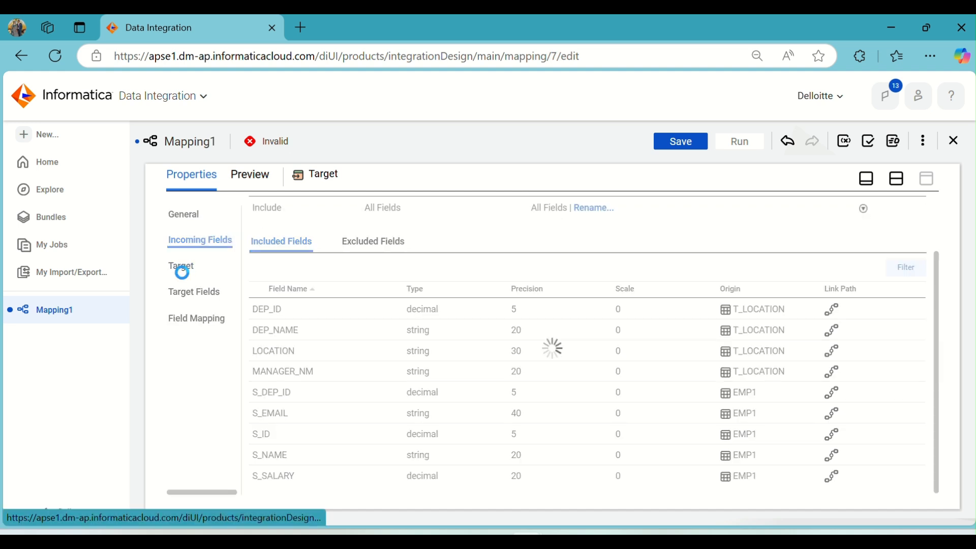
click(199, 302)
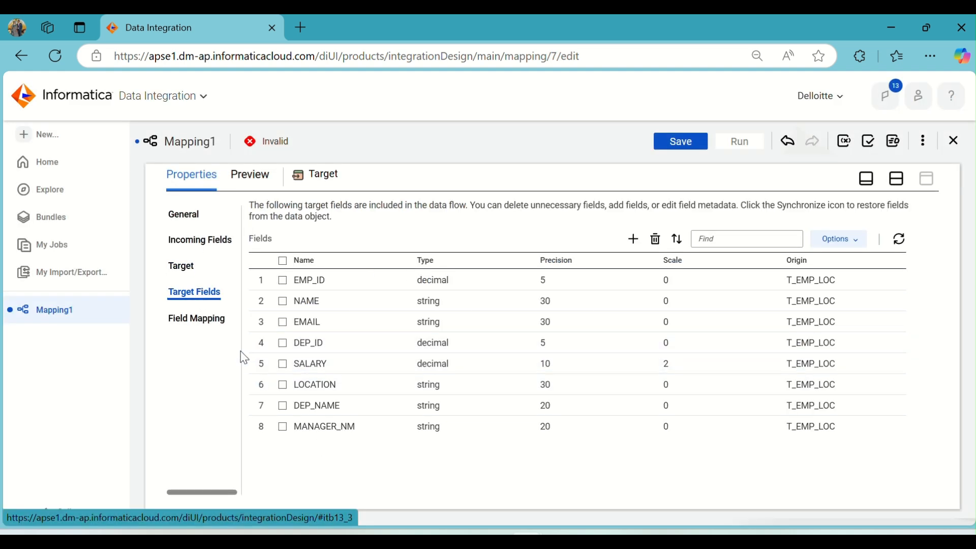
In Target's field mapping, map S_ID to EMP_ID, S_NAME to NAME, S_EMAIL to EMAIL, S_DEP_ID to DEP_ID and S_SALARY to SALARY
click(210, 321)
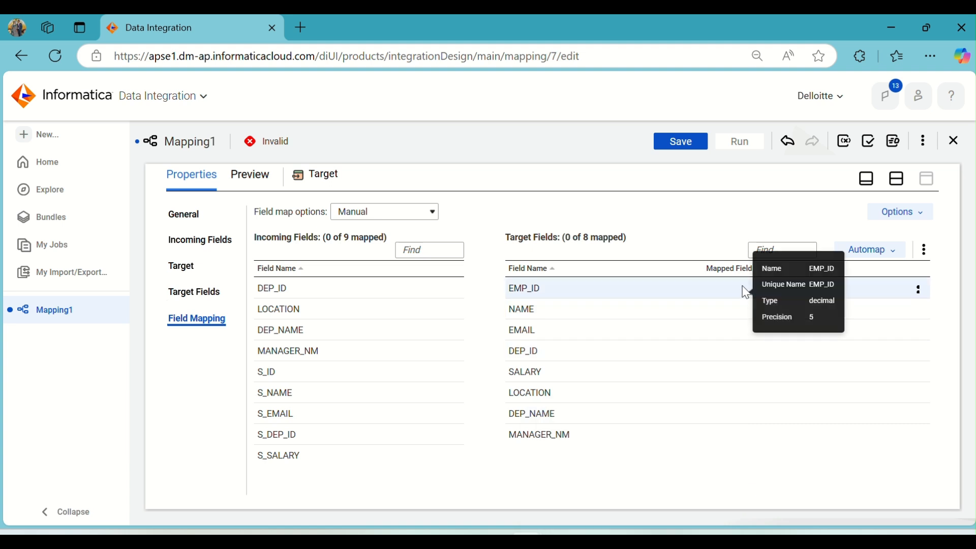
mouse_move(322, 286)
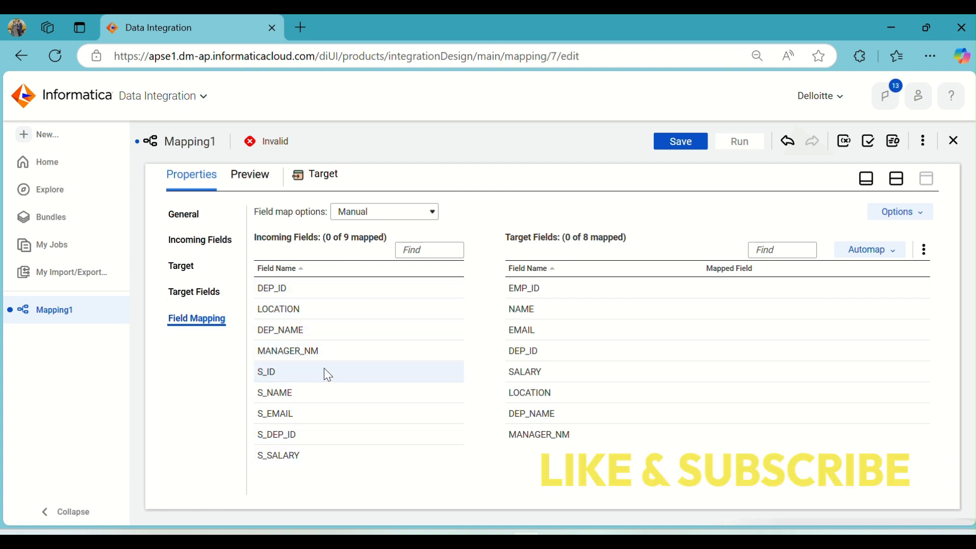
drag(307, 379, 722, 290)
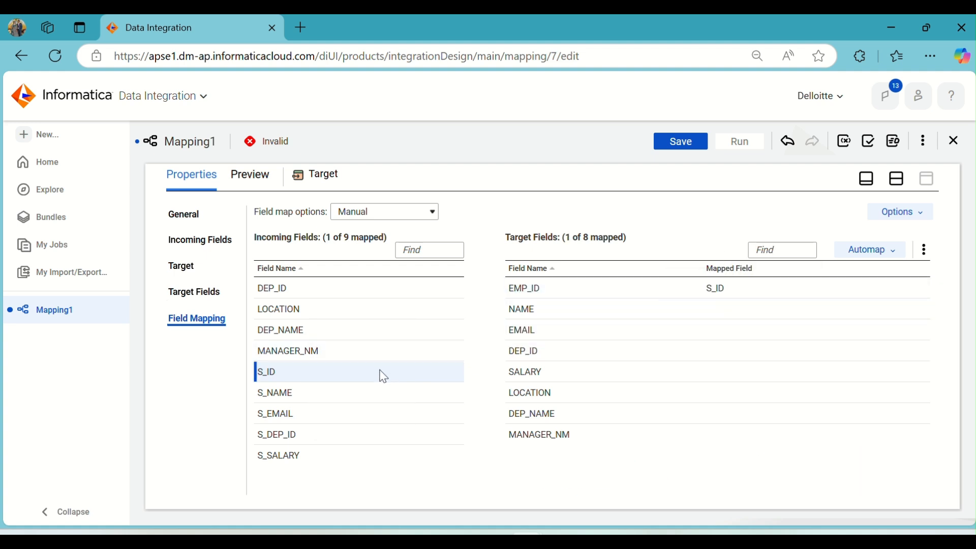
drag(311, 402, 718, 310)
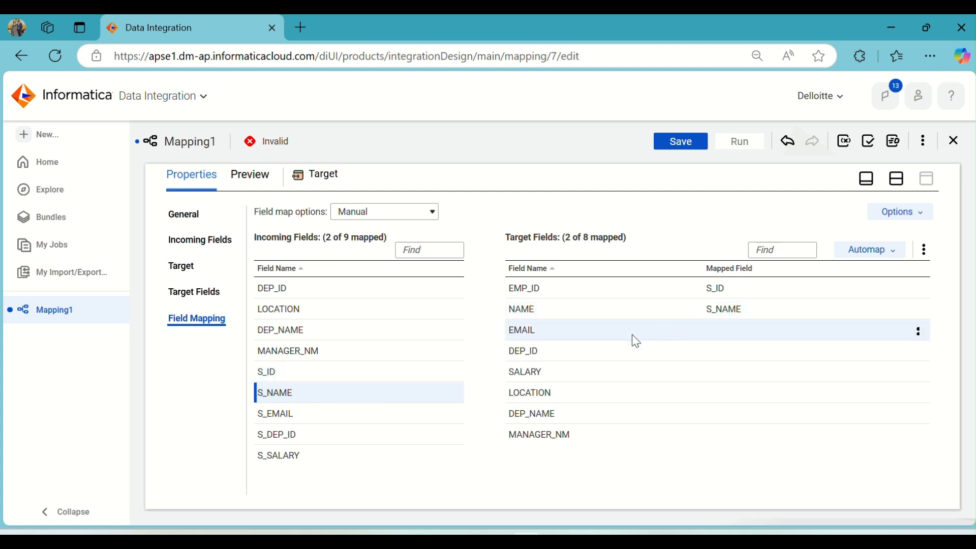
drag(355, 418, 711, 331)
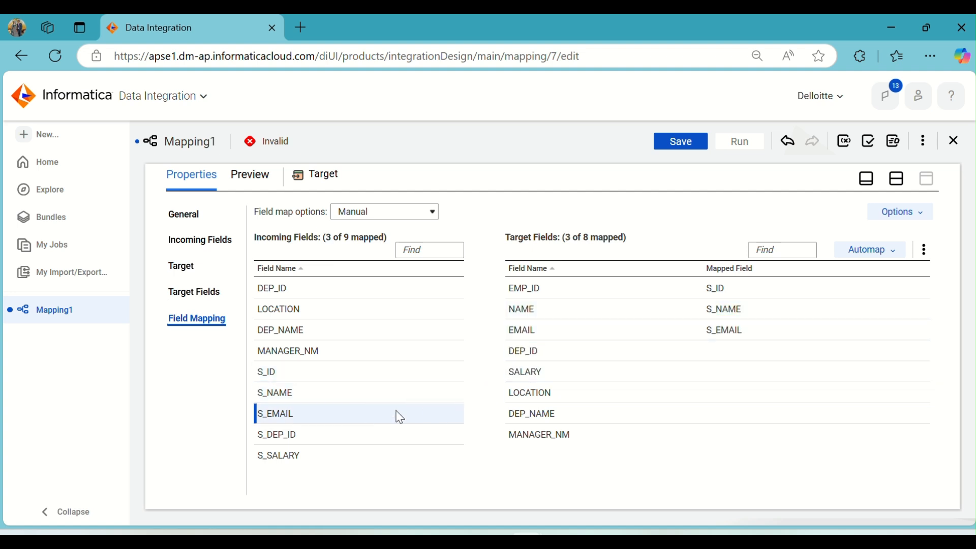
click(318, 437)
drag(318, 440, 684, 349)
drag(287, 456, 709, 371)
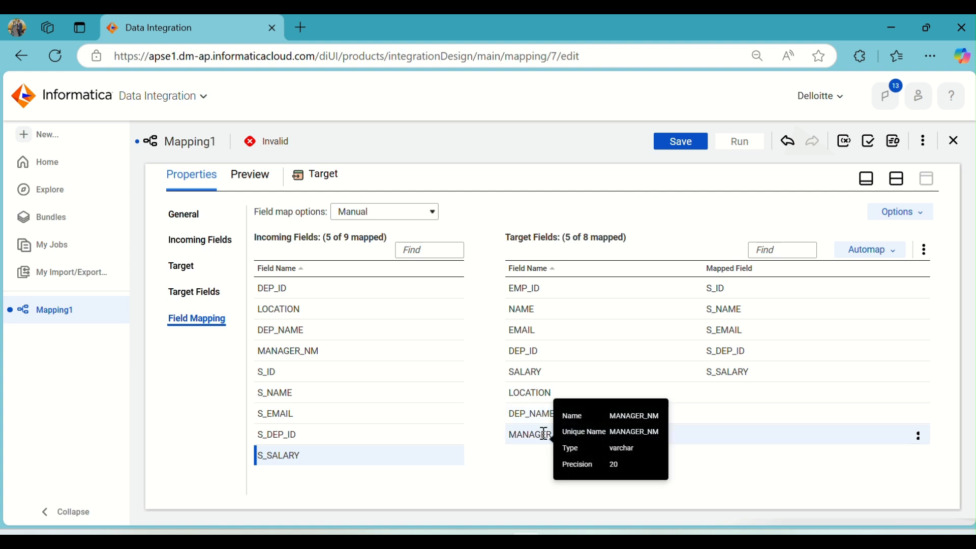
Map the lookup fields LOCATION, DEP_NAME and MANAGER_NM to the target fields of the same names
drag(297, 321, 699, 393)
drag(326, 330, 709, 419)
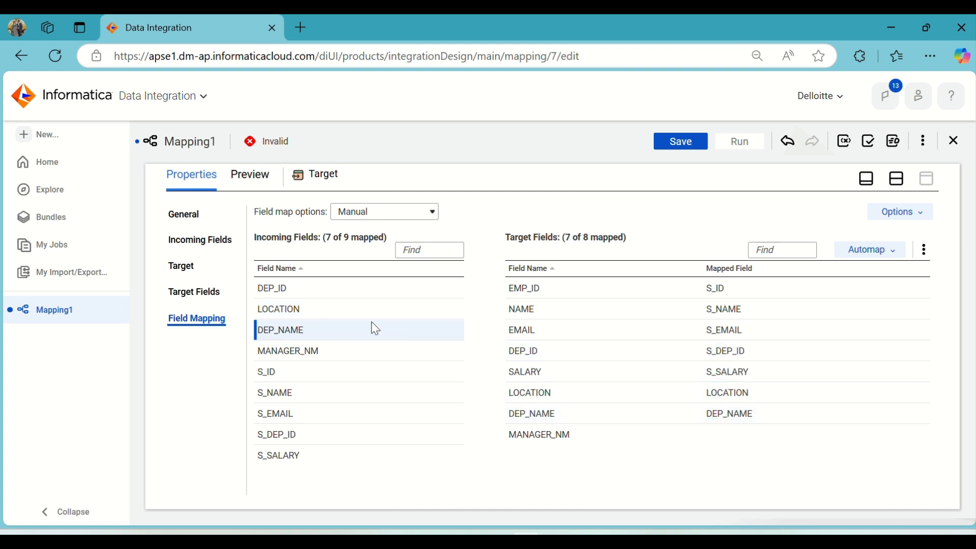
drag(296, 350, 701, 440)
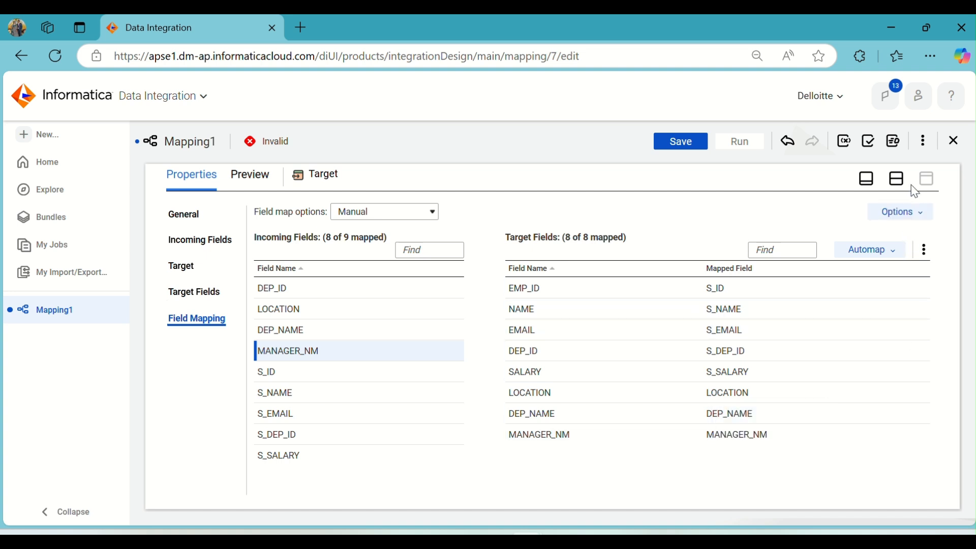
Return to the design view, arrange the transformations on the canvas and save the mapping m_Lookup_Conn_Trans
click(896, 178)
click(725, 180)
click(691, 147)
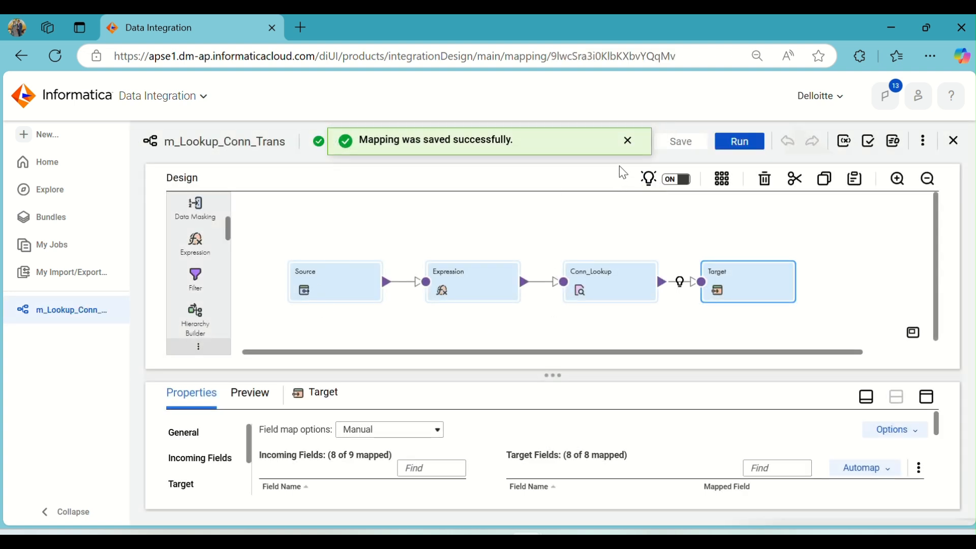
click(629, 143)
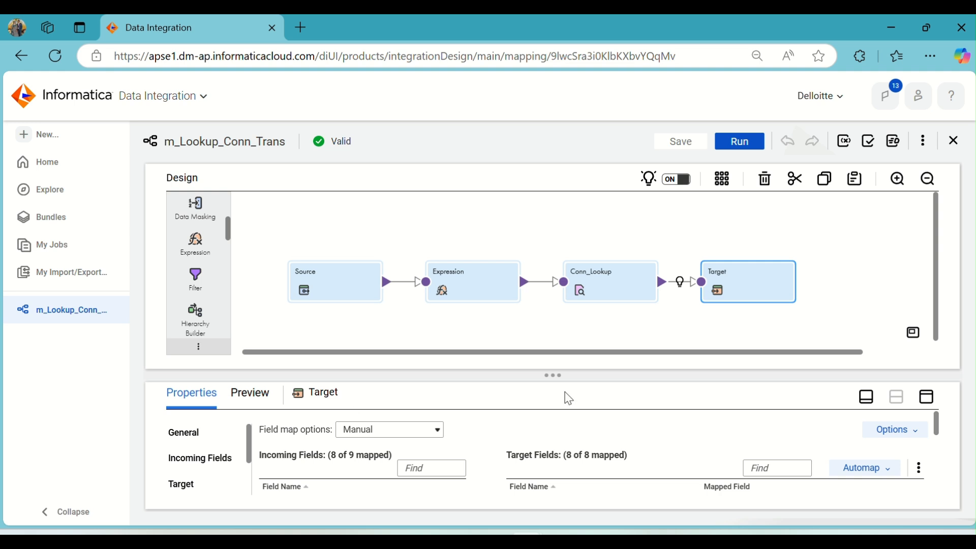
Review the Target's full field mapping, and return to the overall mapping properties in the design view
click(927, 396)
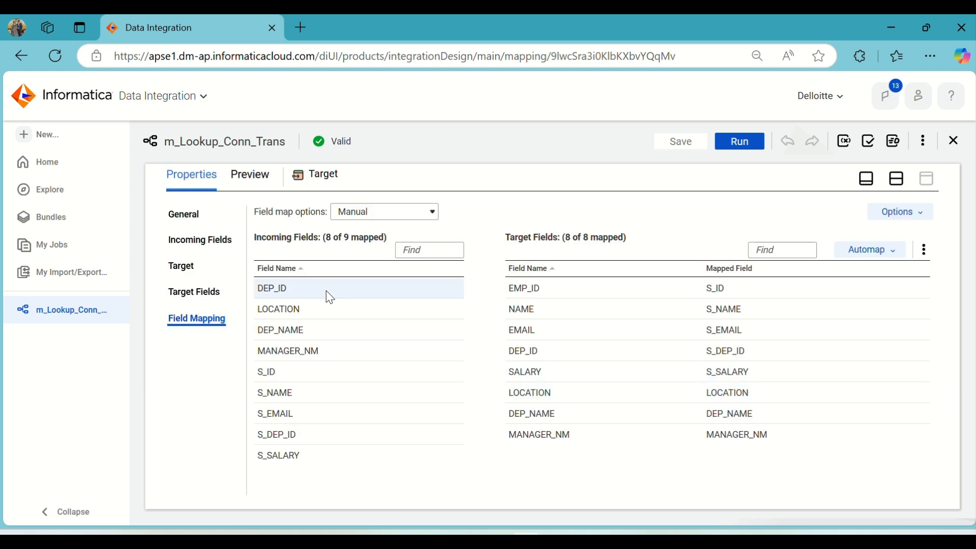
click(258, 178)
click(206, 179)
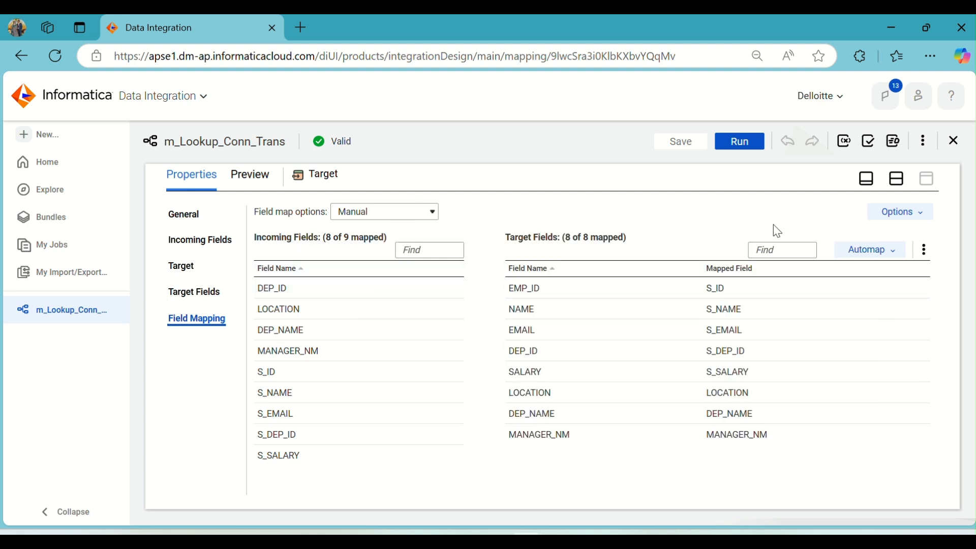
click(901, 186)
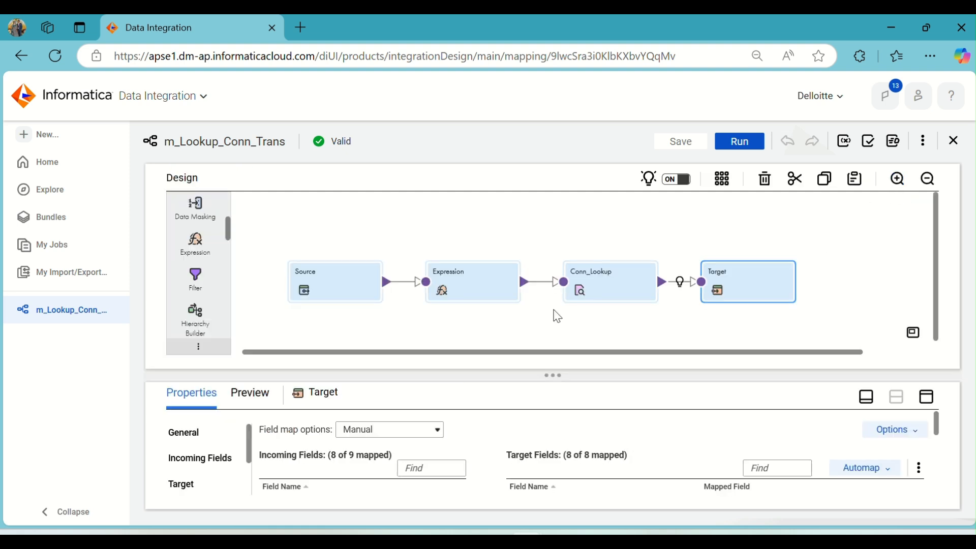
click(477, 223)
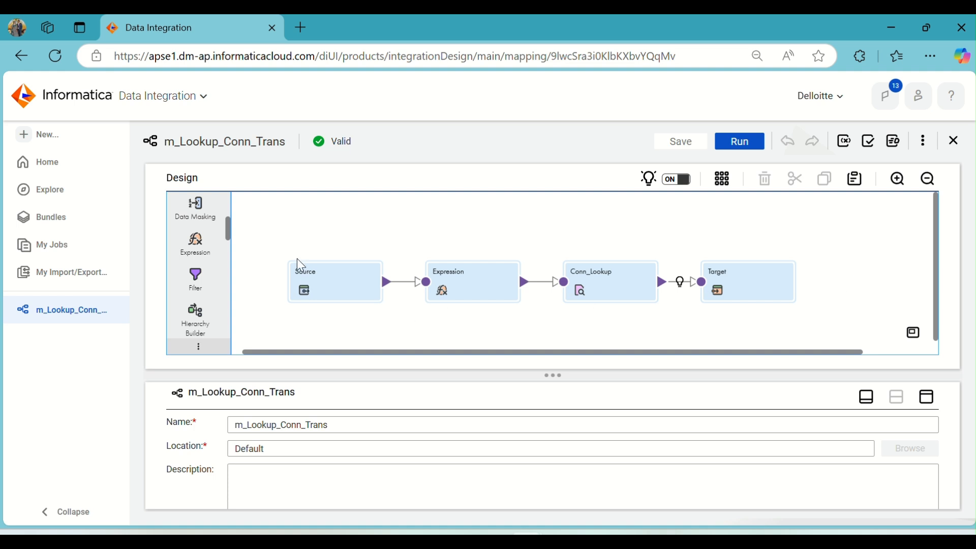
Look at the task types offered for a new asset and close the dialog without creating one
click(52, 145)
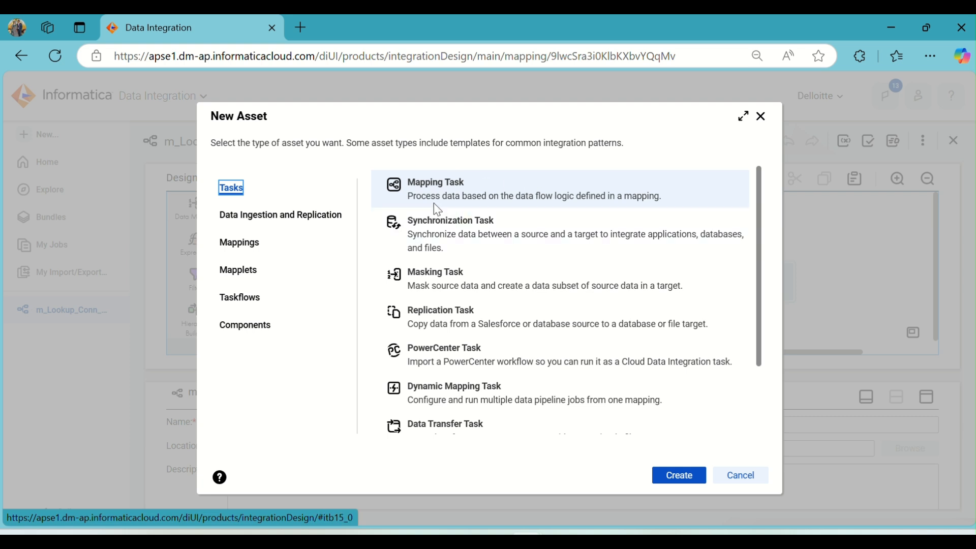
click(761, 117)
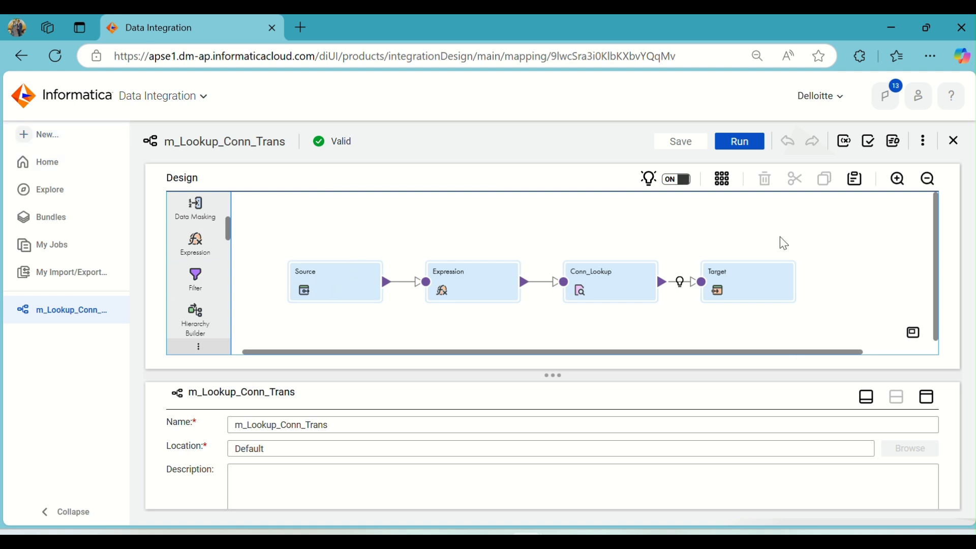
Run the mapping m_Lookup_Conn_Trans with the preselected runtime environment
click(746, 139)
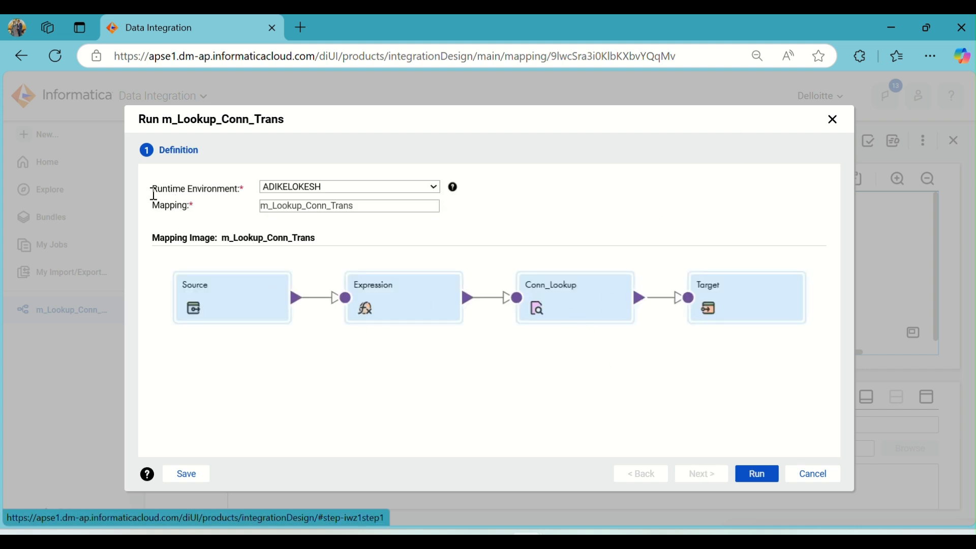
drag(153, 189, 235, 190)
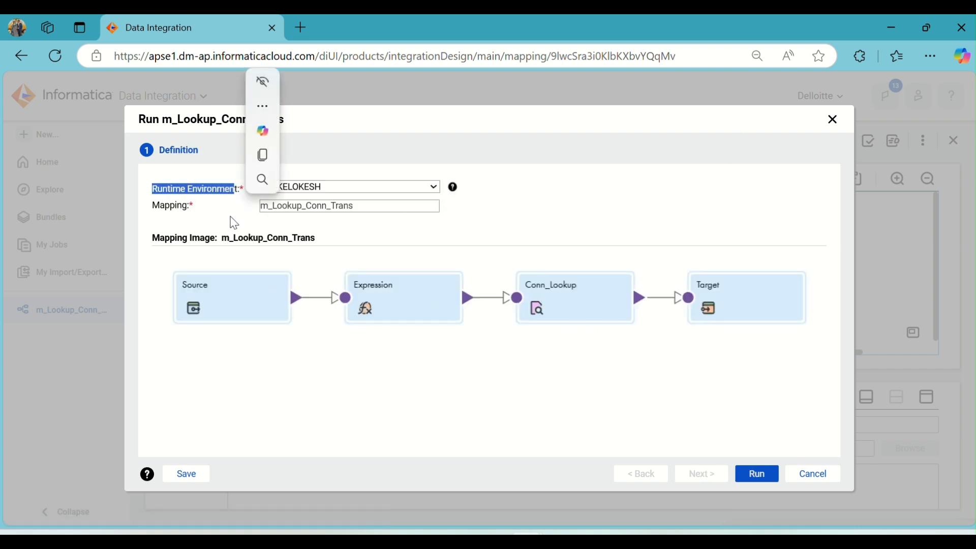
click(212, 220)
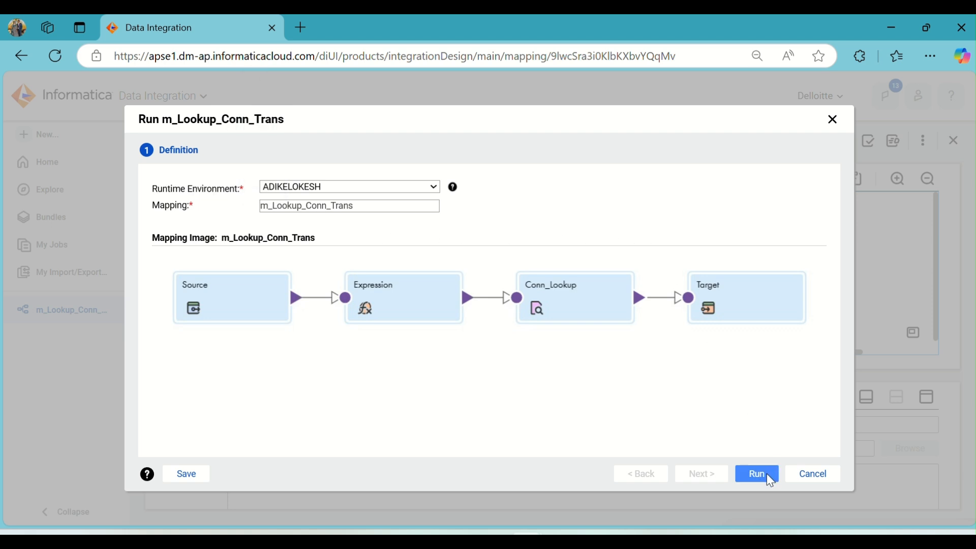
click(757, 474)
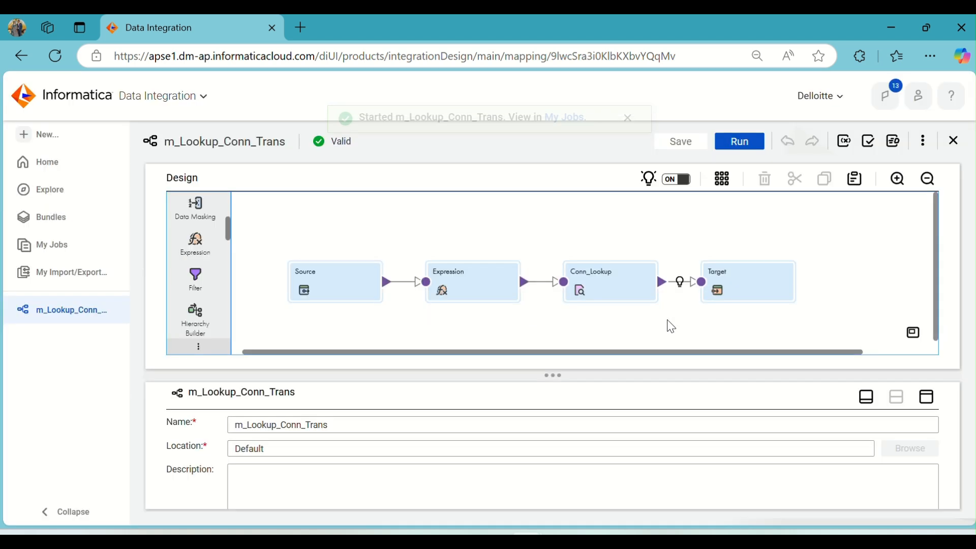
Open the m_Lookup_Conn_Trans run from My Jobs and check its source and target row results
click(576, 145)
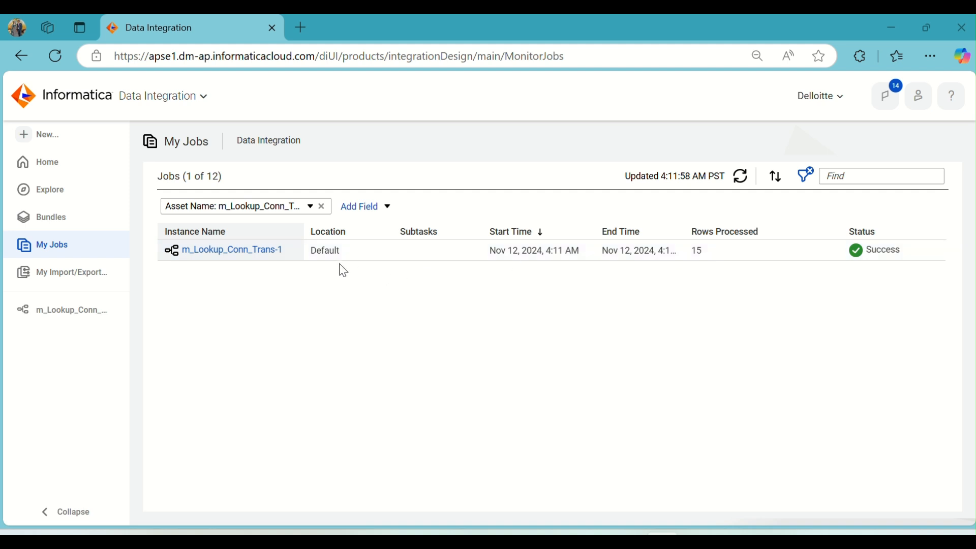
click(260, 253)
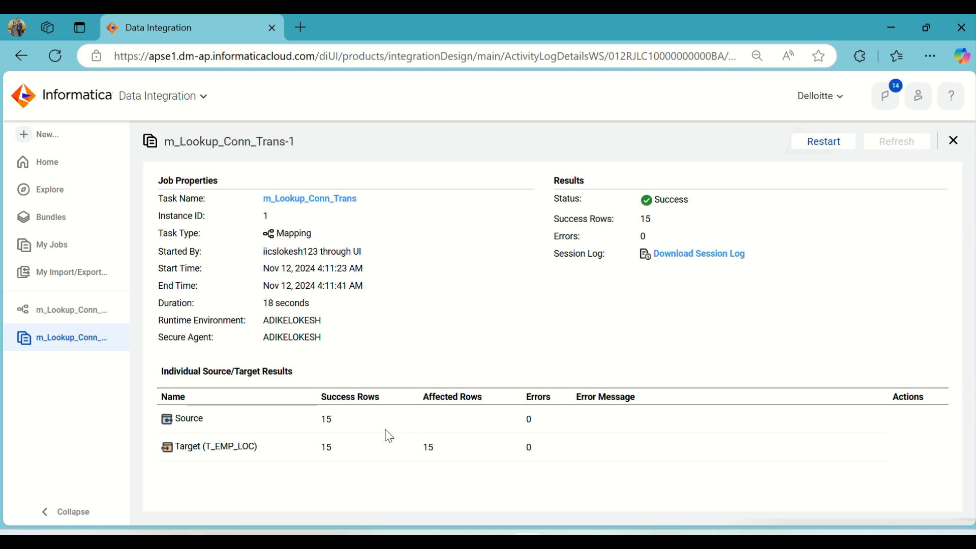
drag(335, 447, 324, 448)
Switch to Oracle SQL Developer and run SELECT * FROM T_EMP_LOC in the Target worksheet
key(alt+Tab)
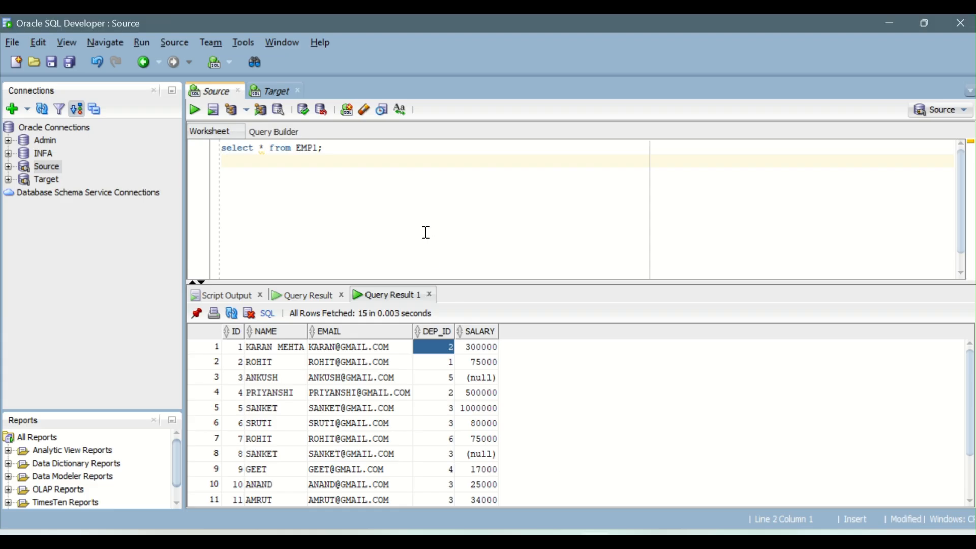
click(268, 92)
click(324, 282)
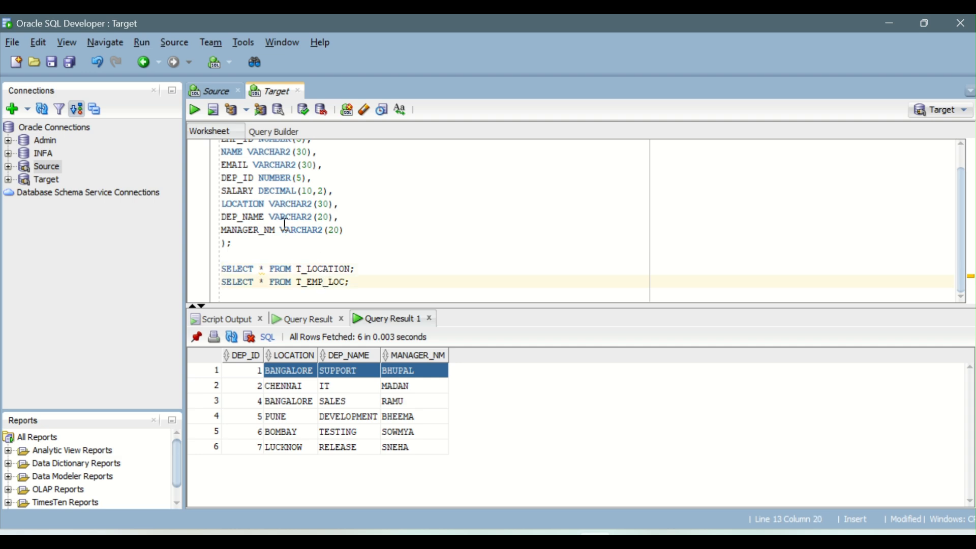
click(194, 110)
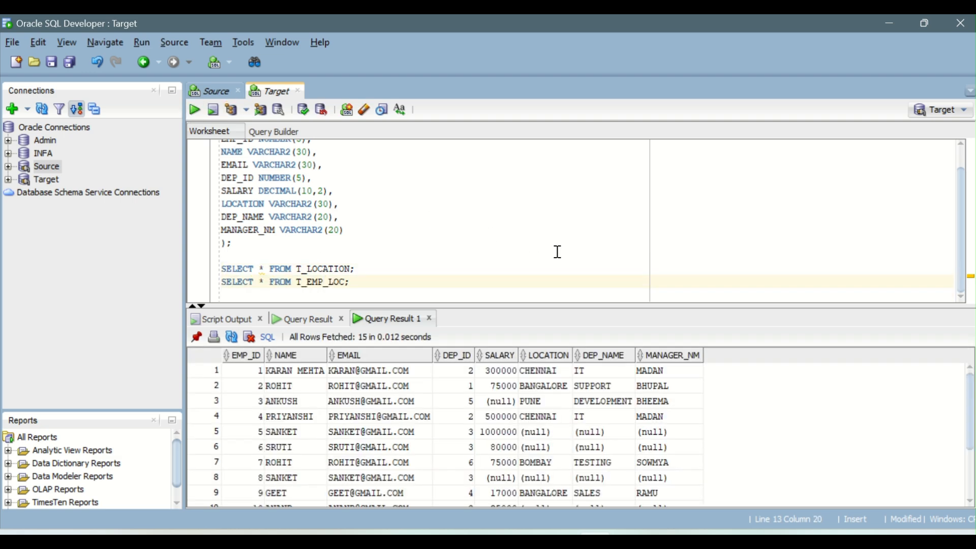
Enlarge the query result area and inspect the first row's DEP_ID, LOCATION, DEP_NAME, MANAGER_NM and NAME values
drag(577, 305, 582, 199)
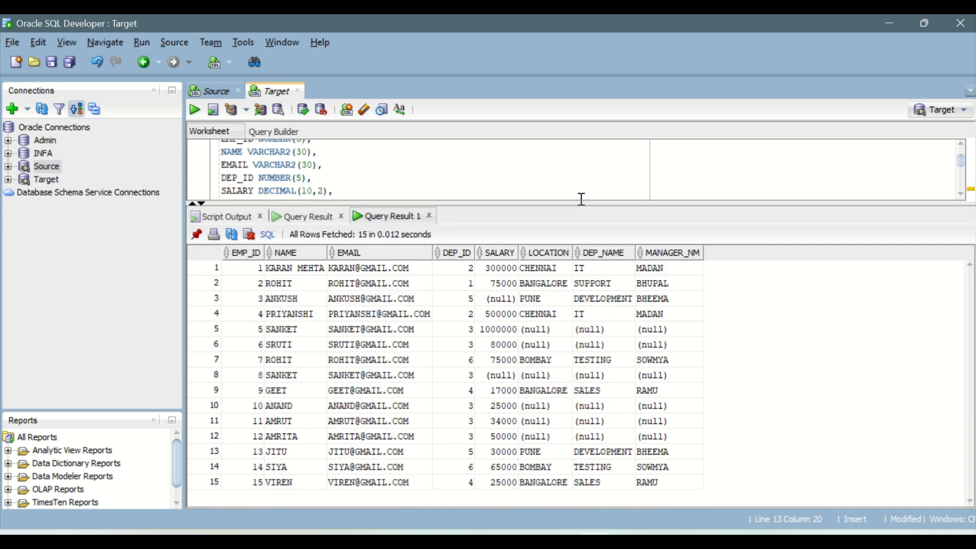
click(460, 269)
drag(530, 269, 671, 267)
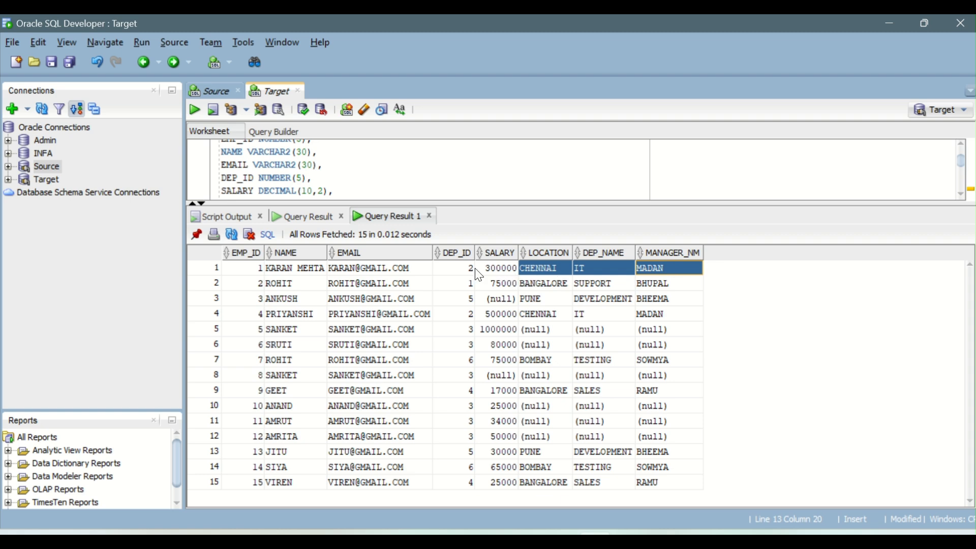
click(321, 271)
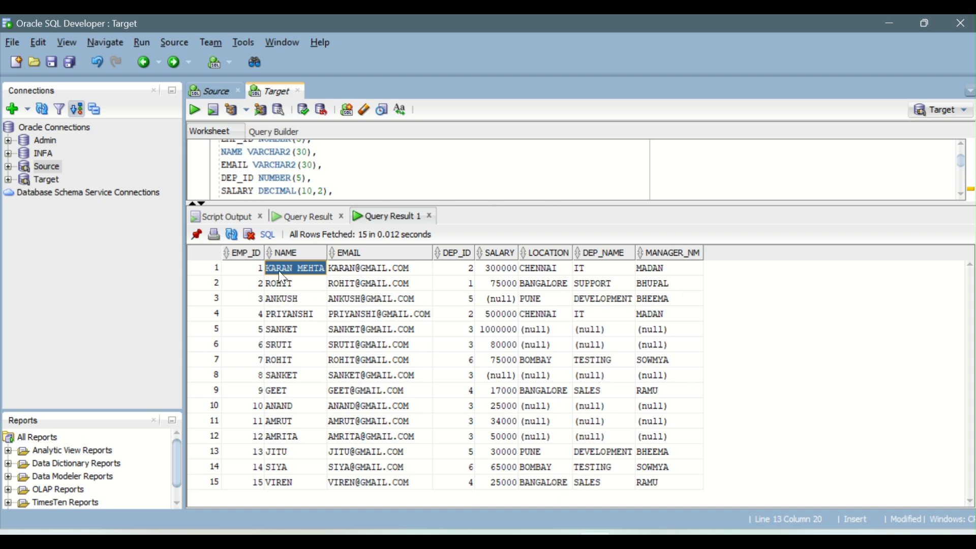
Enlarge the worksheet editor area and add blank lines below the T_EMP_LOC query
drag(517, 205, 503, 300)
scroll(355, 239, down, 1)
click(365, 281)
key(Return)
key(Return)
key(Return)
key(Return)
key(Return)
key(Return)
key(Return)
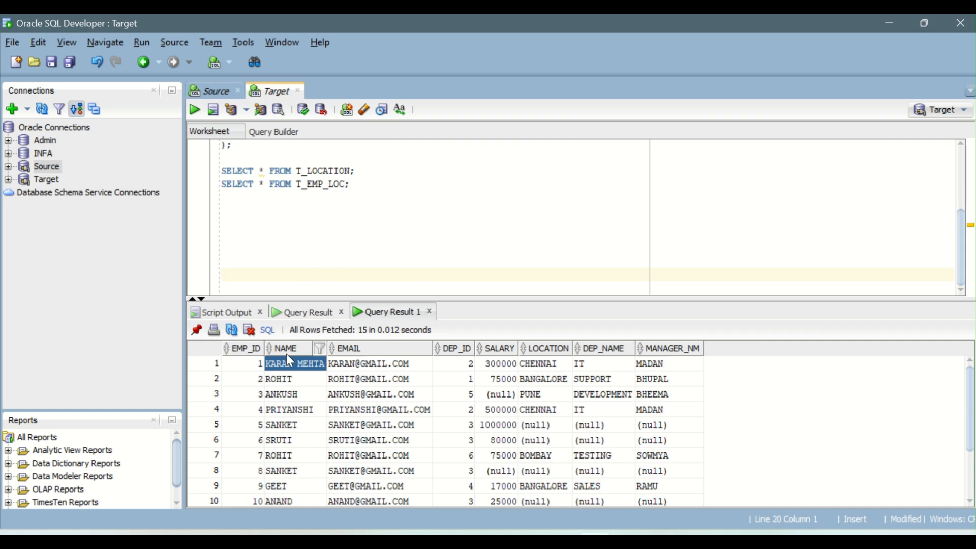
Examine the loaded T_EMP_LOC rows across all columns of the query result
drag(244, 364, 659, 499)
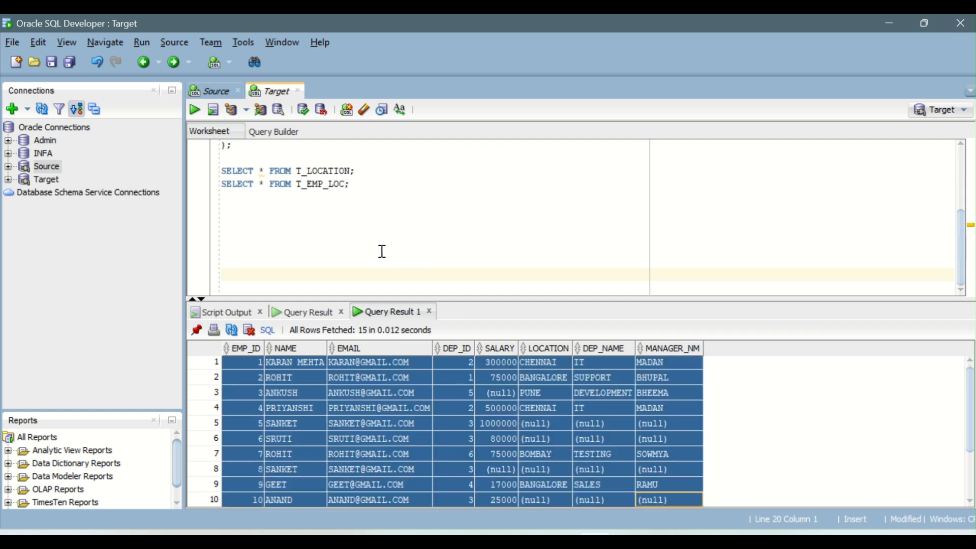
click(319, 211)
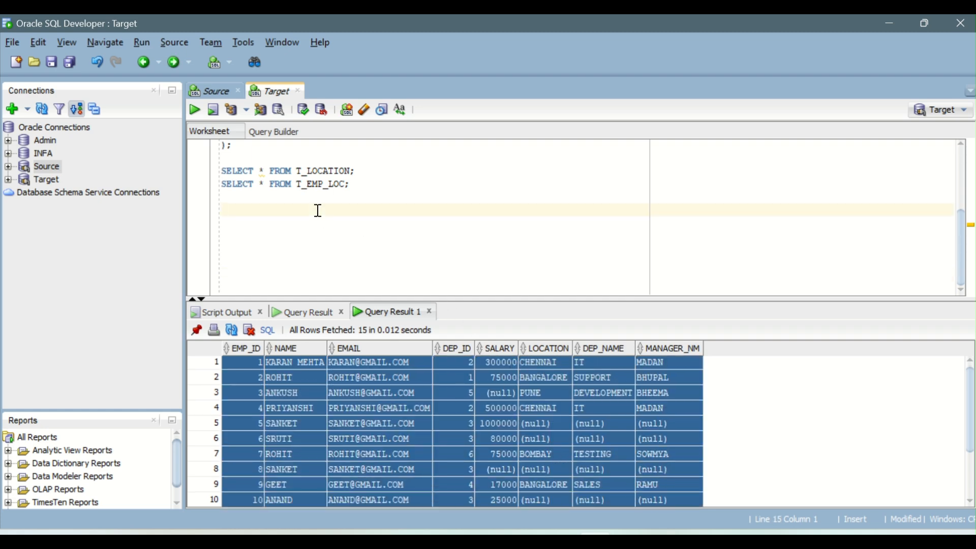
click(427, 386)
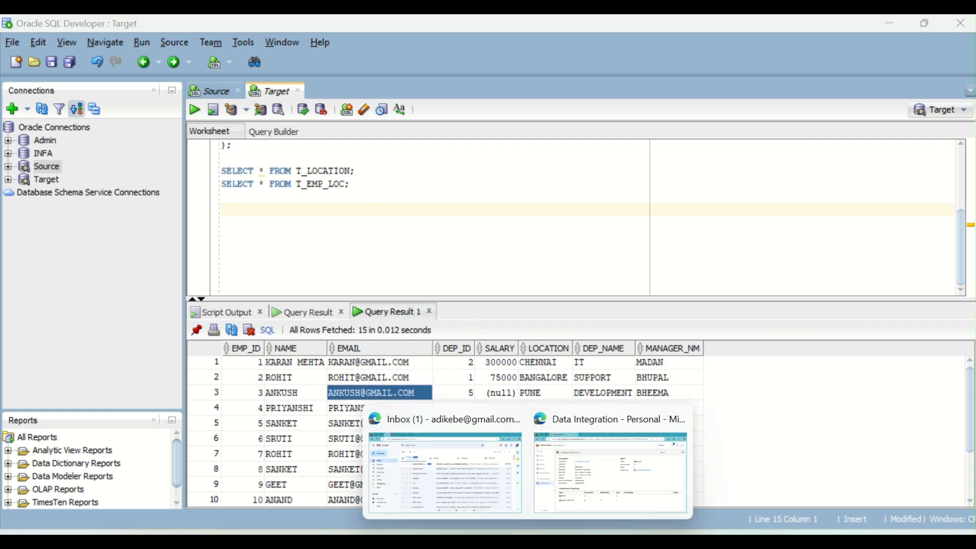
Switch back to Data Integration, close the job details and view the Multiple Matches options in Conn_Lookup's lookup object
click(587, 460)
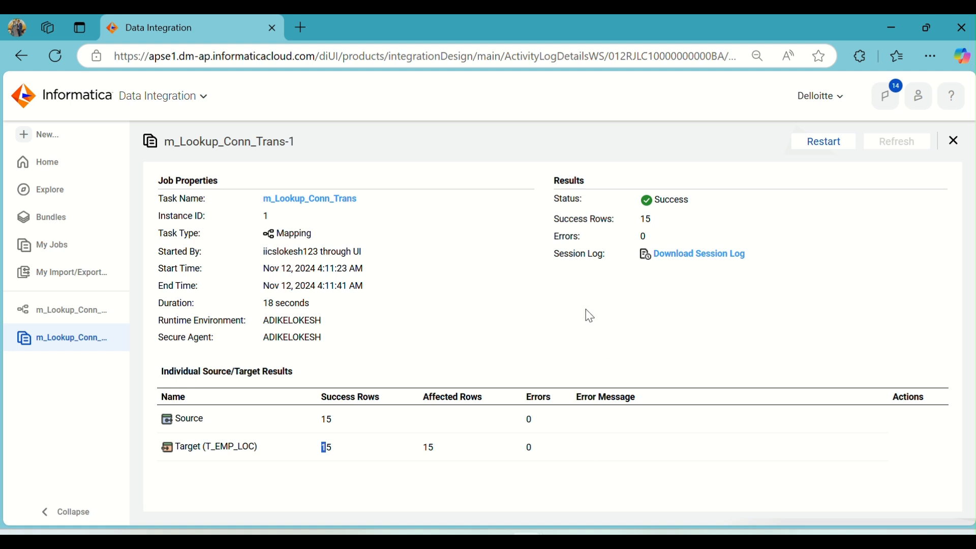
click(953, 143)
click(50, 318)
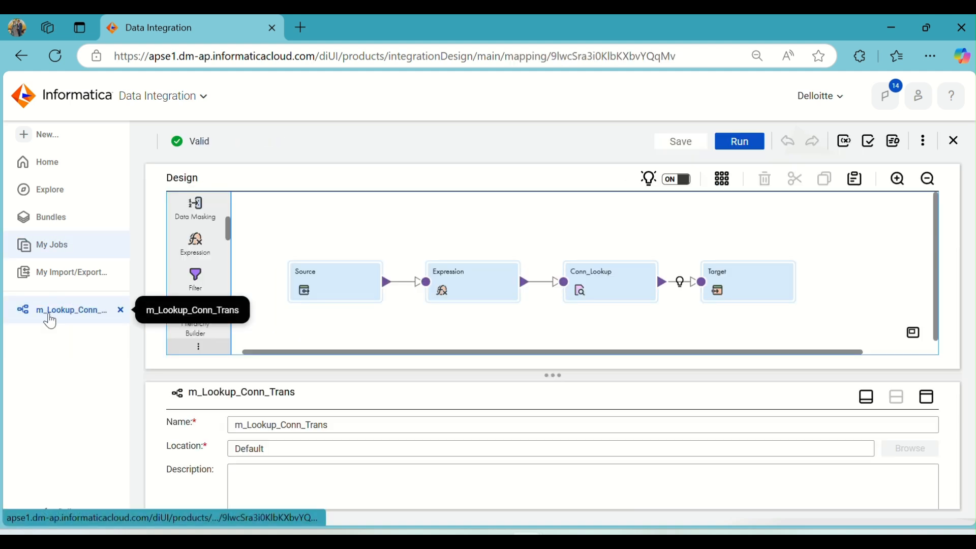
click(602, 296)
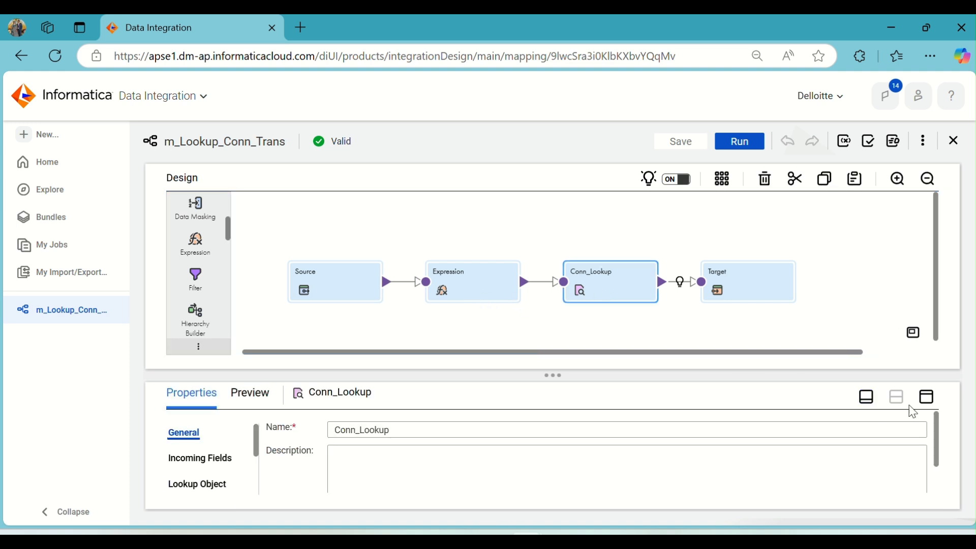
click(926, 397)
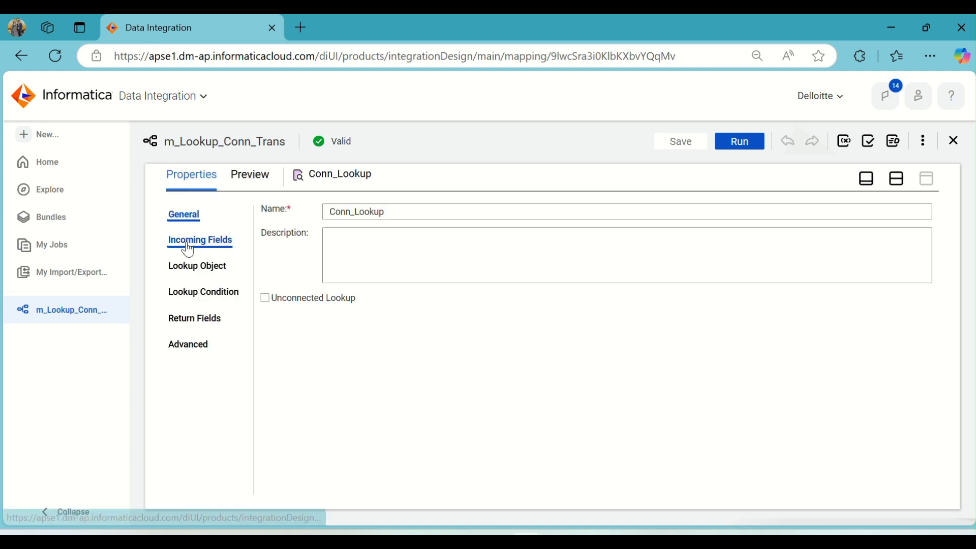
click(198, 266)
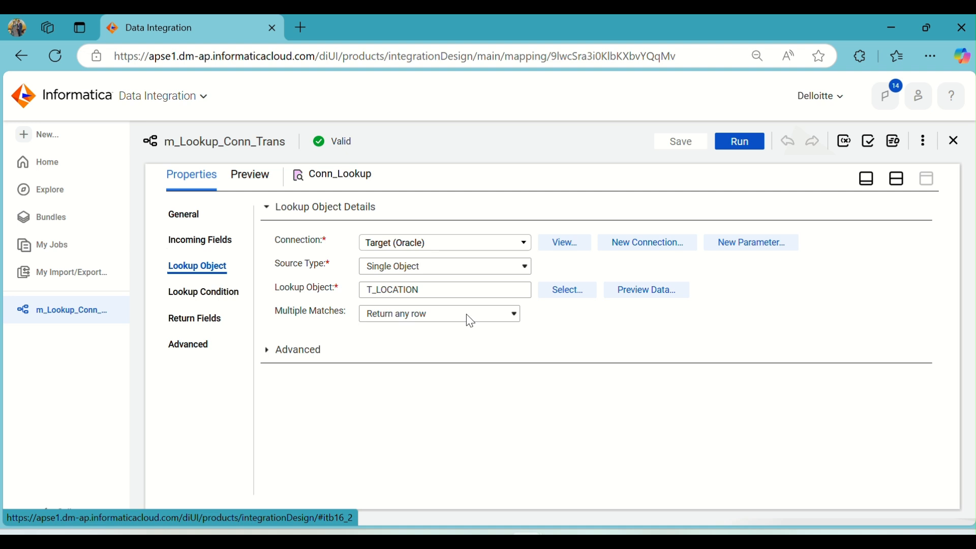
click(471, 321)
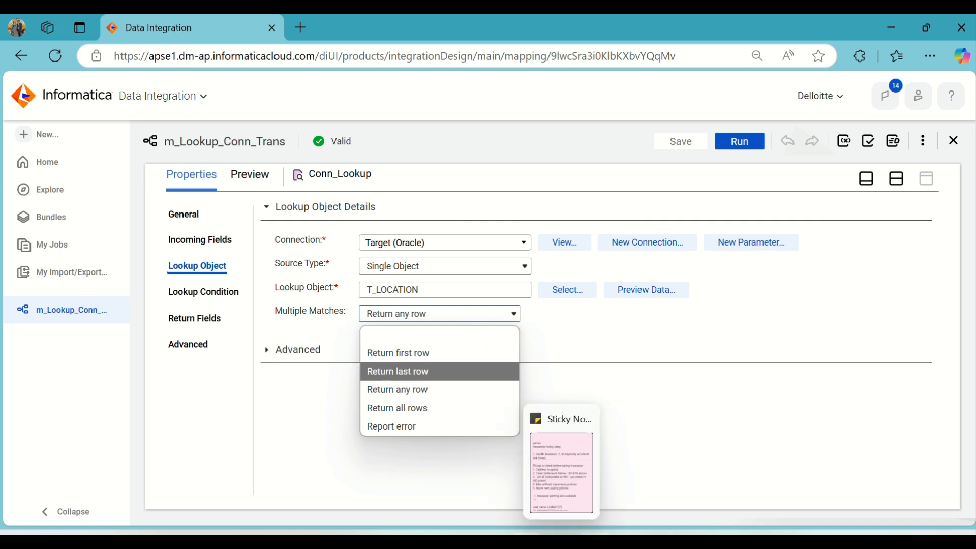
Switch to Oracle SQL Developer and compare DEP_ID with DEP_NAME in the first T_EMP_LOC result row
click(592, 541)
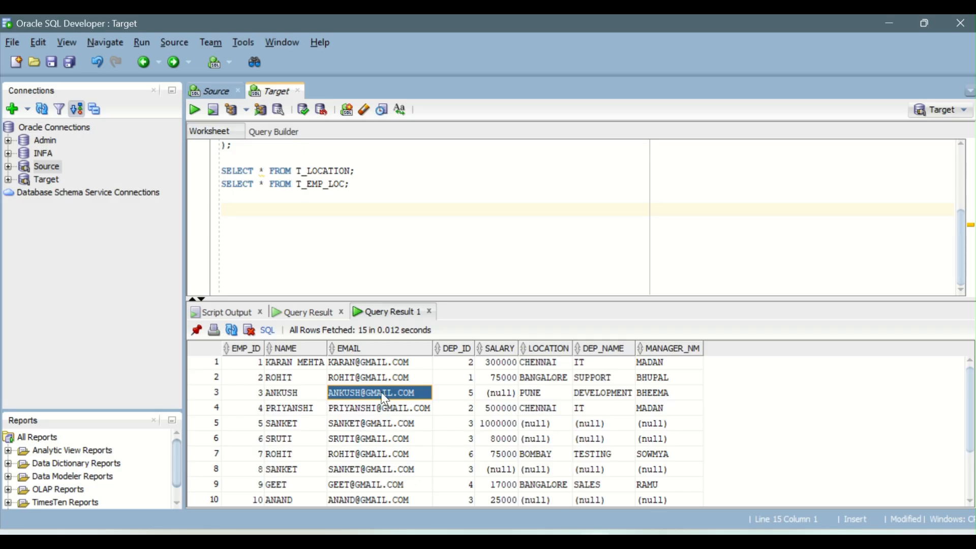
click(462, 366)
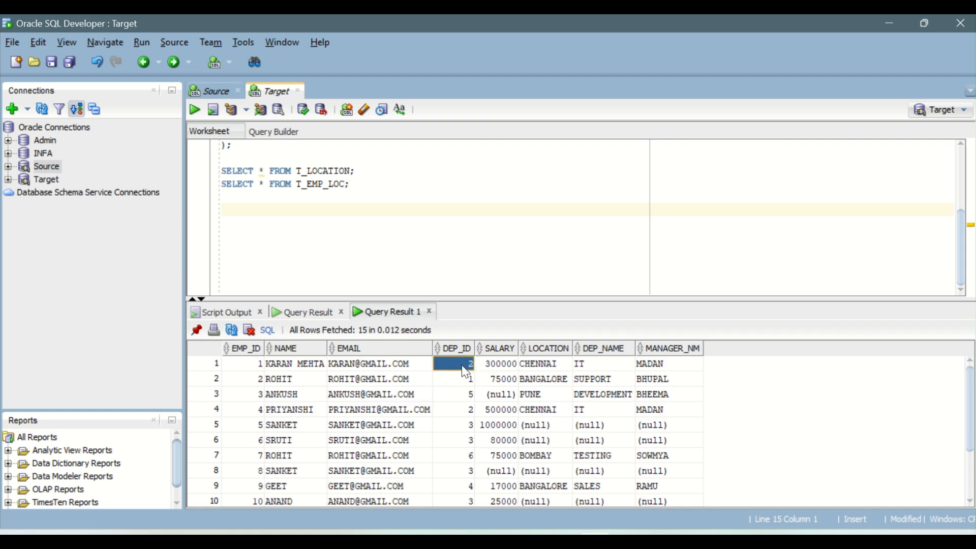
click(596, 366)
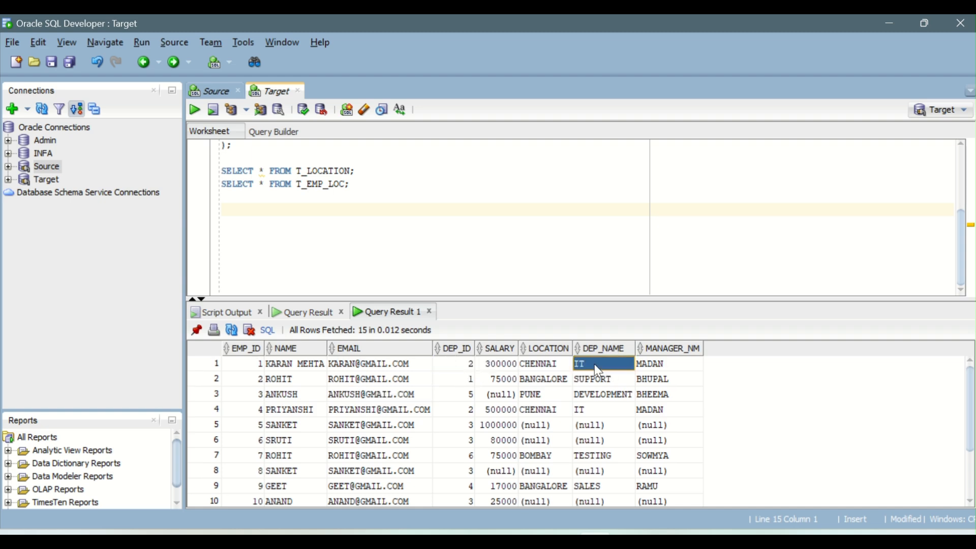
click(459, 364)
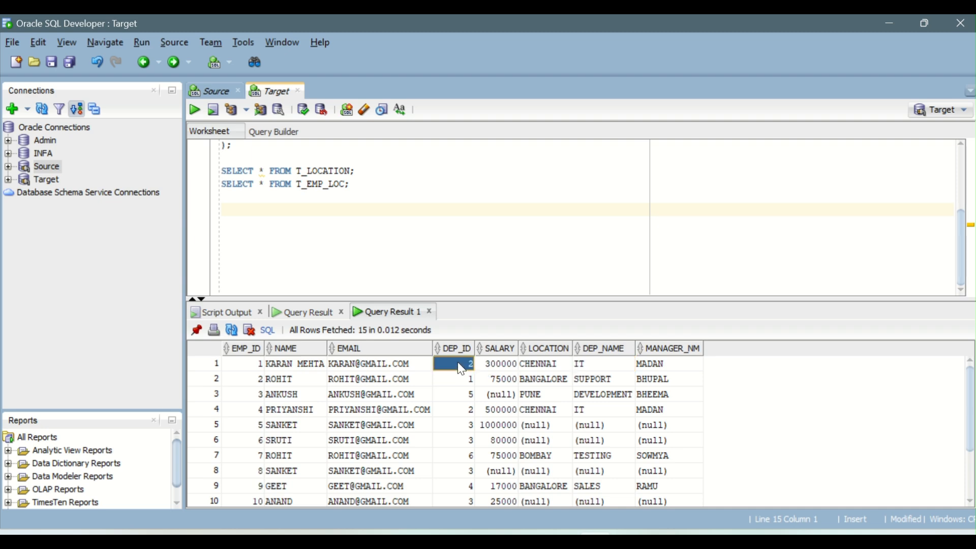
click(613, 369)
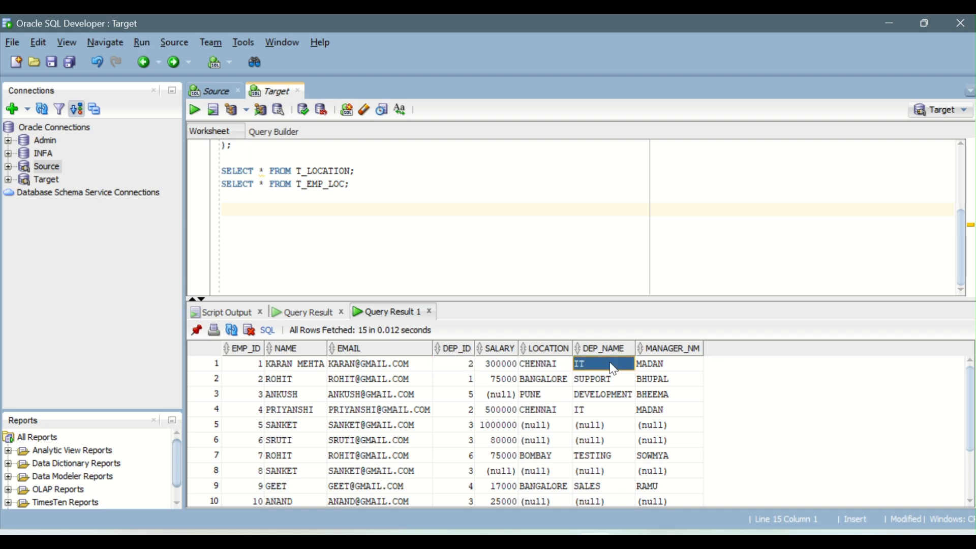
Examine the loaded T_EMP_LOC rows and check the DEP_ID of the first result row
scroll(610, 383, down, 2)
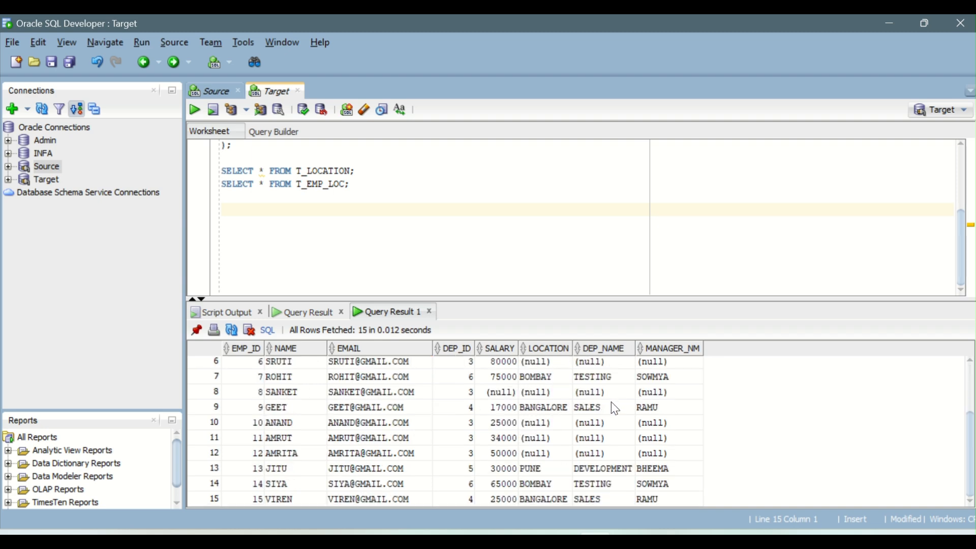
scroll(594, 485, up, 2)
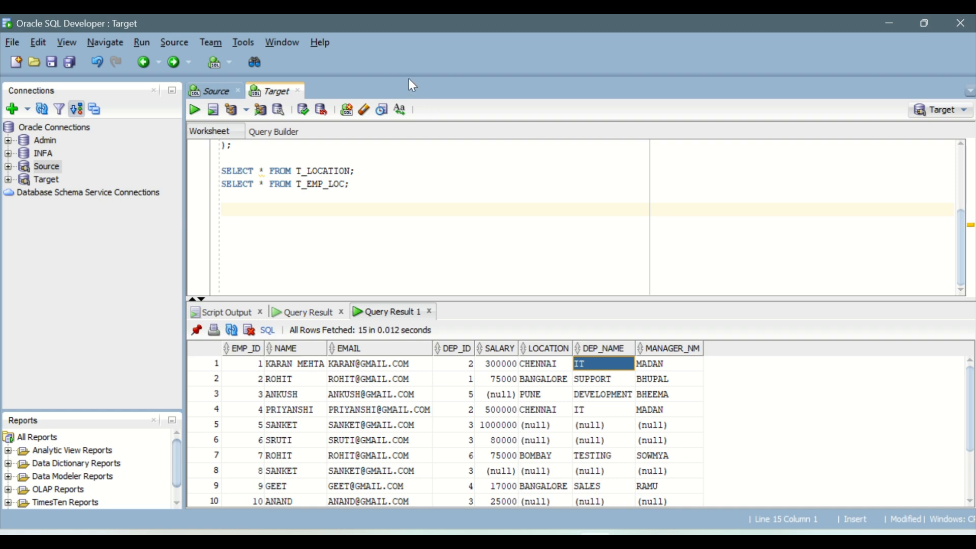
click(406, 45)
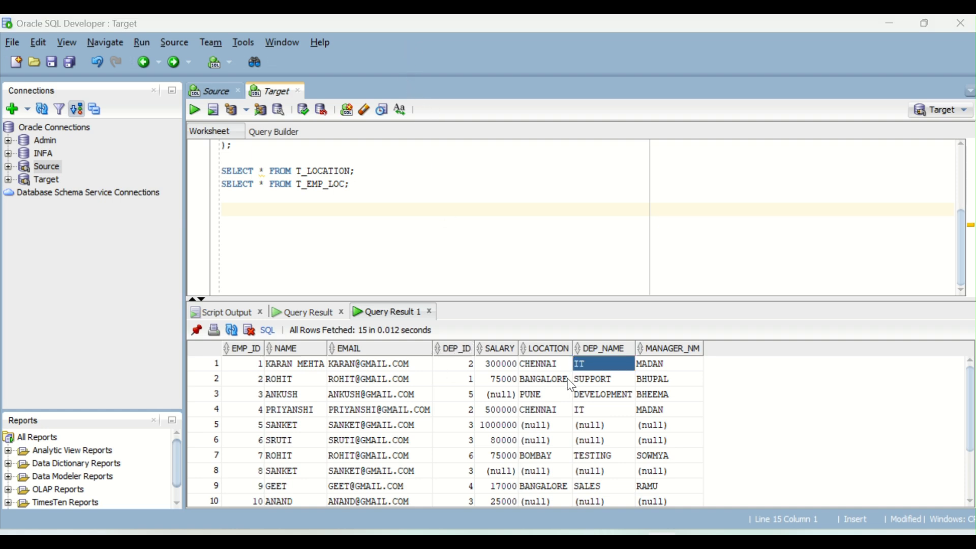
click(459, 364)
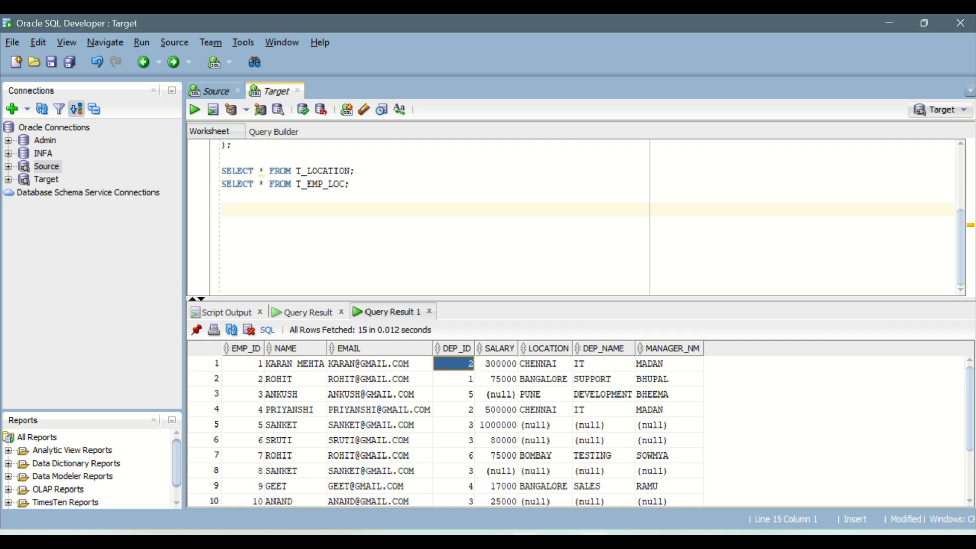
Switch to Data Integration and set Conn_Lookup's Multiple Matches option to Report error
click(593, 480)
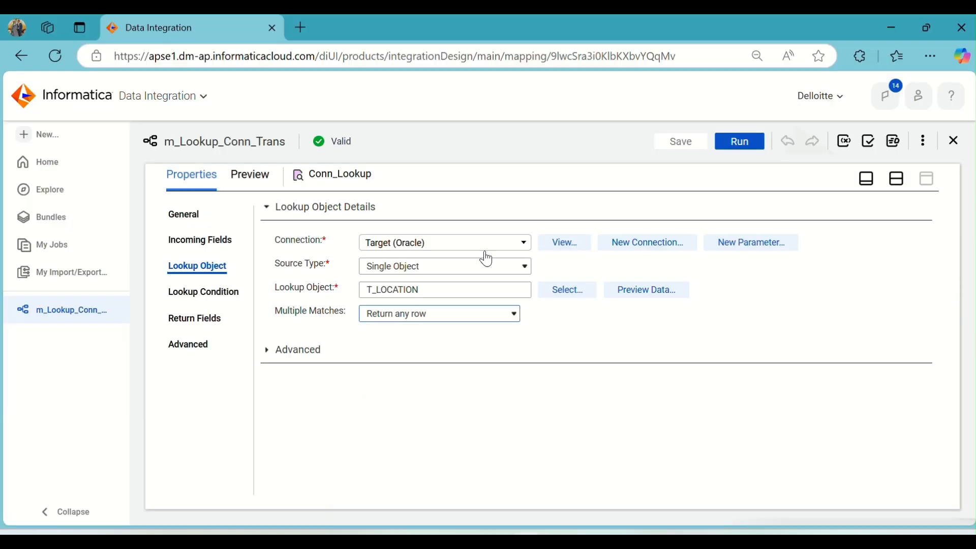
click(466, 317)
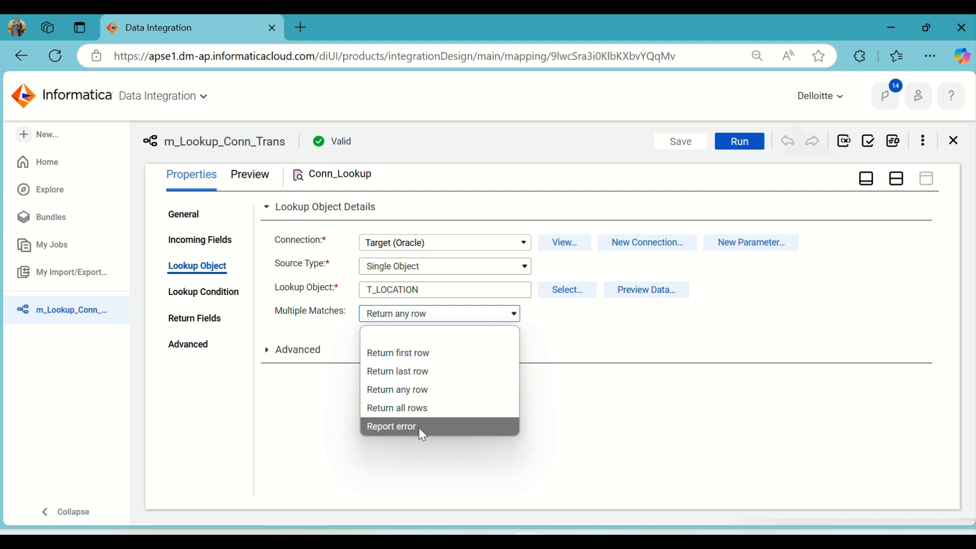
click(423, 429)
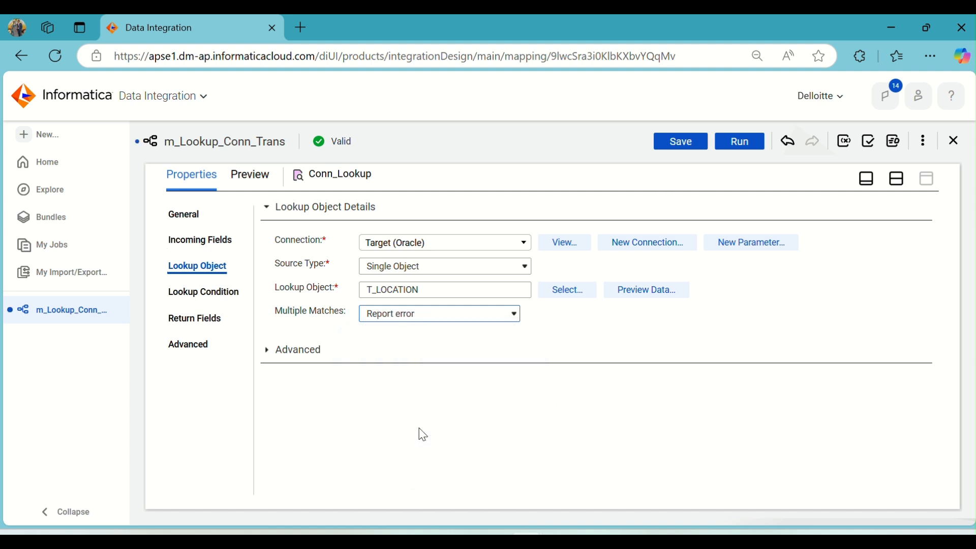
Expand the advanced settings of Conn_Lookup's lookup object and review the SQL override, cache and remaining options
click(267, 356)
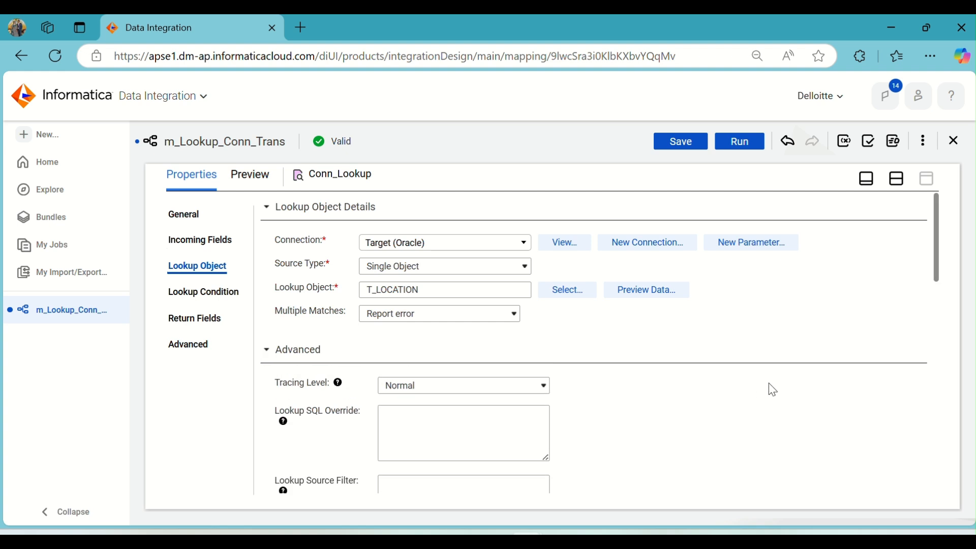
scroll(769, 383, down, 10)
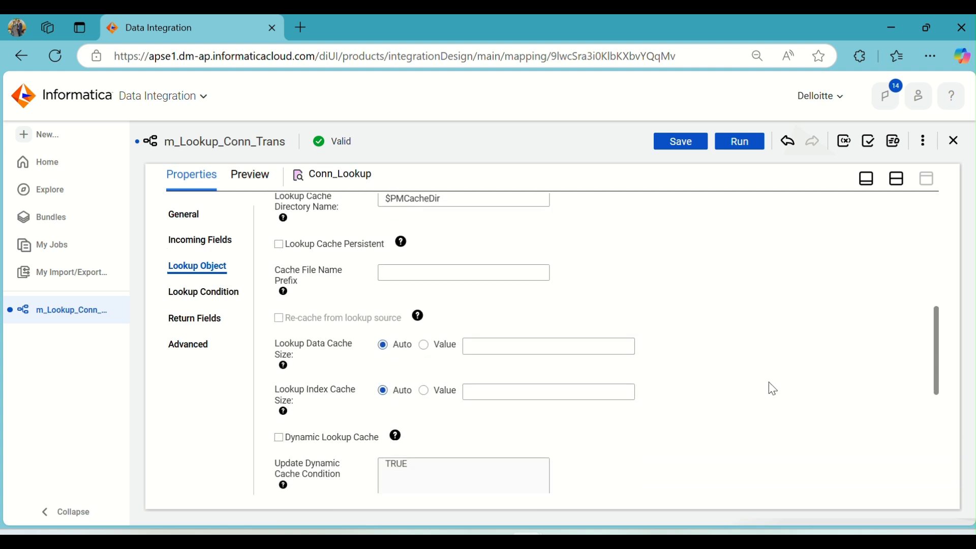
scroll(697, 355, down, 3)
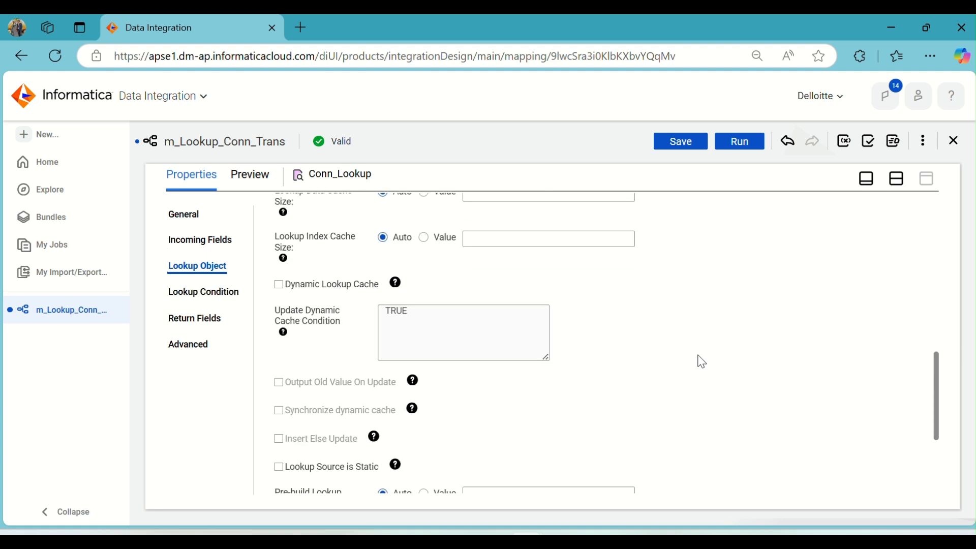
scroll(701, 361, down, 3)
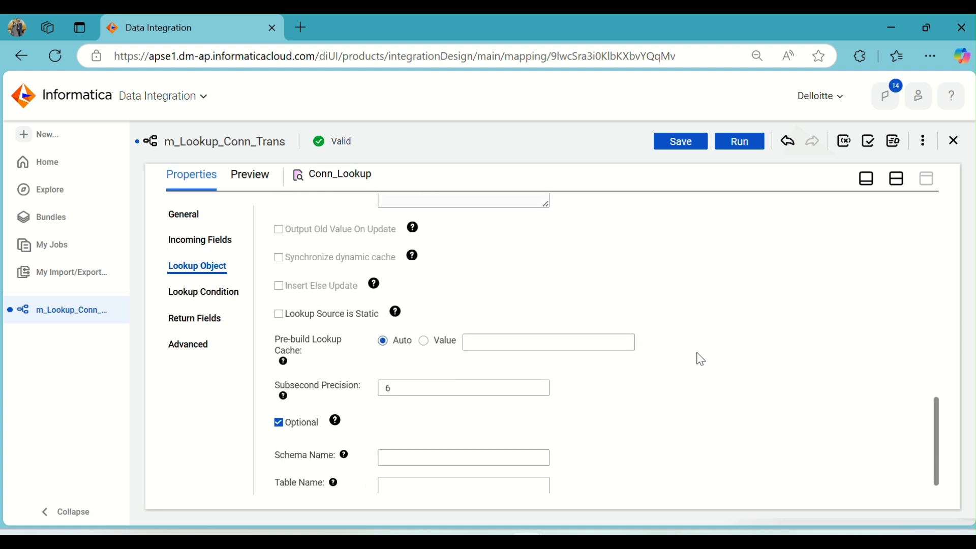
scroll(701, 359, down, 1)
scroll(701, 359, up, 10)
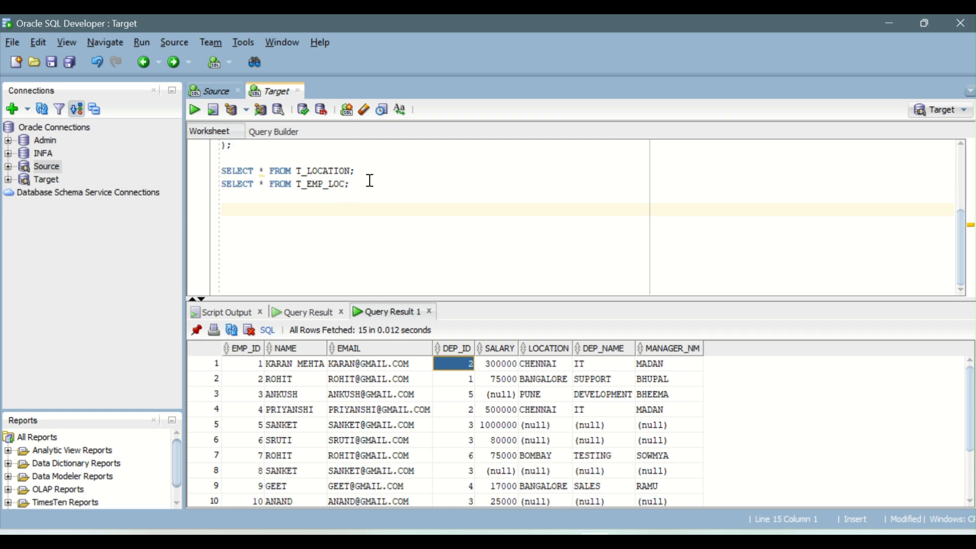
In Oracle SQL Developer's Target worksheet, start an "insert into T_LOCATION" statement on a new line below the T_LOCATION query
click(365, 169)
key(Return)
key(Return)
key(Return)
key(Up)
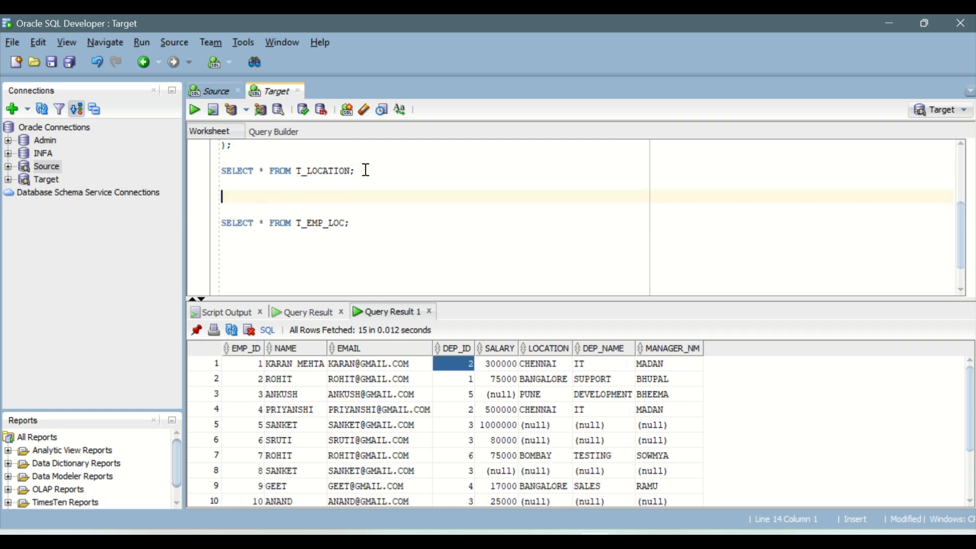
text(insert into)
double_click(334, 170)
key(ctrl+c)
key(Down)
key(Down)
key(ctrl+v)
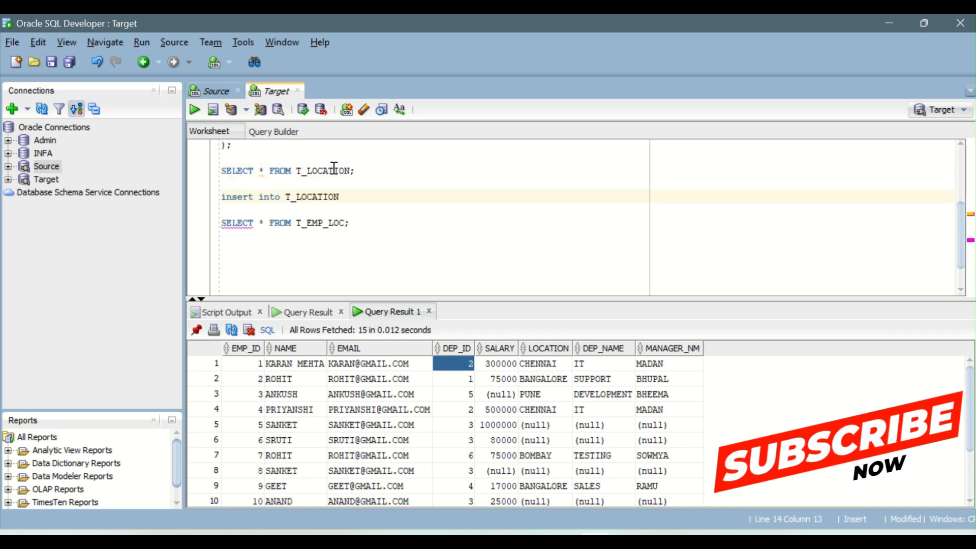
Complete the insert statement with a values list of 2, 'Bangalore', 'Finance' and the manager's name
text(values ();)
key(Left)
key(Left)
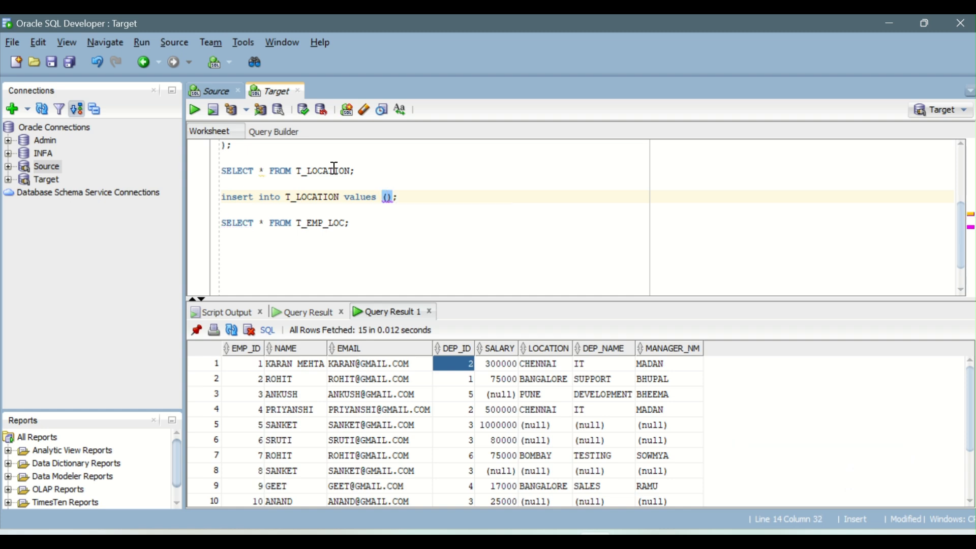
text(2,)
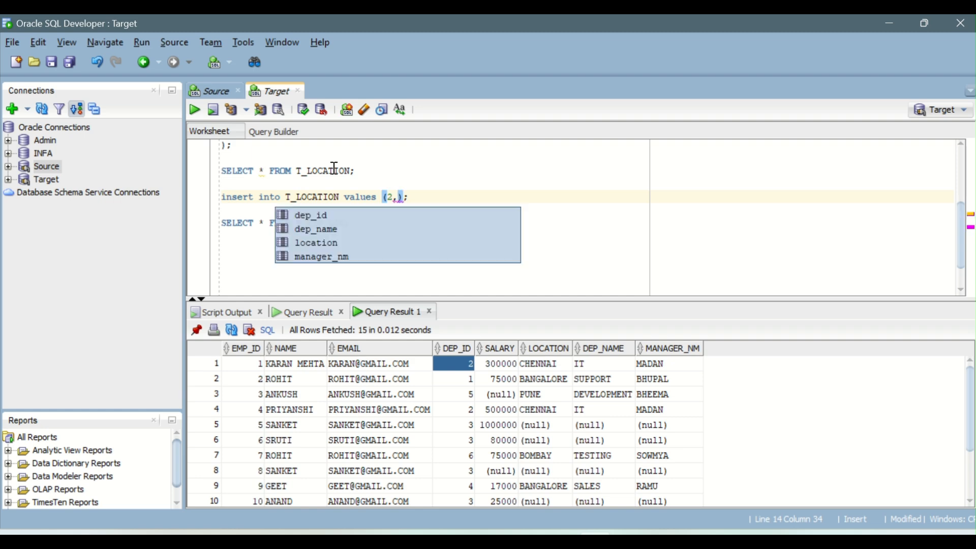
text('Bangalore',)
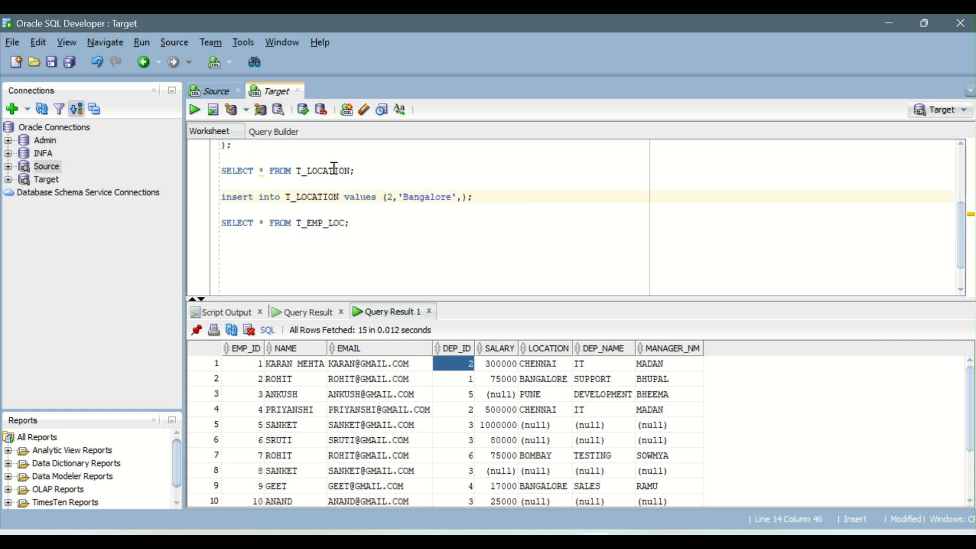
text('')
key(Left)
text(Finance)
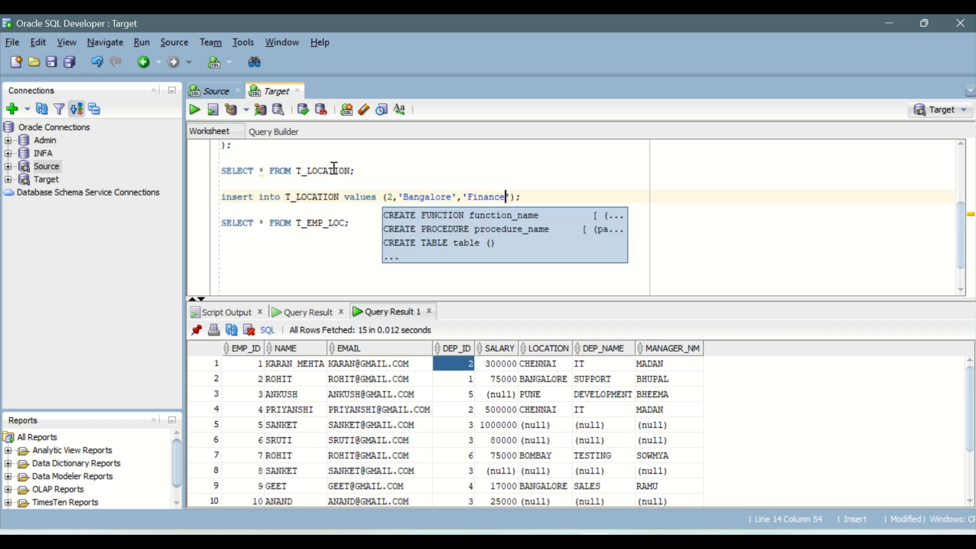
key(Right)
text(,)
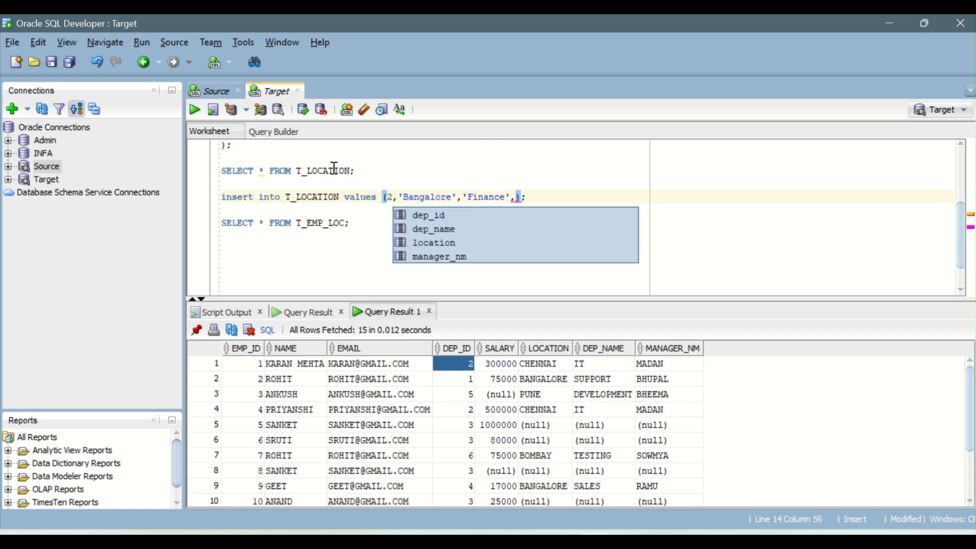
text(')
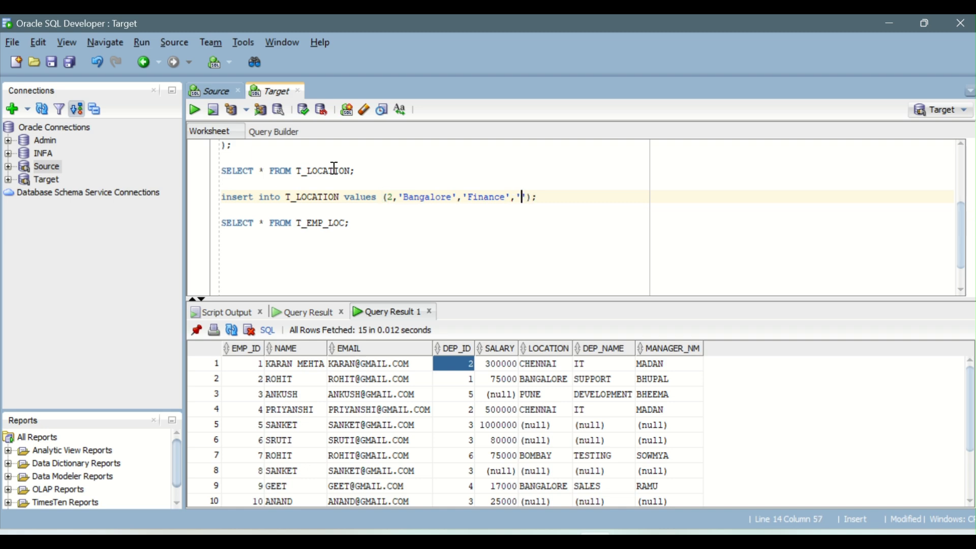
text(Raghu)
Run the T_LOCATION insert statement and commit it with a commit; line directly below
key(Right)
key(Right)
key(Right)
key(ctrl+Return)
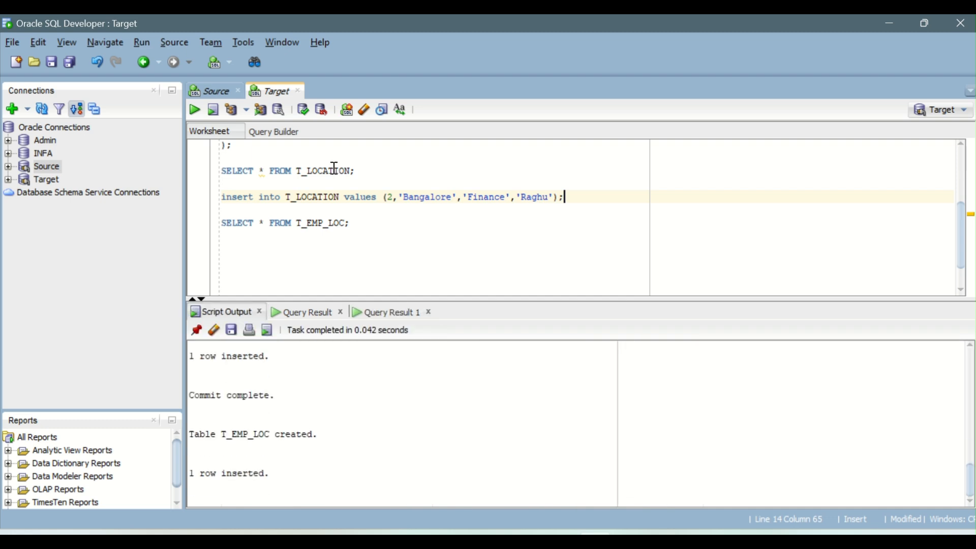
key(Down)
text(commit)
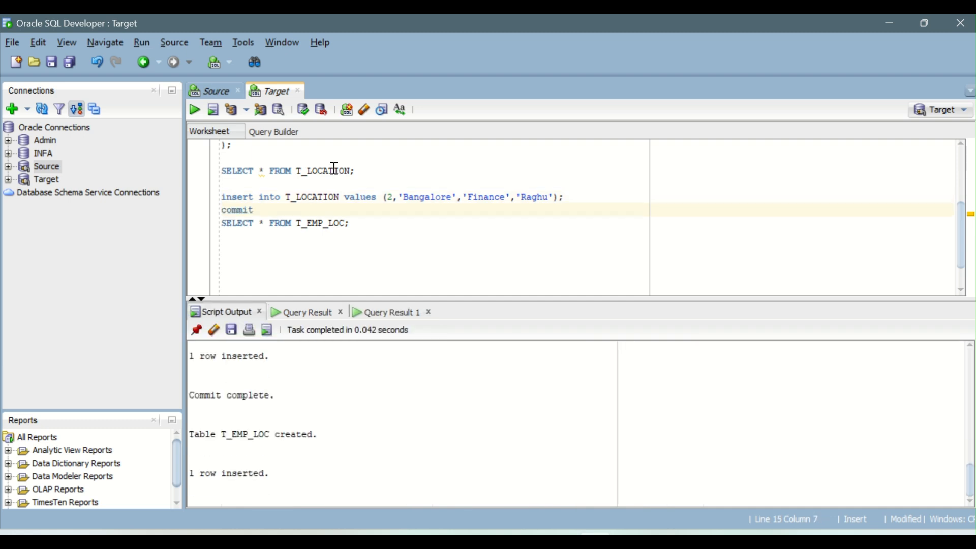
text(;)
key(ctrl+Return)
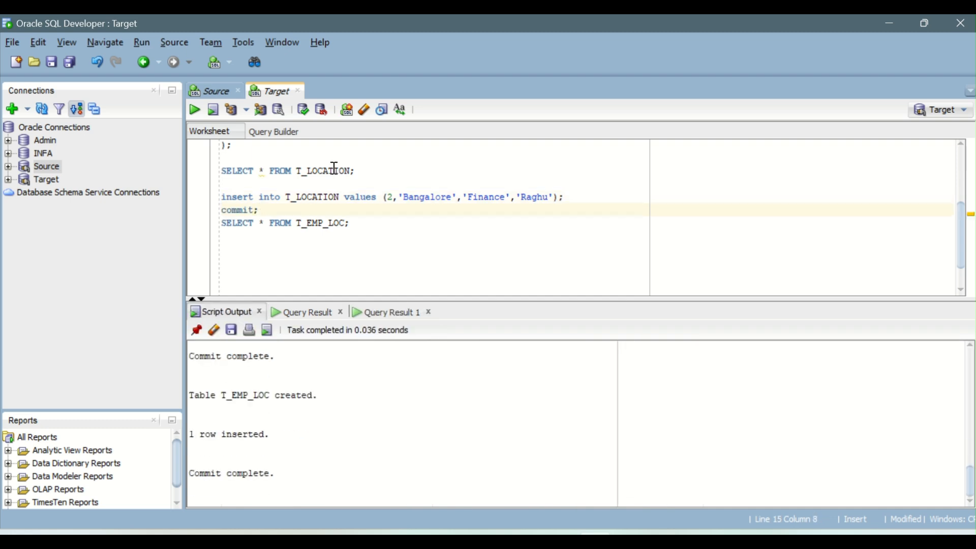
Rerun the T_LOCATION query and compare the two rows that share DEP_ID 2
click(334, 168)
key(ctrl+Return)
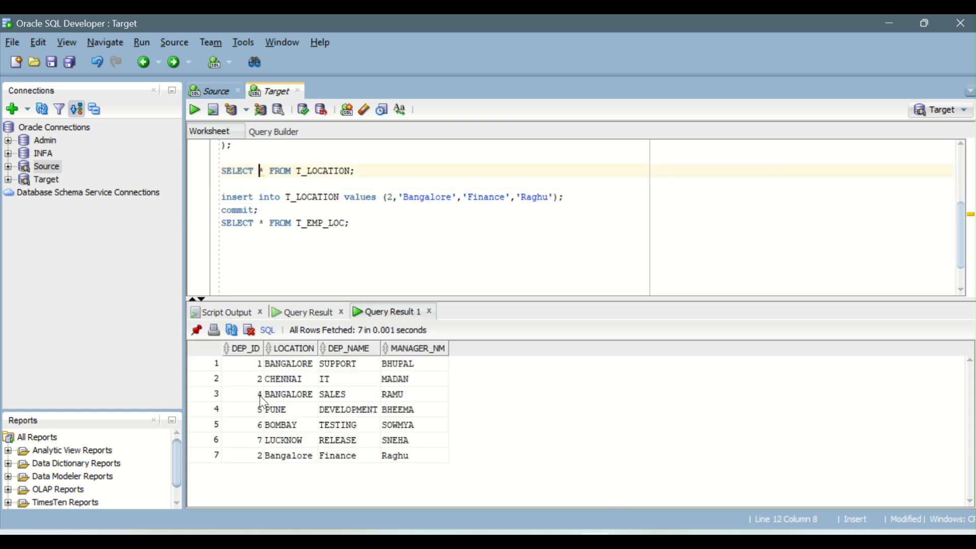
click(254, 380)
drag(254, 380, 340, 381)
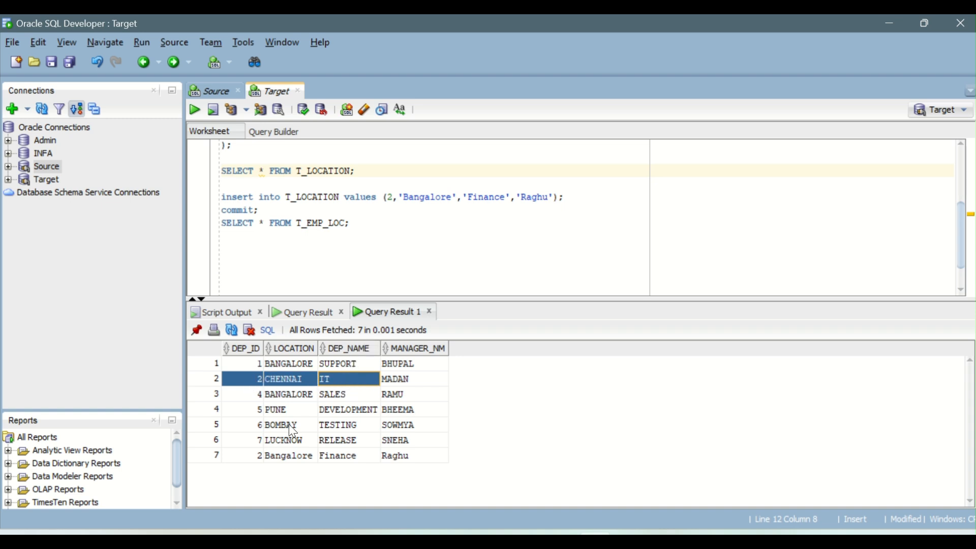
click(250, 460)
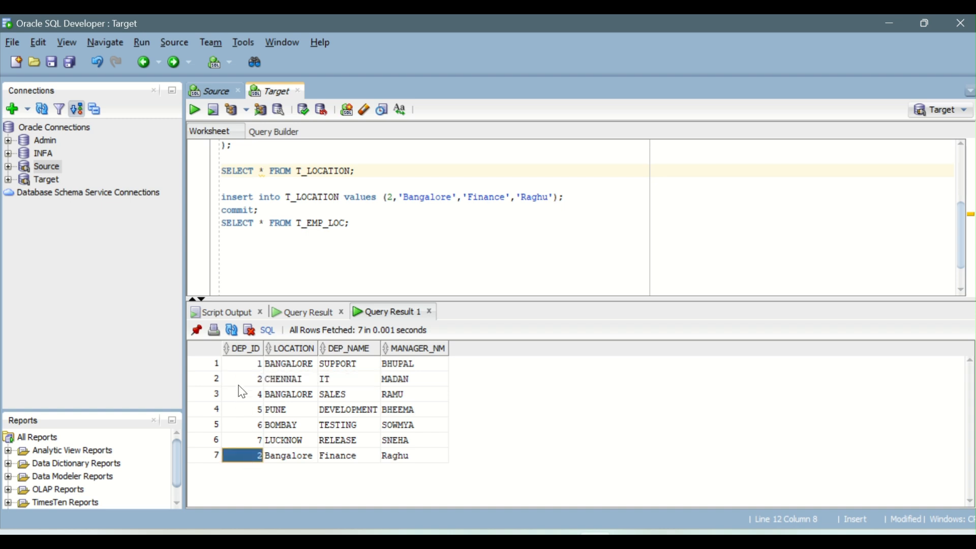
click(335, 455)
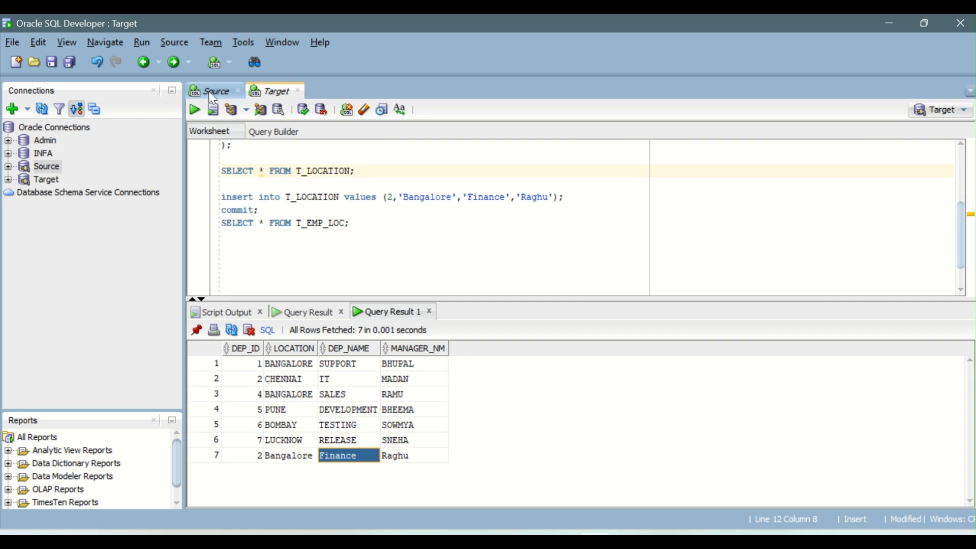
Switch back to Data Integration and review Conn_Lookup's lookup condition, lookup object and incoming fields in the enlarged properties
mouse_move(528, 534)
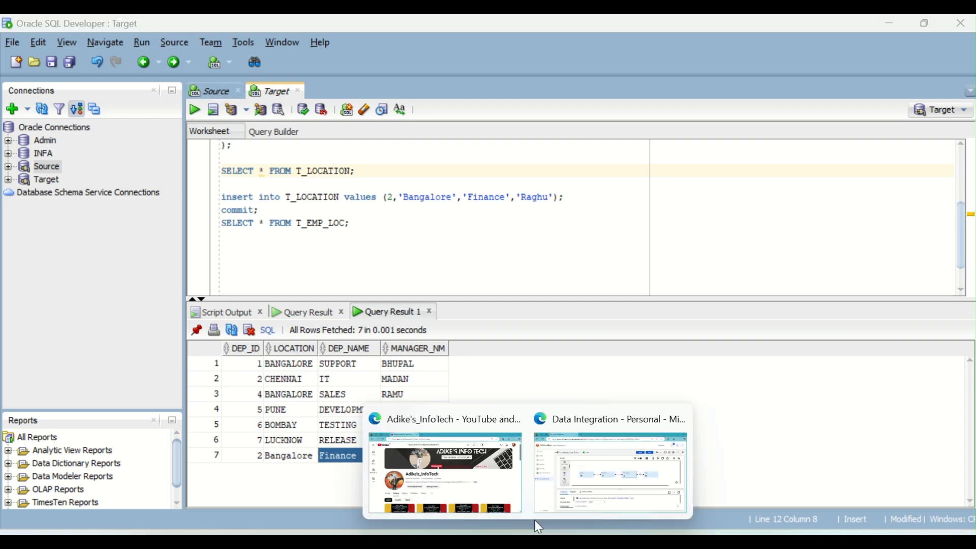
click(569, 475)
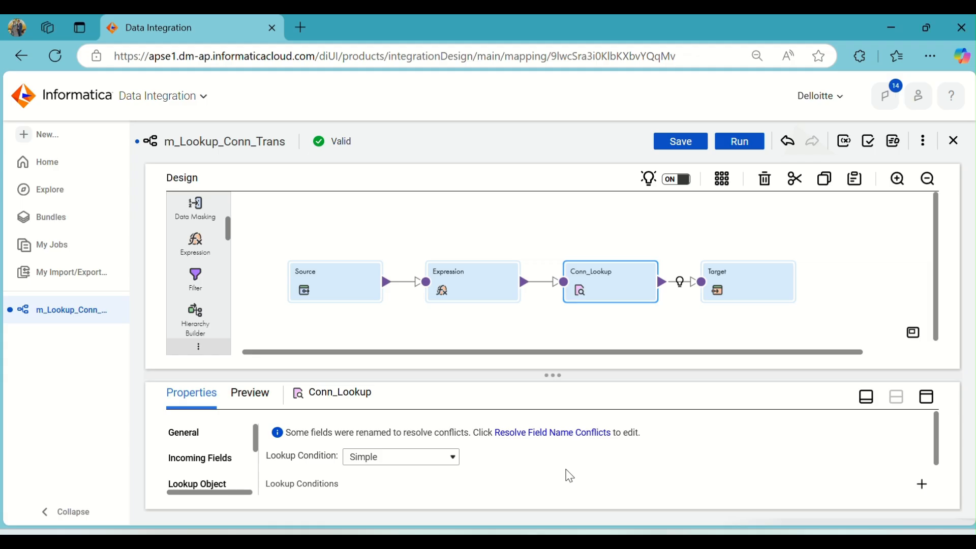
click(924, 406)
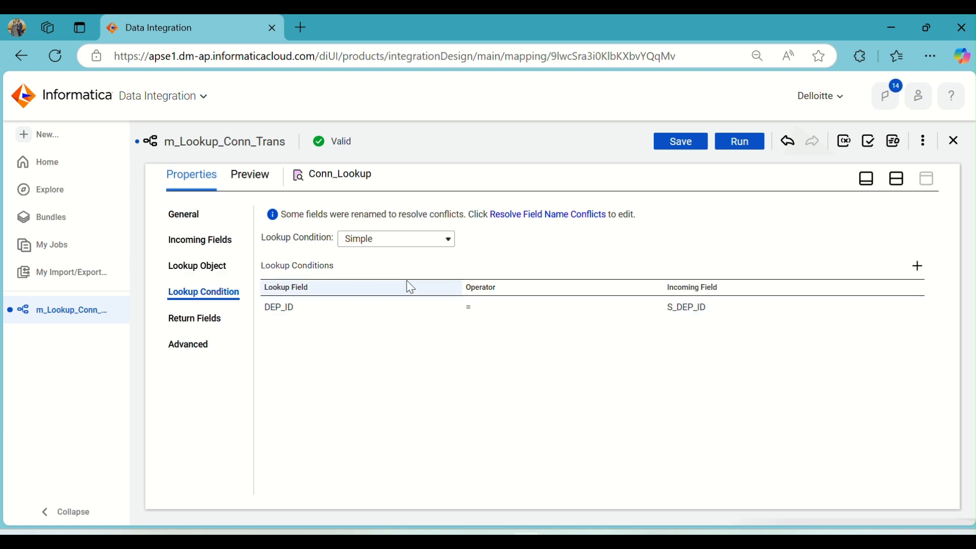
click(209, 267)
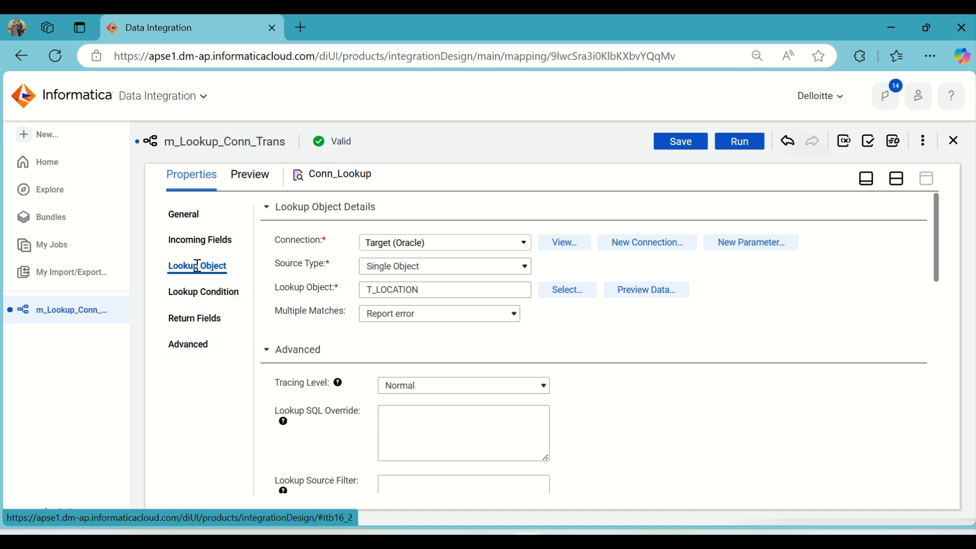
click(200, 242)
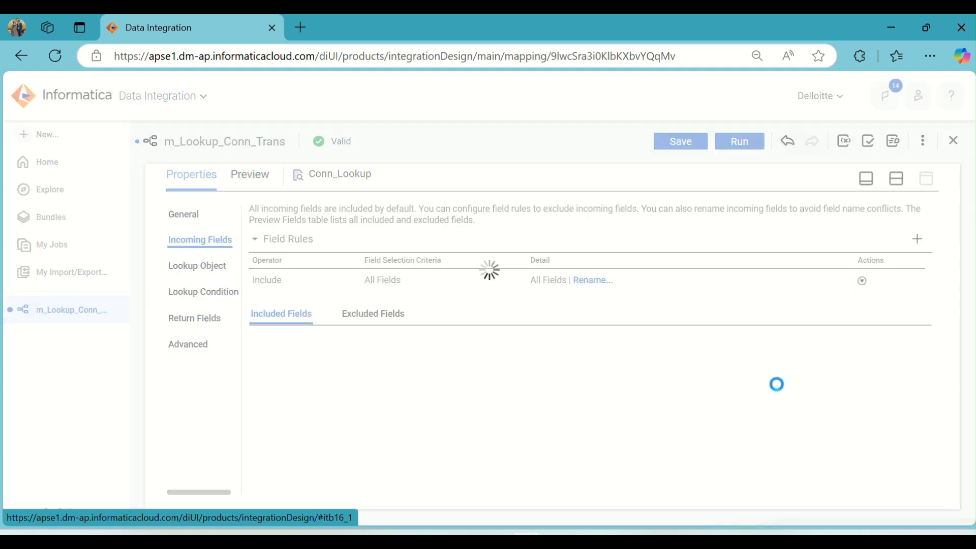
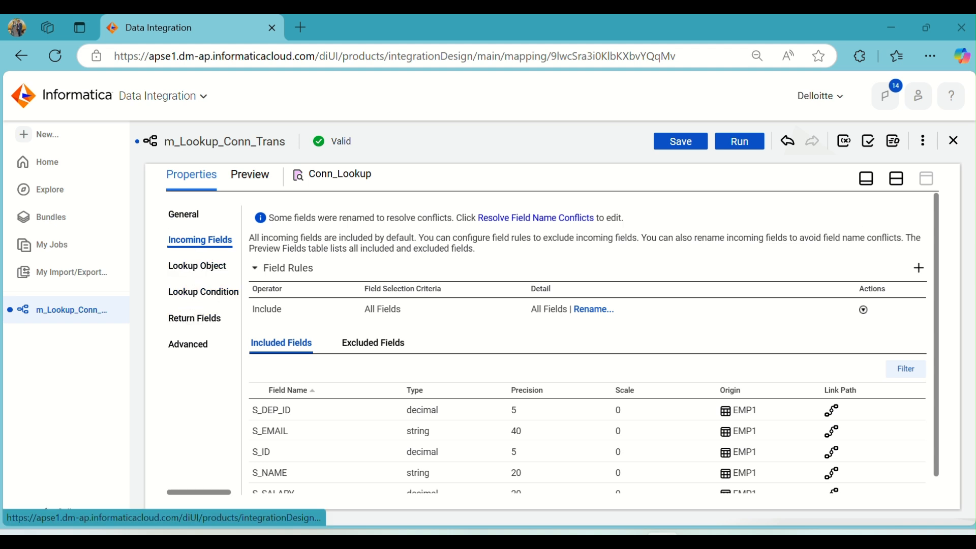
Restore the split view with the mapping canvas, deselect Conn_Lookup and save the m_Lookup_Conn_Trans mapping
click(898, 180)
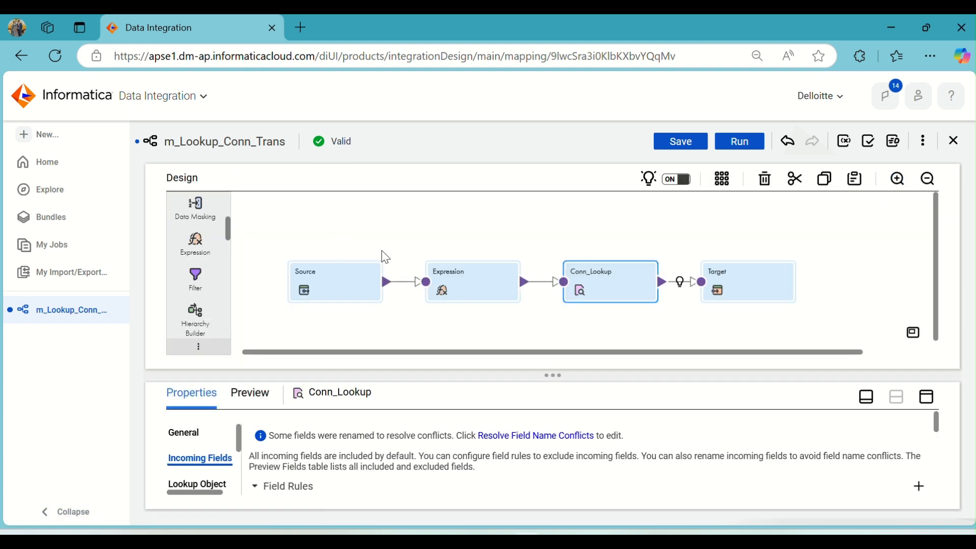
click(486, 222)
click(681, 142)
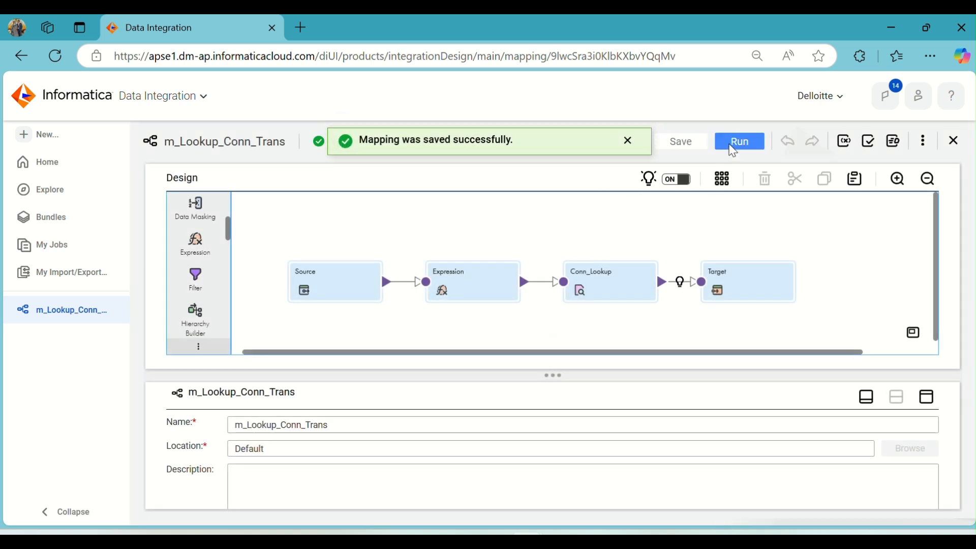
Run the m_Lookup_Conn_Trans mapping with the preset runtime environment and refresh its job list until the new run finishes
mouse_move(587, 532)
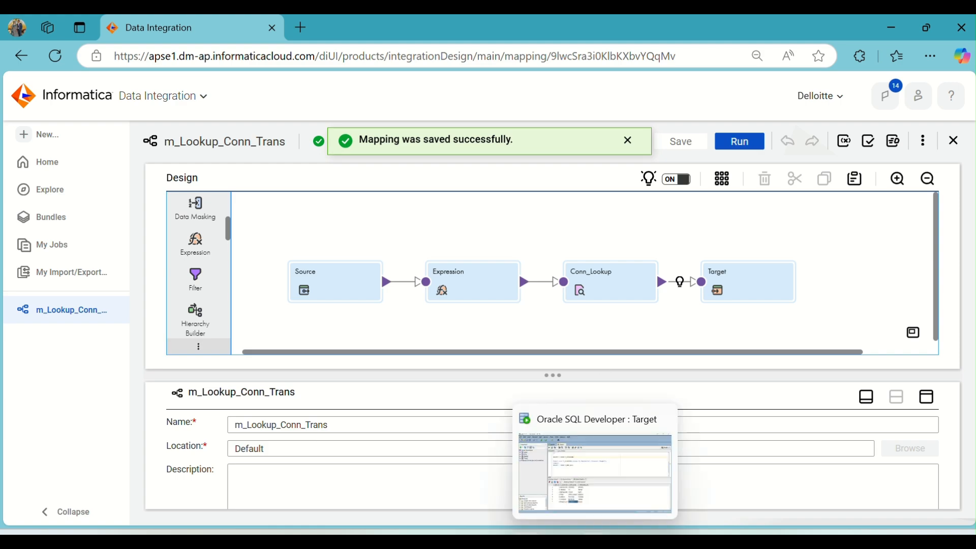
click(569, 506)
key(alt+Tab)
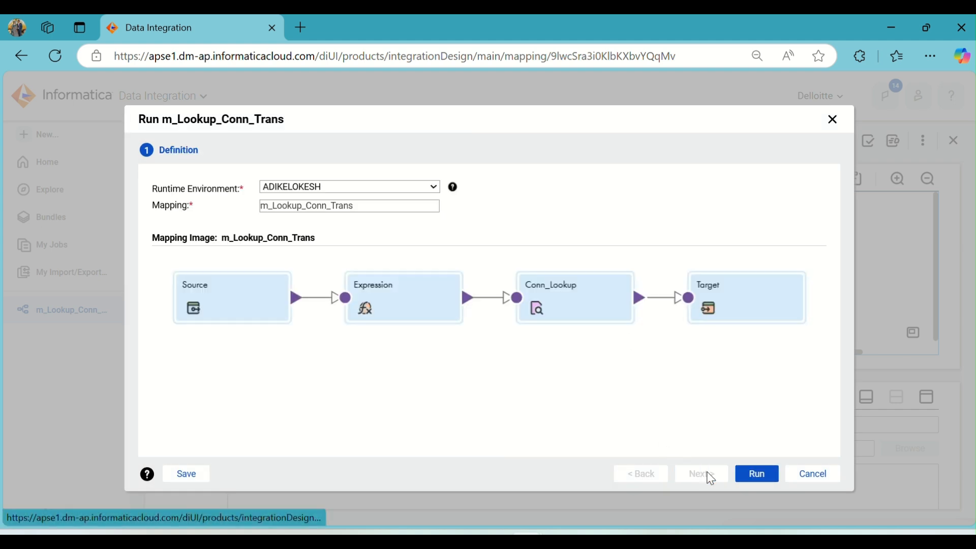
click(749, 478)
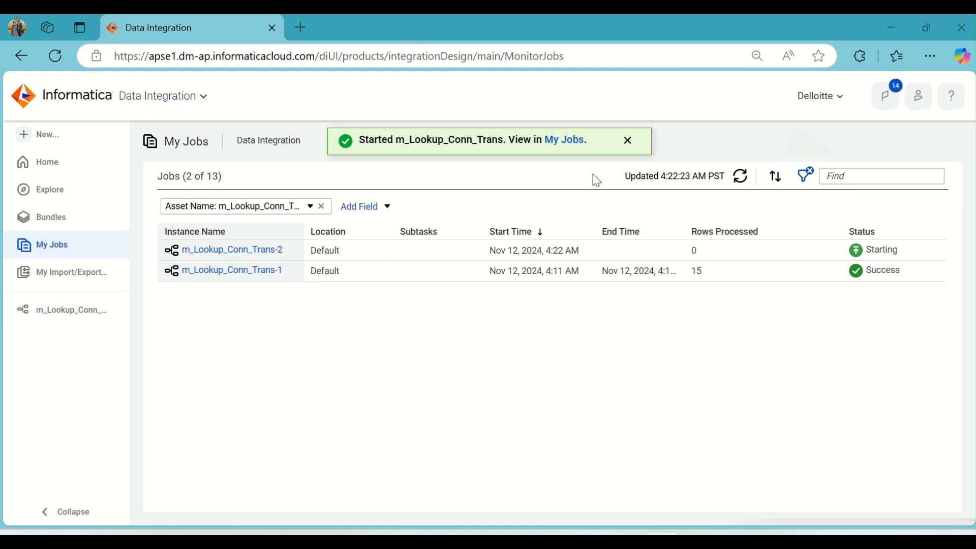
click(743, 179)
click(749, 181)
click(745, 174)
click(745, 175)
click(745, 174)
click(745, 174)
click(745, 175)
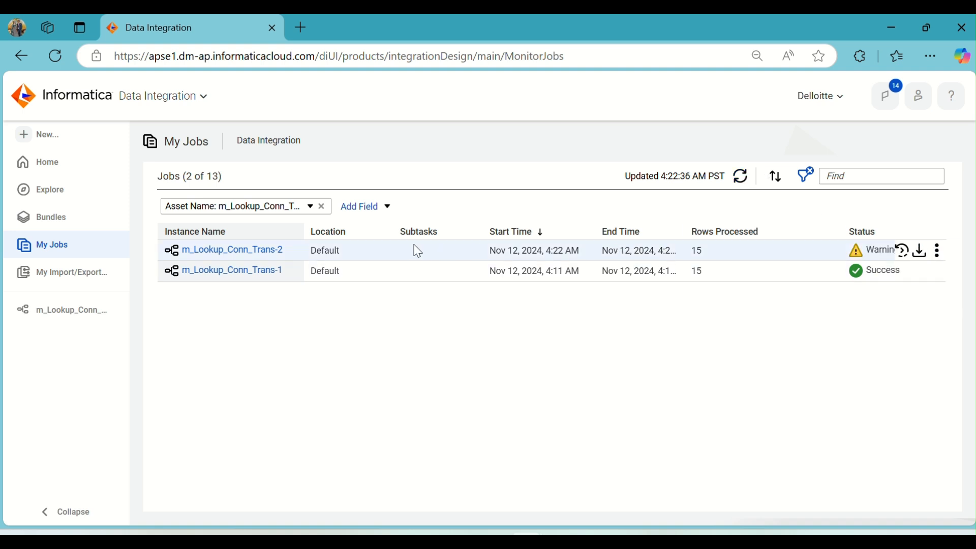
Open the m_Lookup_Conn_Trans-2 job details and examine the source and target row counts and the source's error message
click(251, 251)
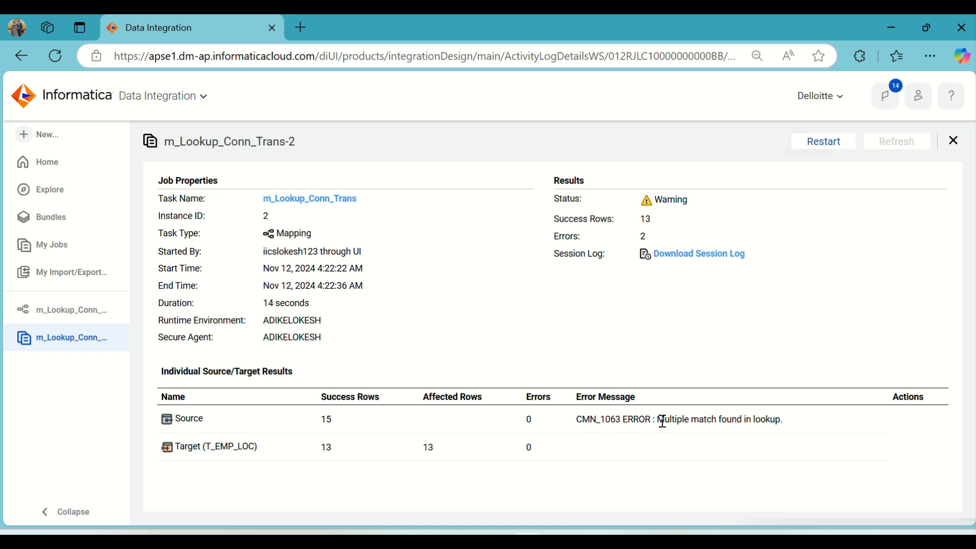
drag(659, 421, 778, 422)
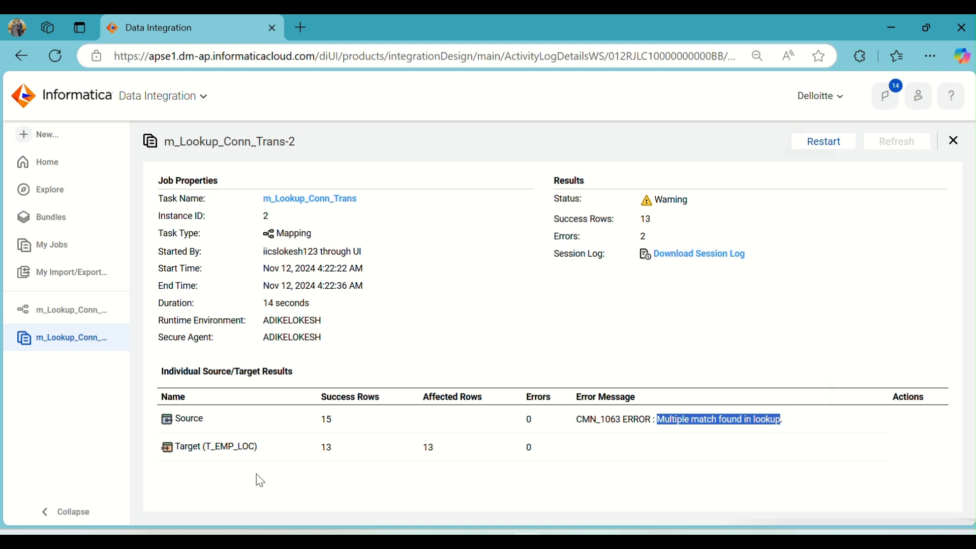
double_click(325, 448)
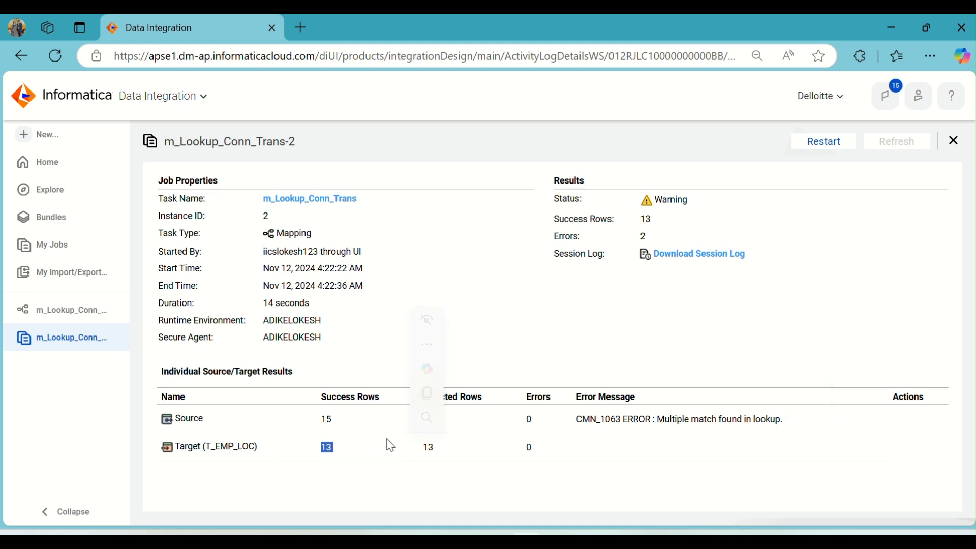
double_click(323, 420)
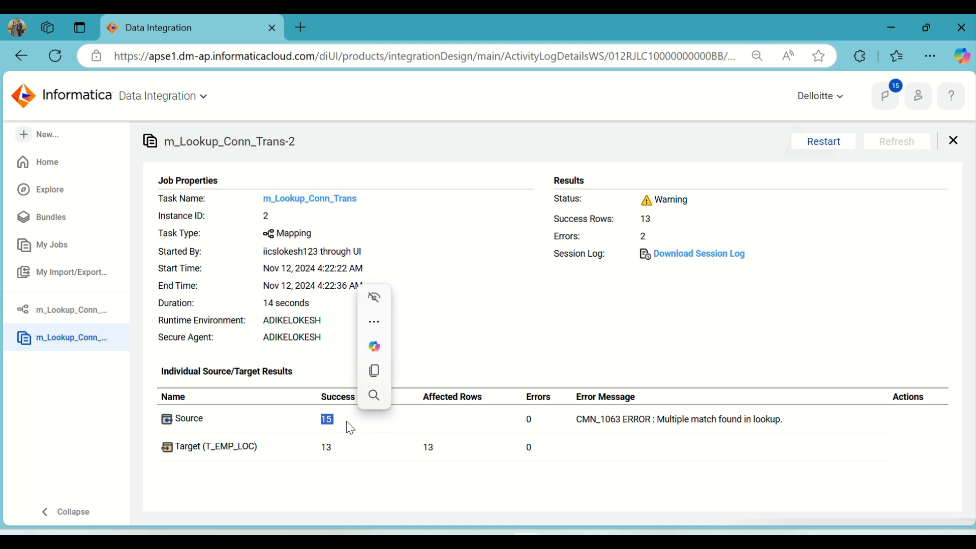
double_click(327, 449)
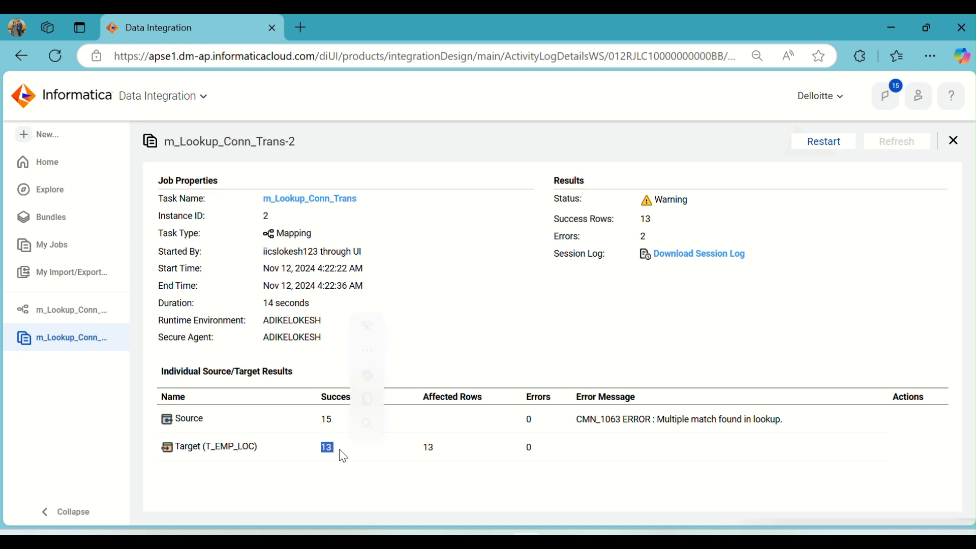
double_click(429, 450)
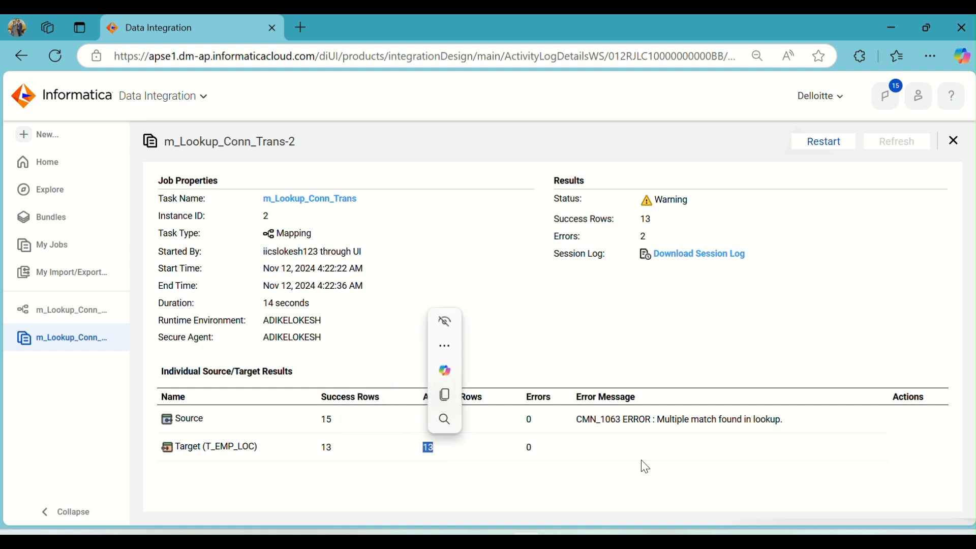
click(635, 436)
drag(656, 421, 780, 425)
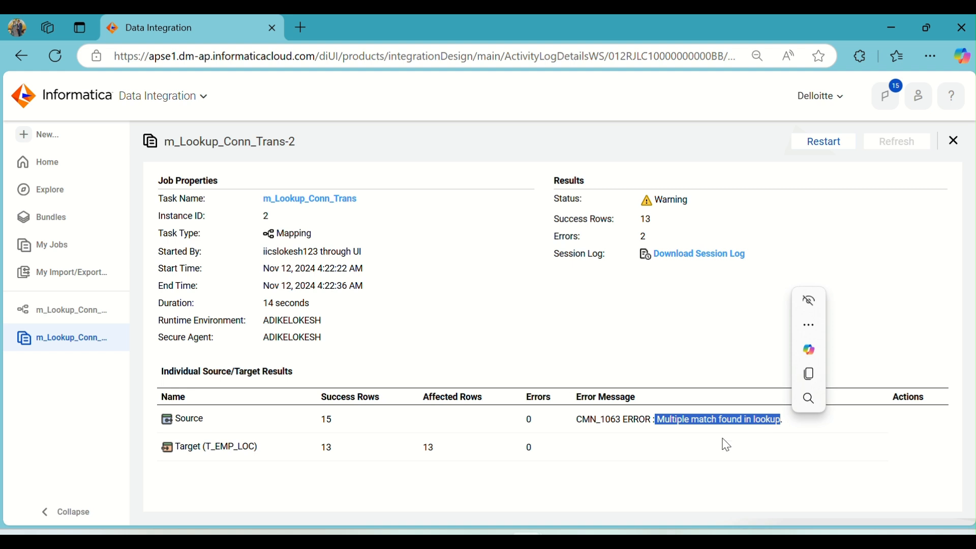
Switch to Oracle SQL Developer, insert a blank line above the T_EMP_LOC query and run that query
click(596, 541)
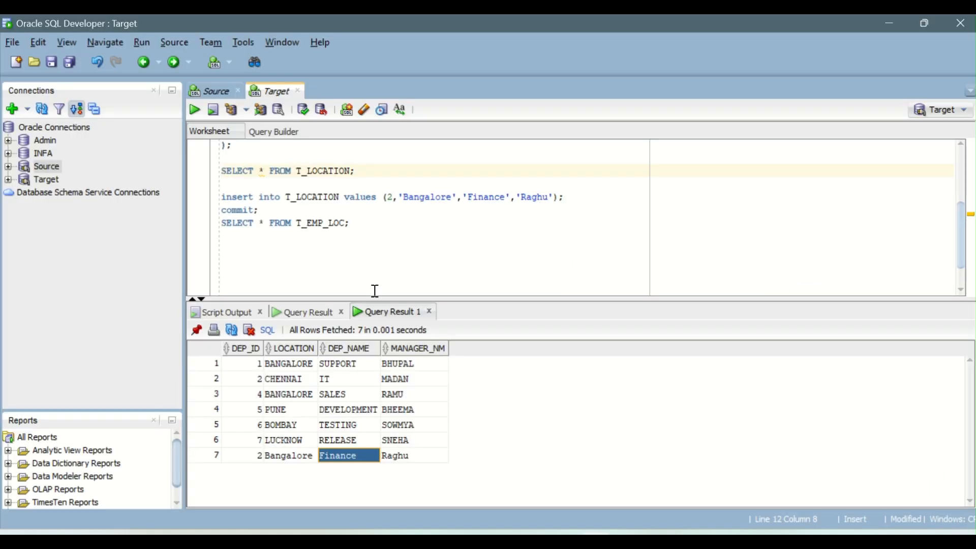
click(312, 221)
click(280, 212)
key(Return)
key(Down)
key(ctrl+Return)
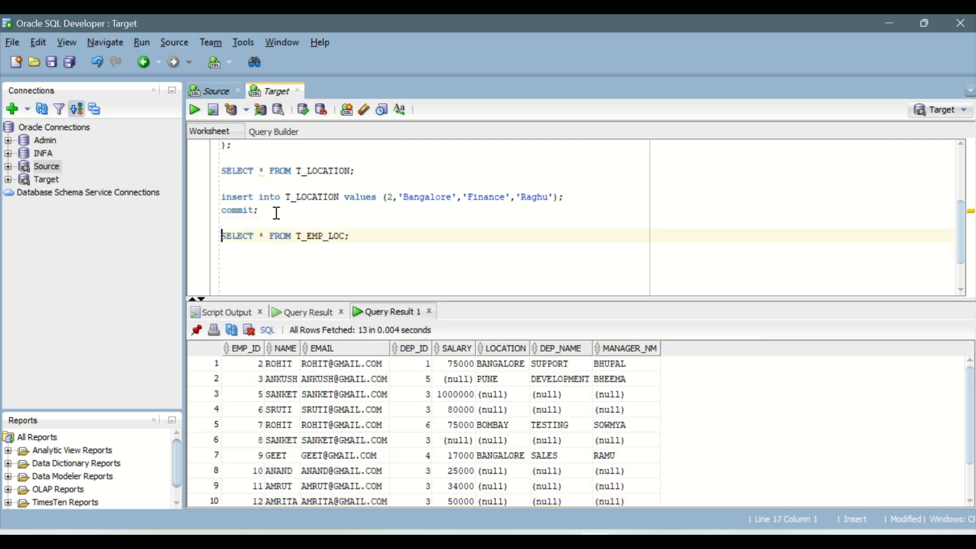
Enlarge the result grid and check the DEP_ID values of all T_EMP_LOC rows for any row with DEP_ID 2
scroll(442, 426, down, 1)
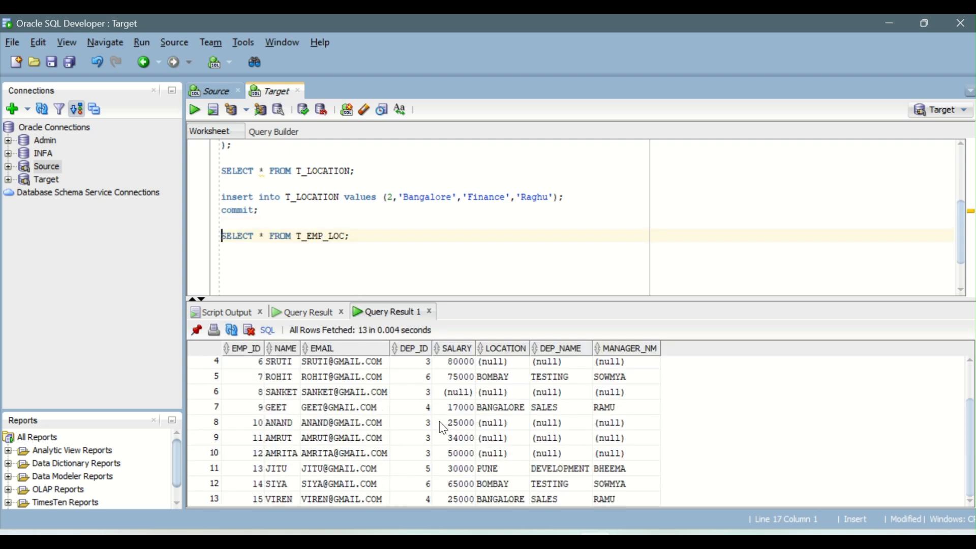
click(483, 502)
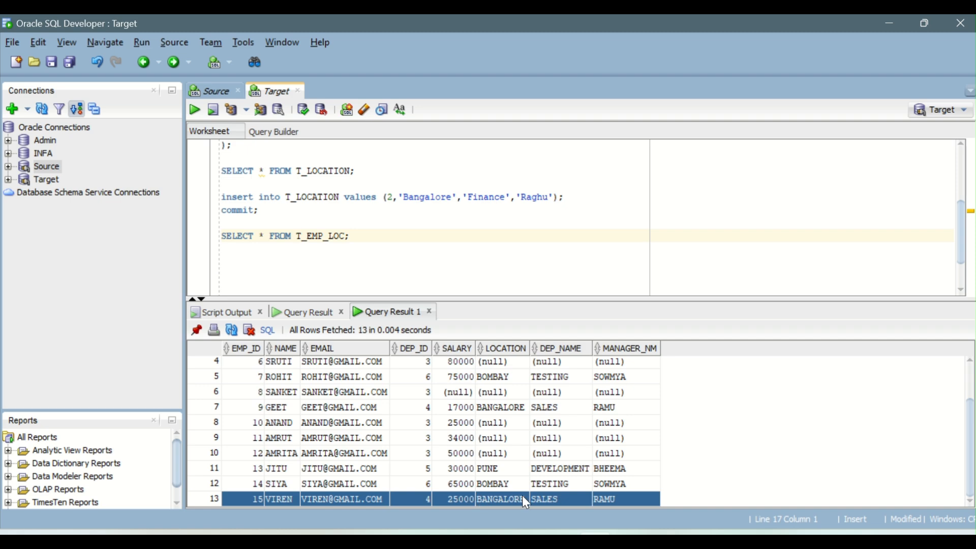
scroll(447, 469, up, 1)
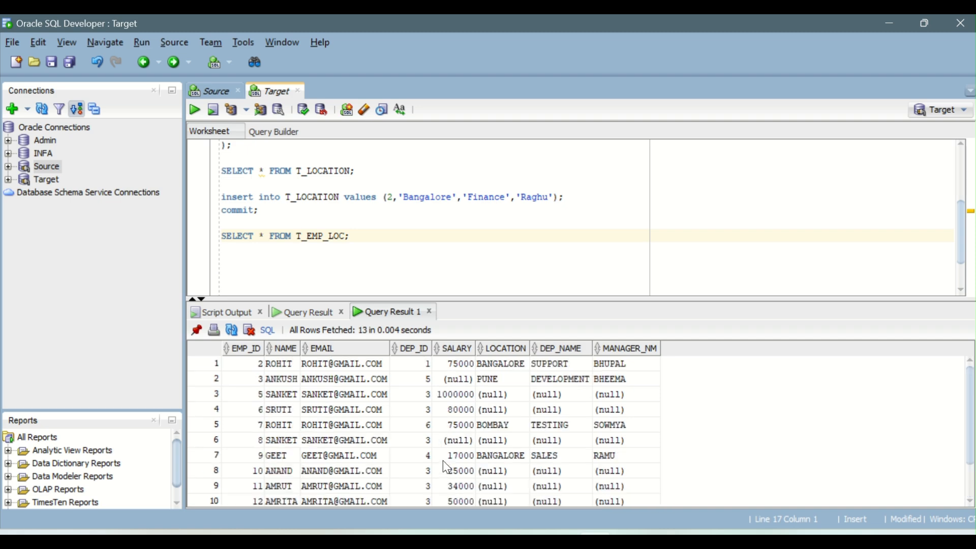
drag(413, 367, 410, 501)
scroll(412, 386, down, 1)
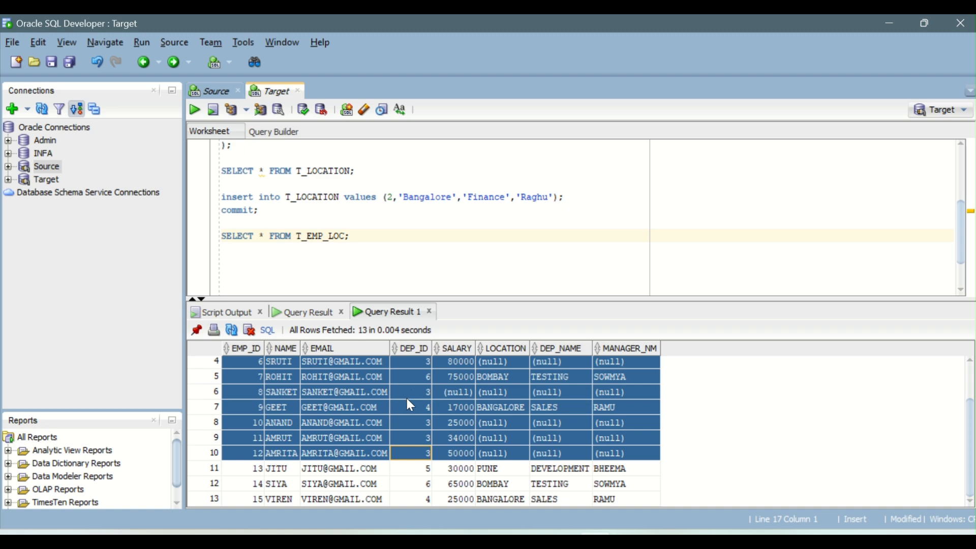
click(418, 497)
drag(489, 300, 489, 234)
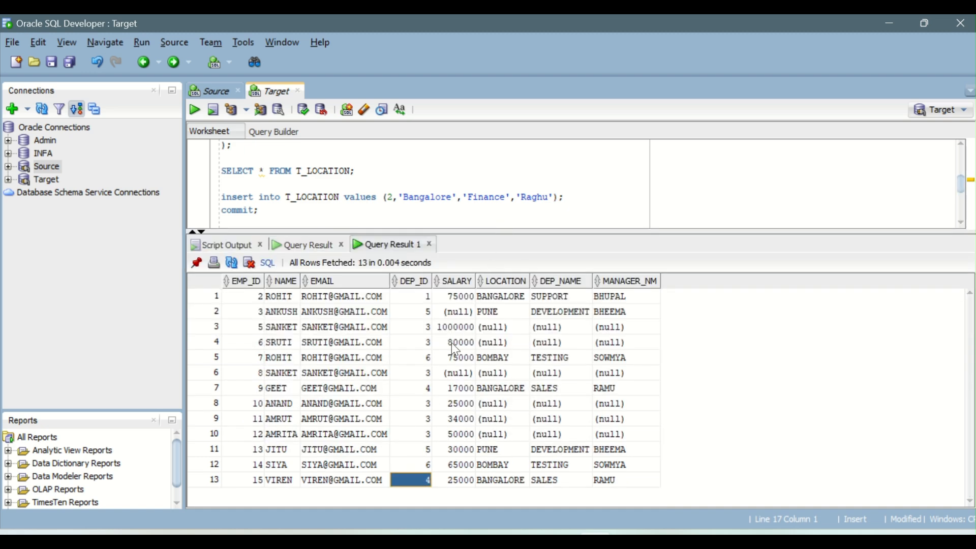
click(423, 296)
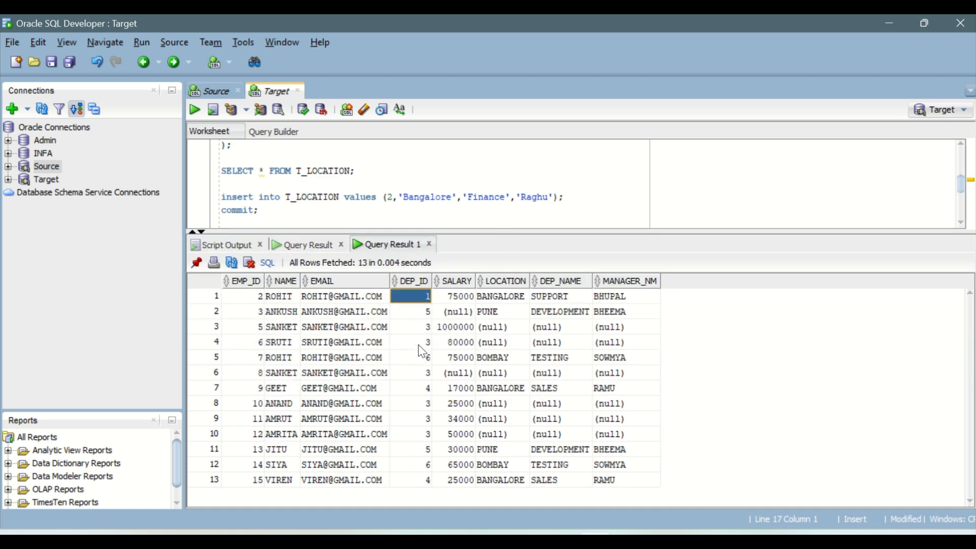
click(425, 389)
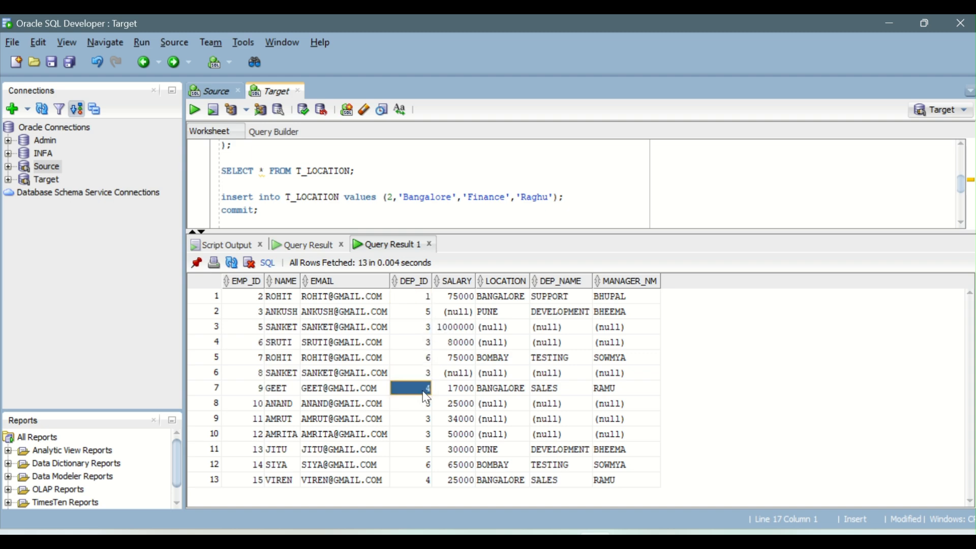
click(431, 312)
click(425, 464)
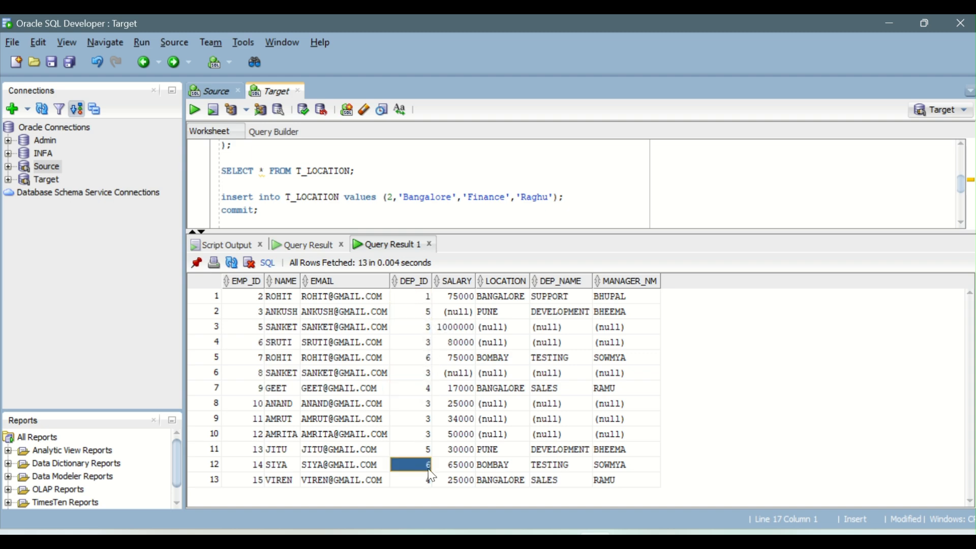
Switch back to Data Integration, close the job details and return to the m_Lookup_Conn_Trans mapping
key(alt+Tab)
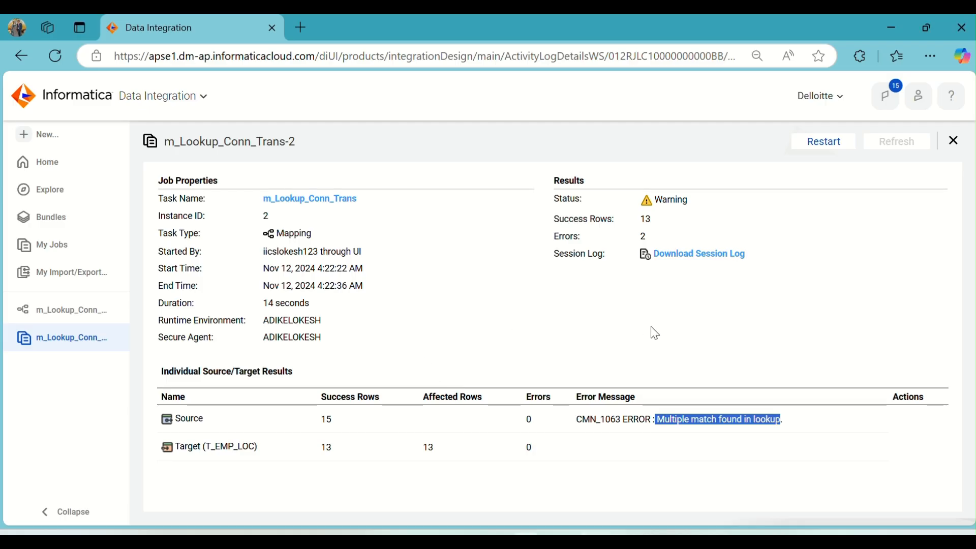
click(655, 333)
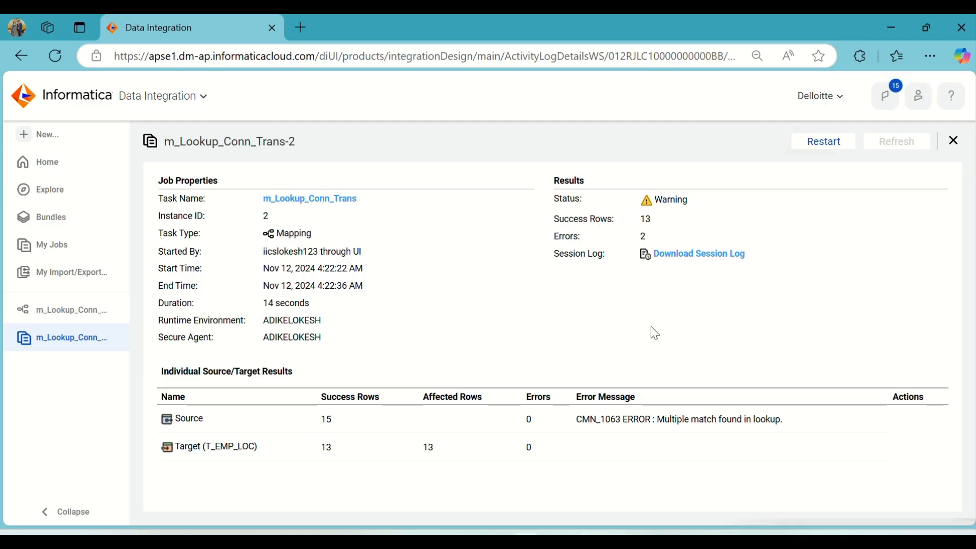
click(955, 146)
click(76, 311)
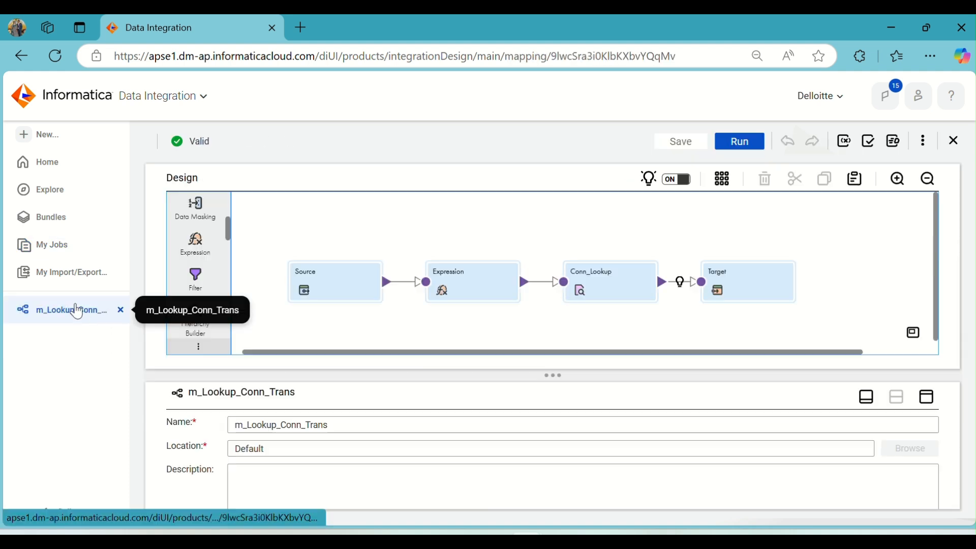
Set Multiple Matches to Return first row in Conn_Lookup's lookup object settings and save the mapping
click(584, 287)
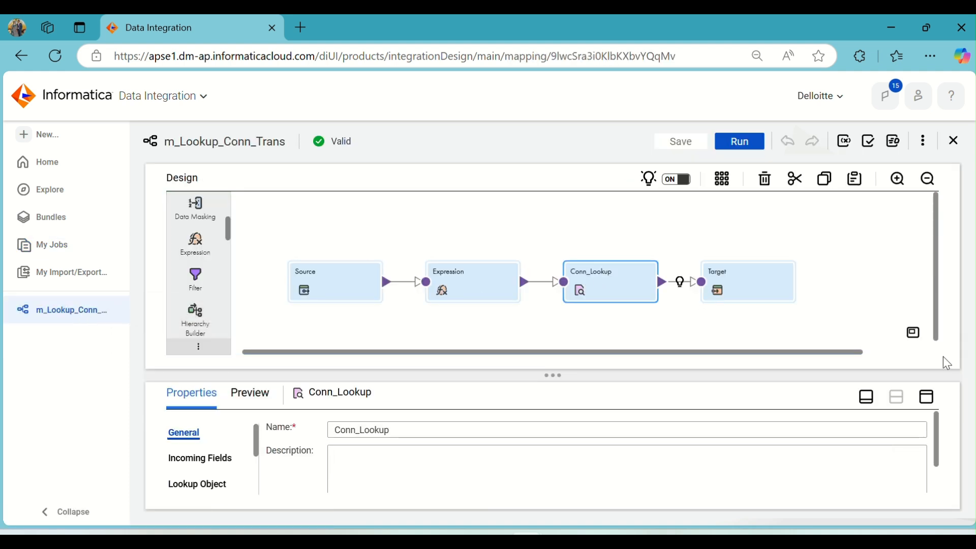
click(927, 399)
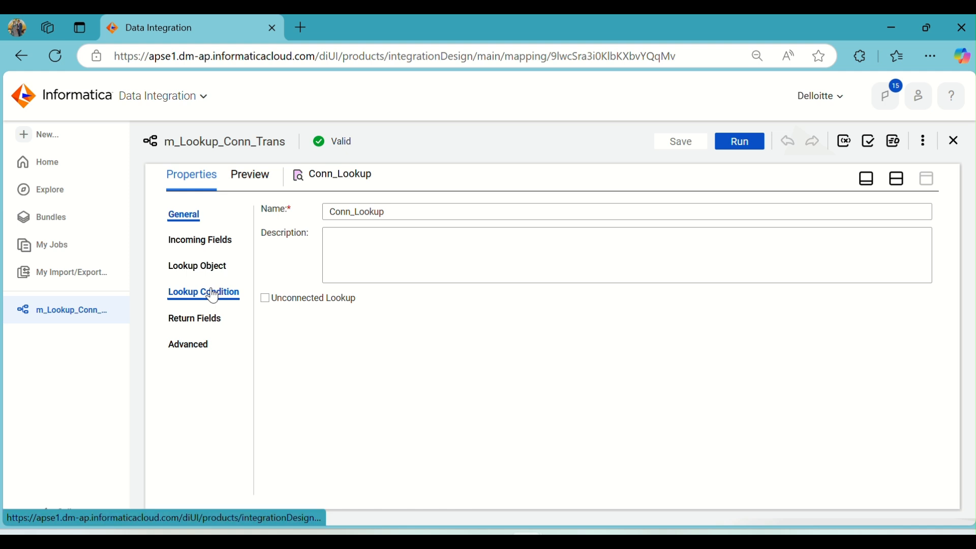
click(214, 293)
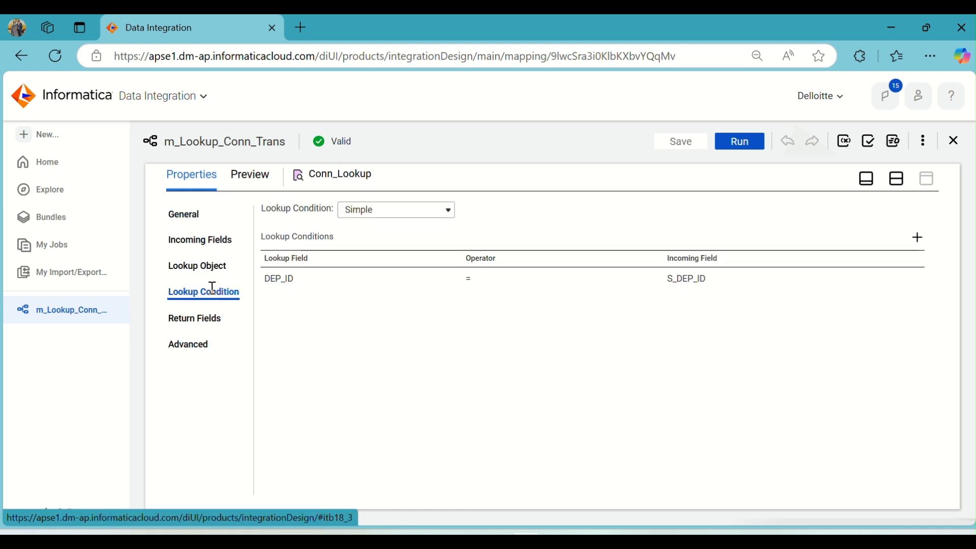
click(203, 266)
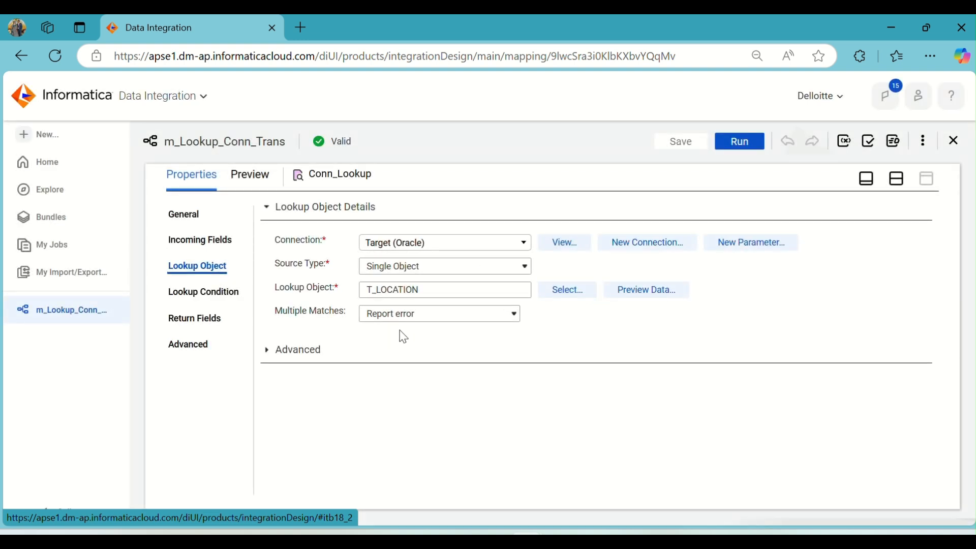
click(425, 323)
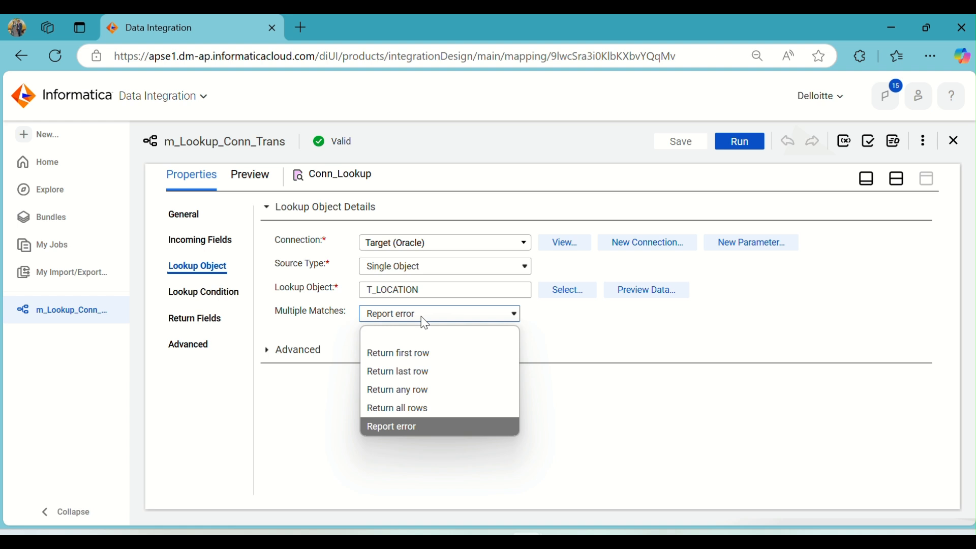
click(432, 353)
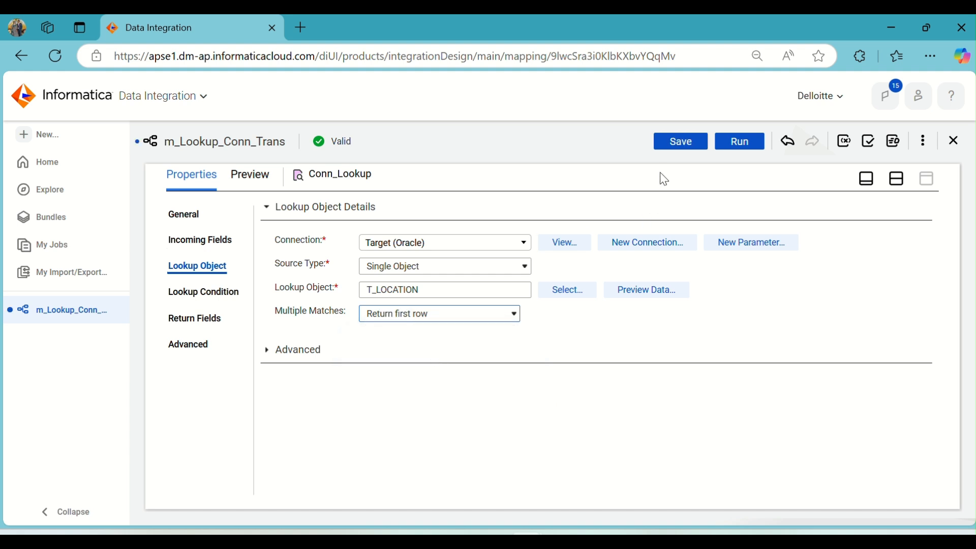
click(676, 147)
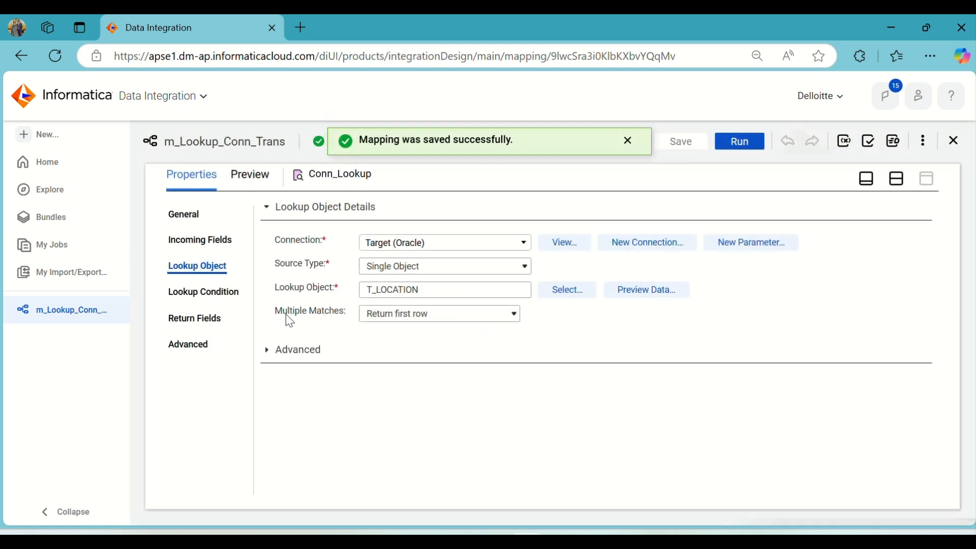
Review the Multiple Matches options of Conn_Lookup and keep Return first row selected
drag(278, 312, 342, 319)
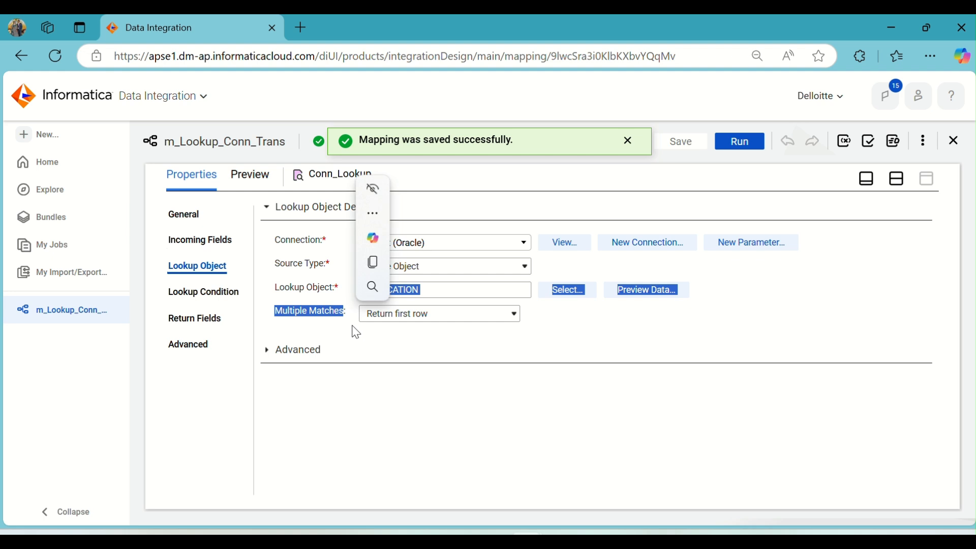
click(351, 323)
drag(353, 318, 273, 316)
click(303, 334)
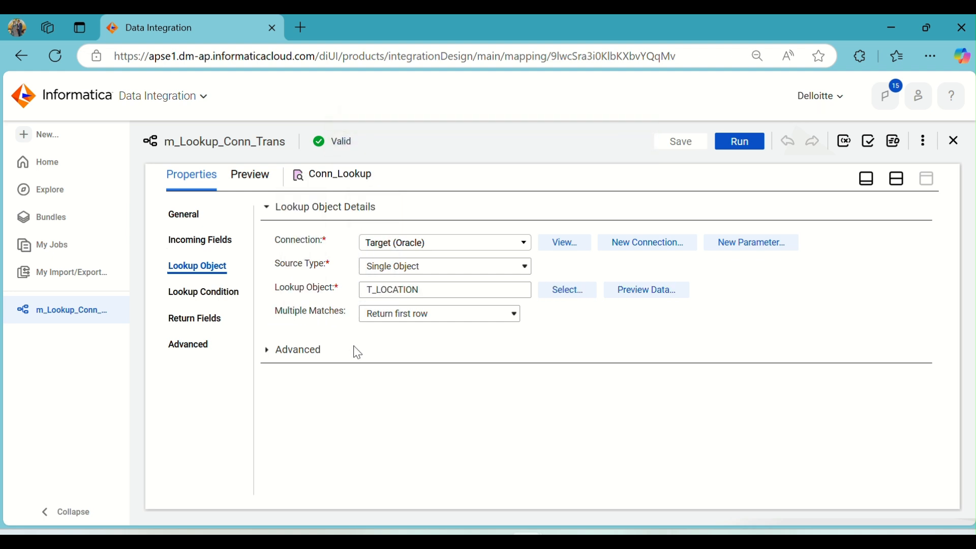
click(431, 314)
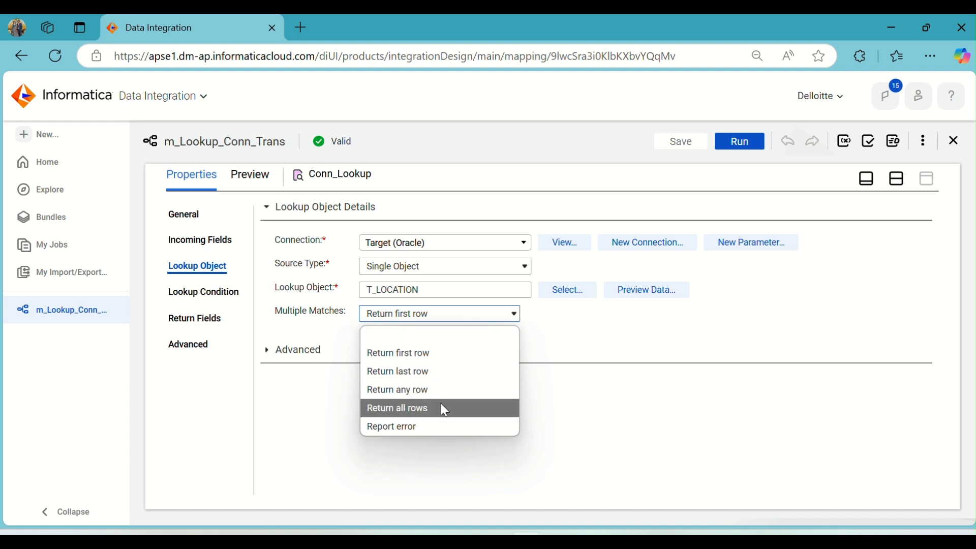
click(425, 355)
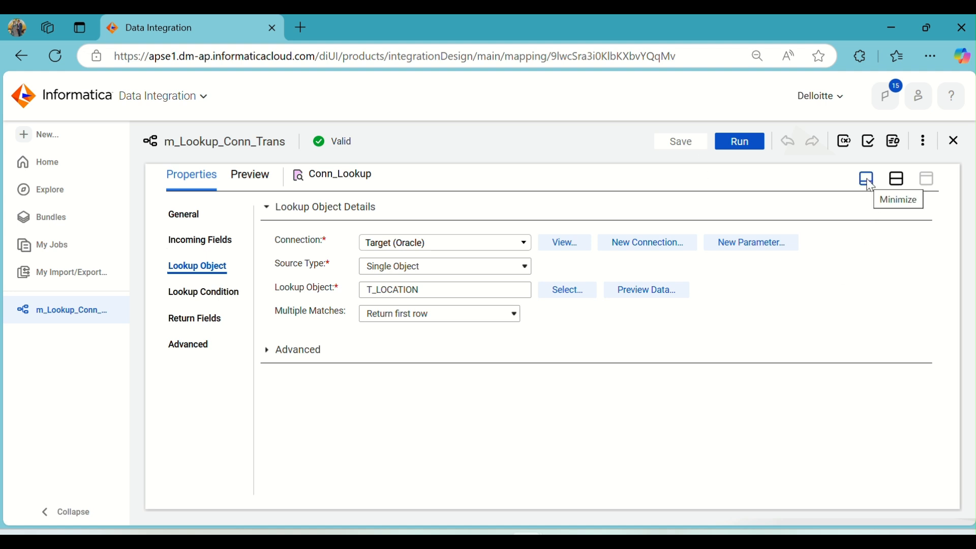
Run the m_Lookup_Conn_Trans mapping and refresh its new job's status in My Jobs until it finishes
click(746, 143)
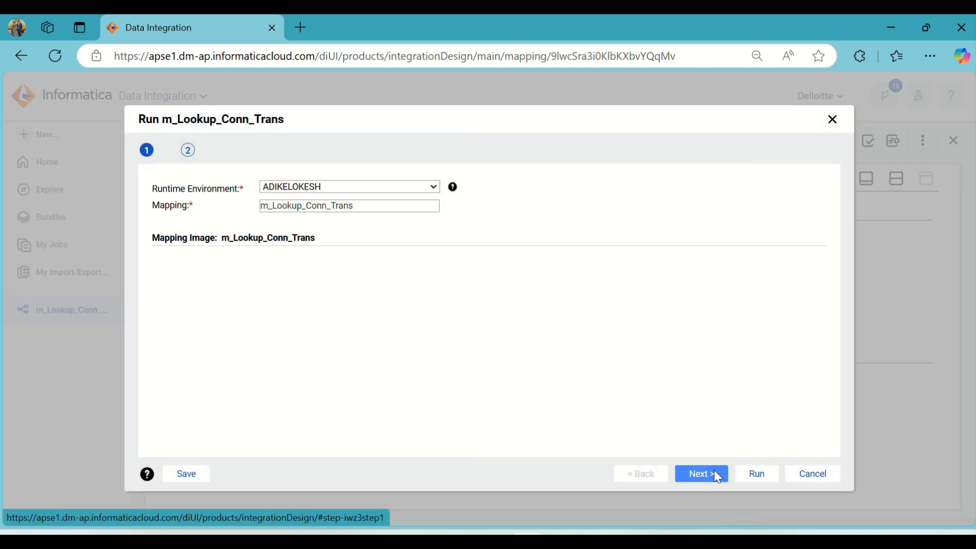
click(750, 478)
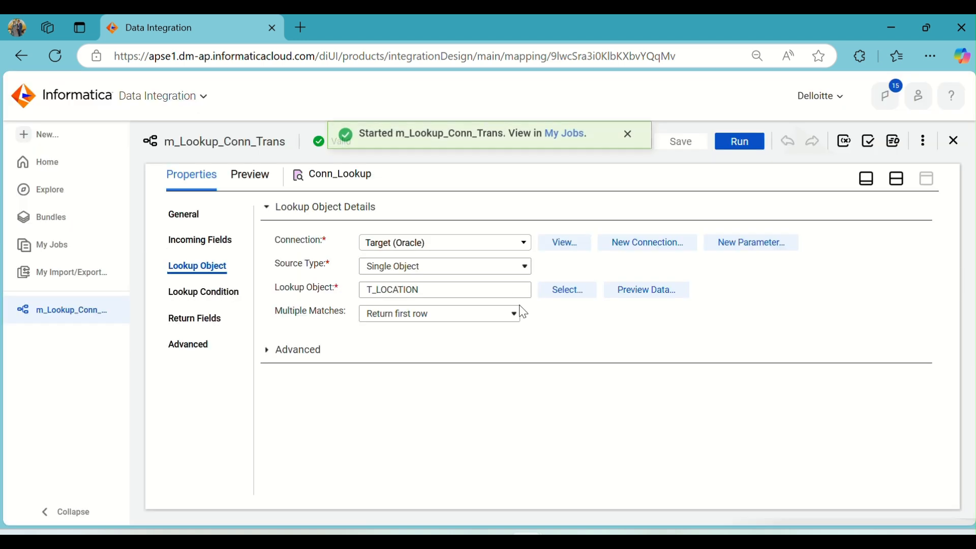
click(563, 143)
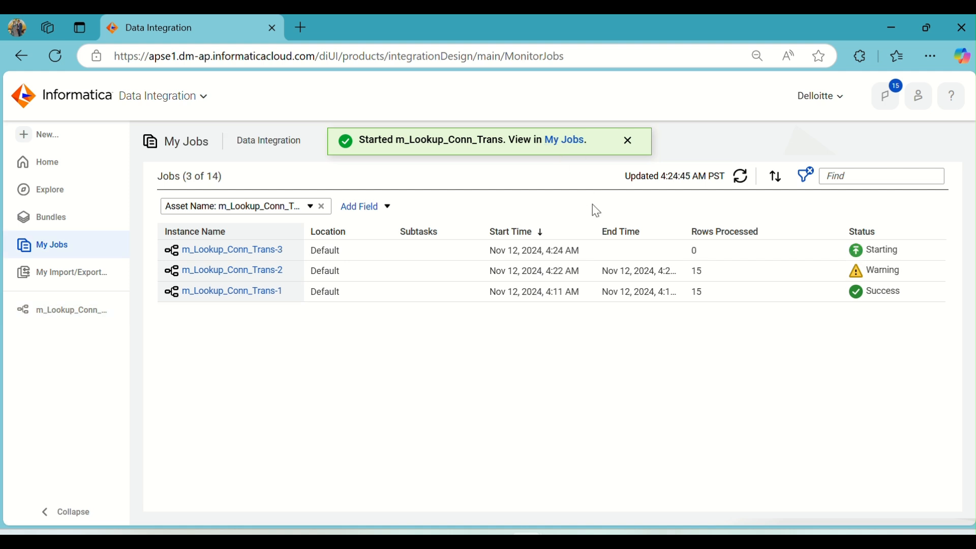
click(743, 179)
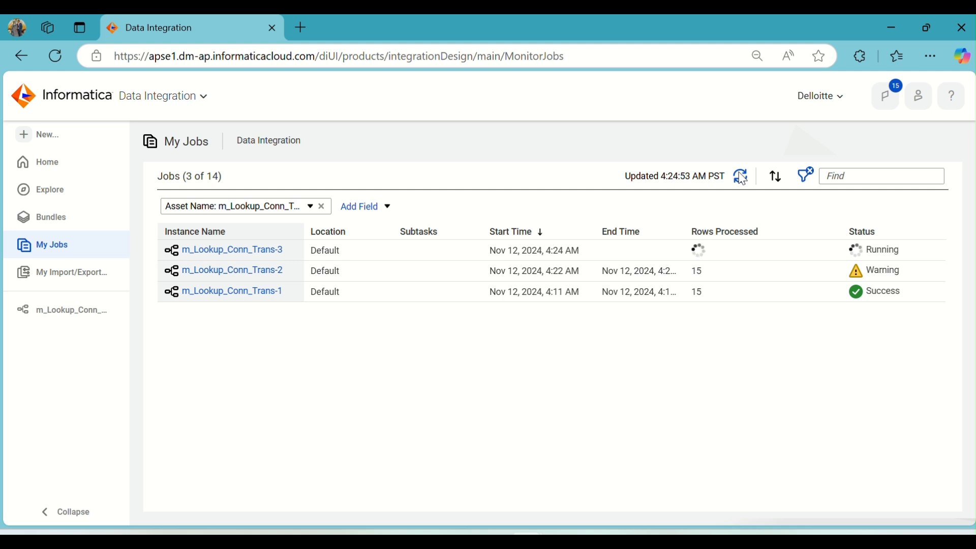
click(742, 178)
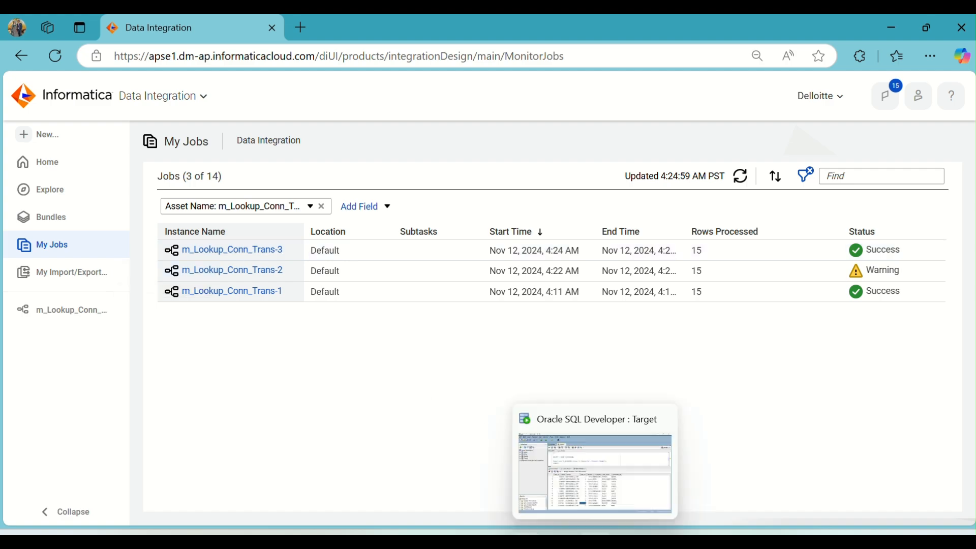
Switch to Oracle SQL Developer and rerun SELECT * FROM T_EMP_LOC in the Target worksheet
key(alt+Tab)
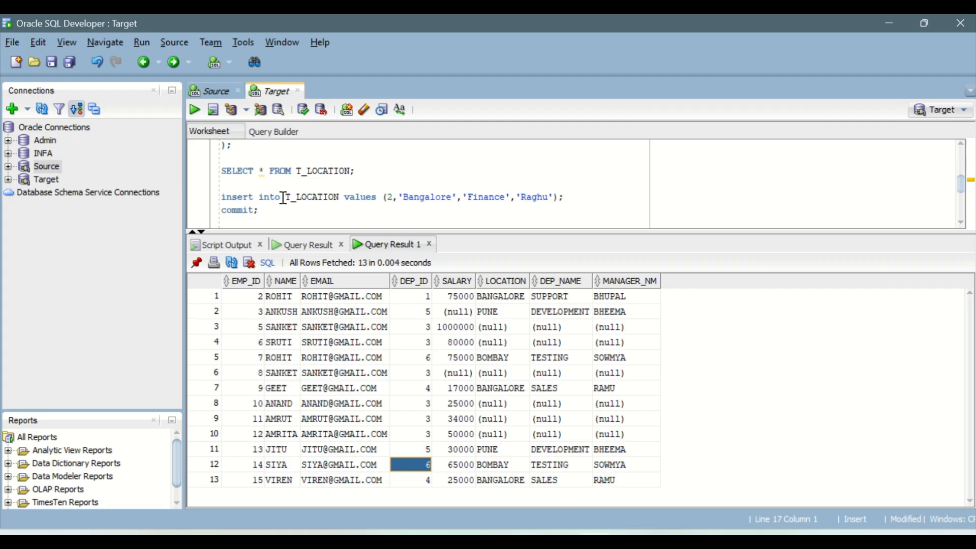
scroll(282, 183, down, 1)
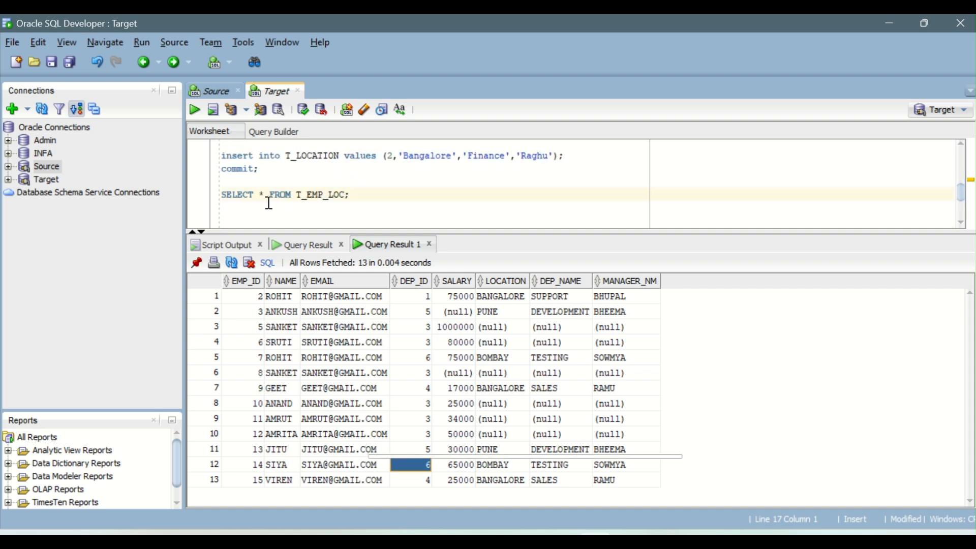
click(283, 194)
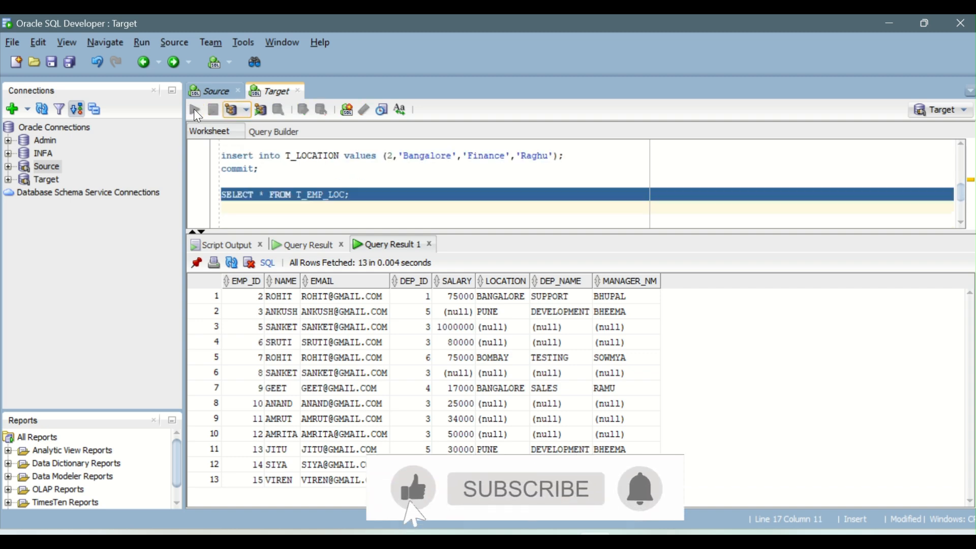
click(194, 109)
scroll(474, 365, down, 1)
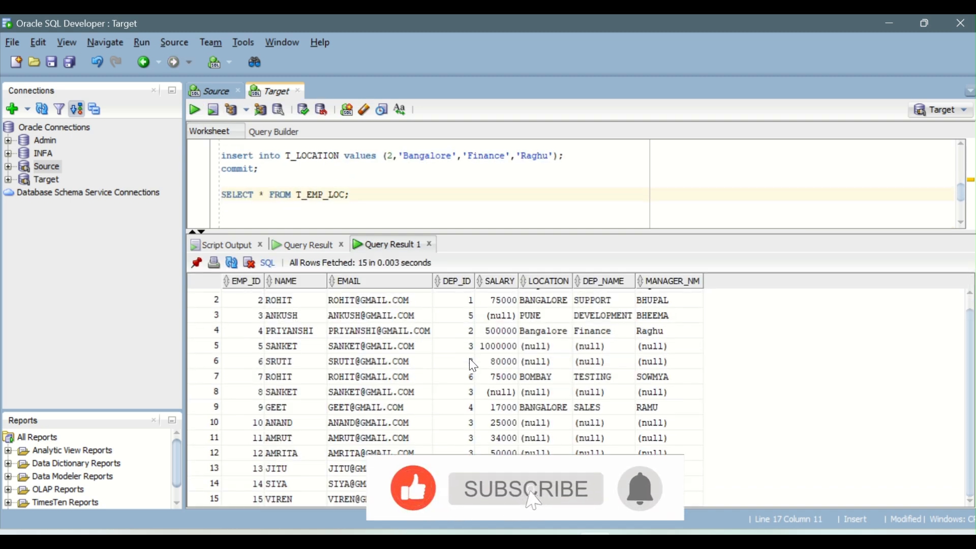
Enlarge the result grid and check the department and manager returned for the first row with DEP_ID 2
drag(488, 233, 490, 201)
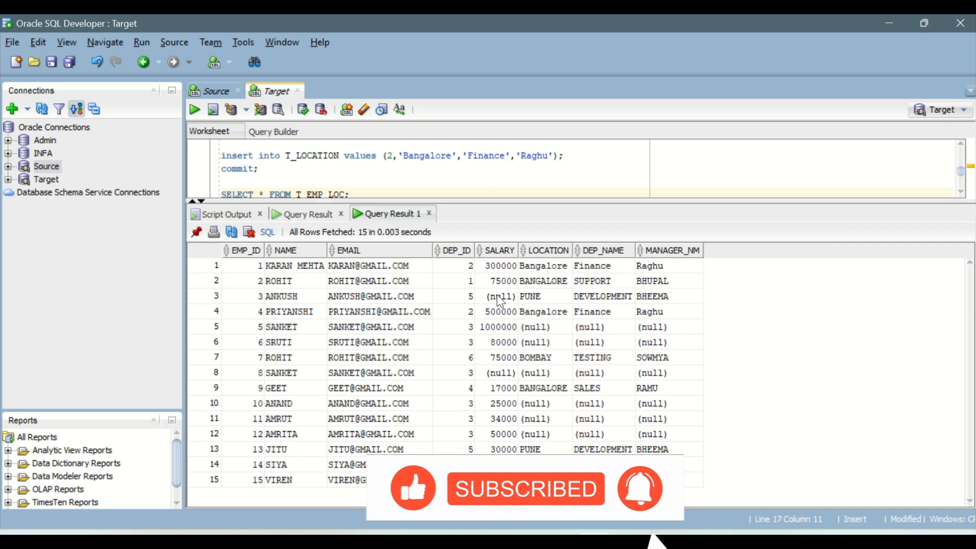
click(461, 267)
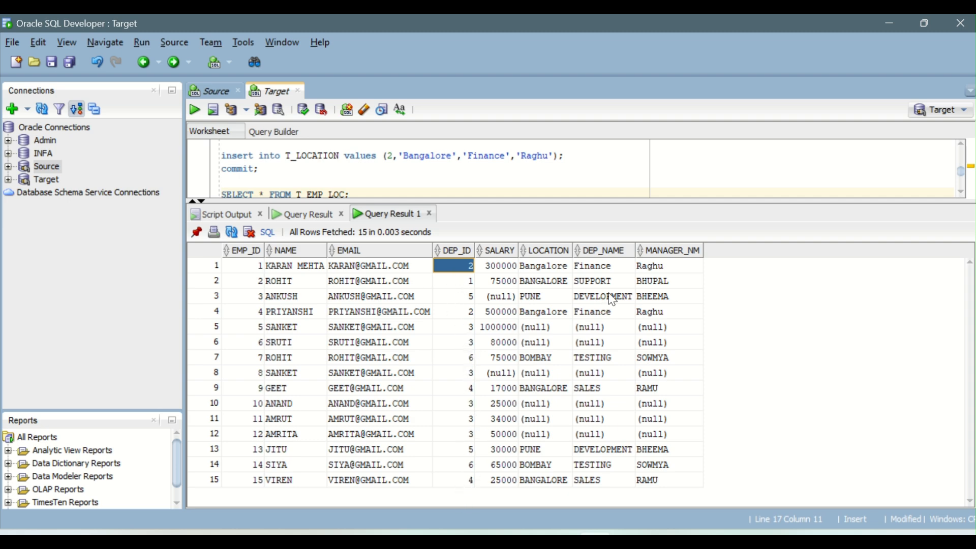
drag(601, 268, 654, 265)
Switch to Data Integration, reopen m_Lookup_Conn_Trans and check the Multiple Matches setting of Conn_Lookup
mouse_move(527, 531)
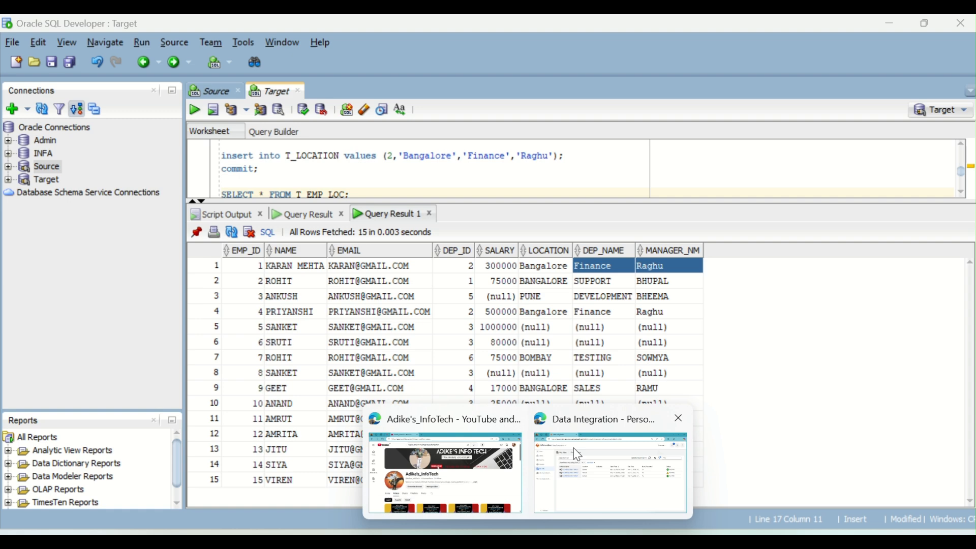
click(574, 467)
click(59, 311)
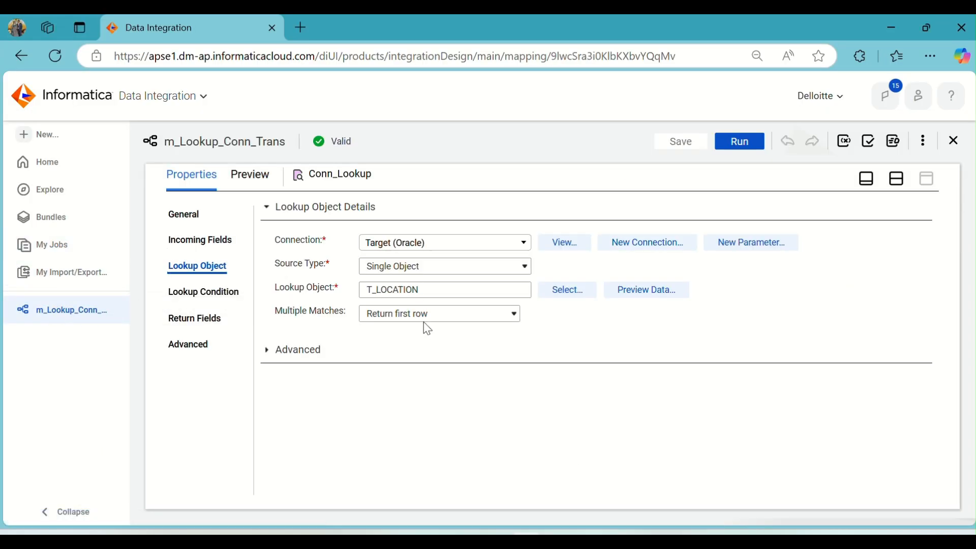
Return to Oracle SQL Developer, give the worksheet more room and close the old Query Result with the KEY_PORT column
key(alt+Tab)
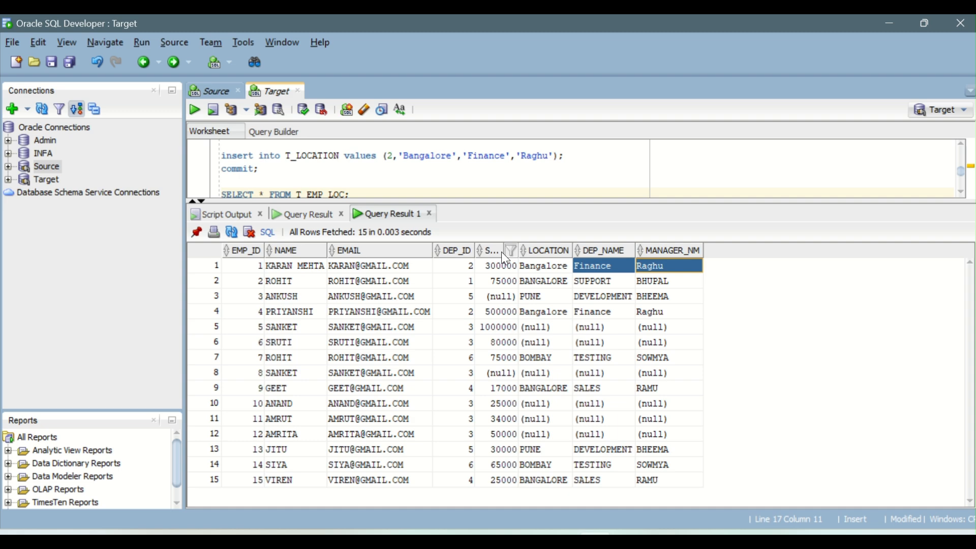
drag(486, 202, 487, 280)
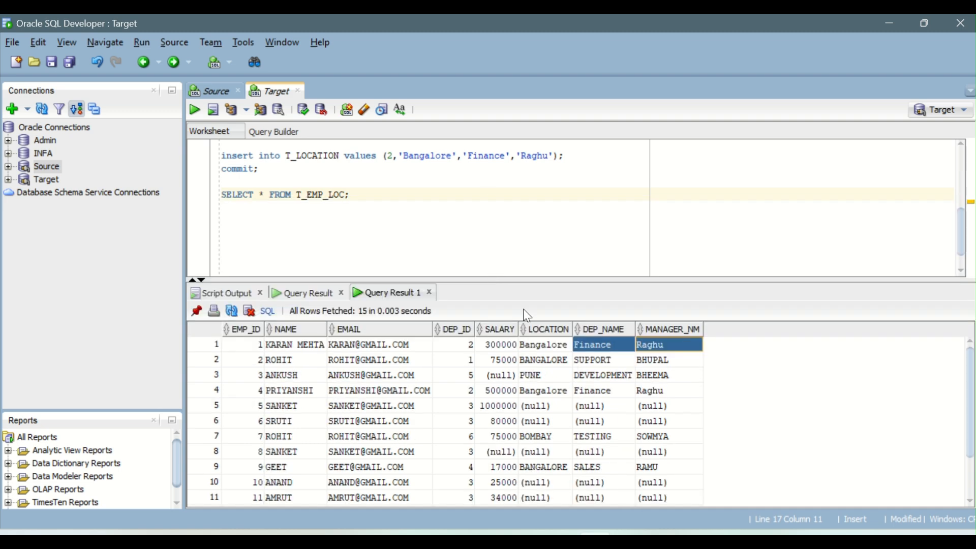
click(460, 343)
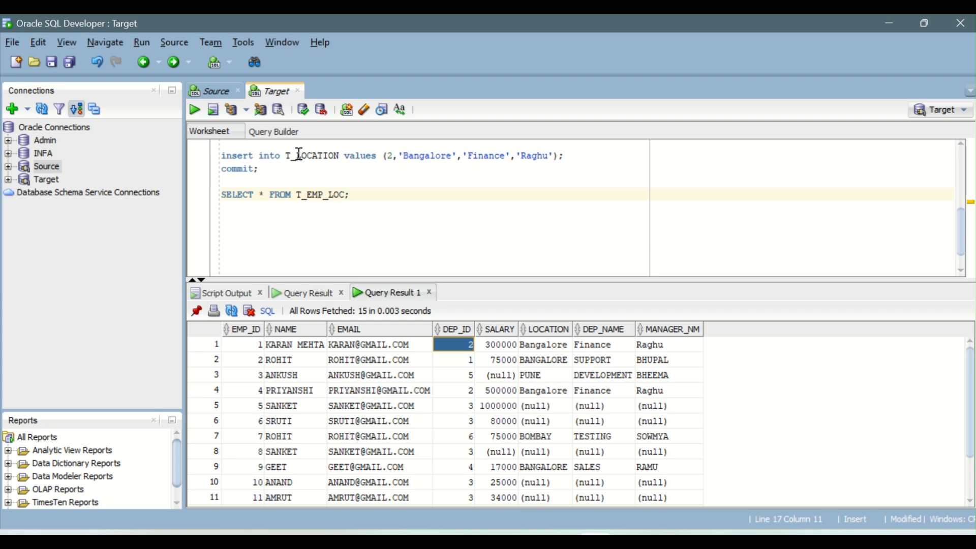
click(308, 293)
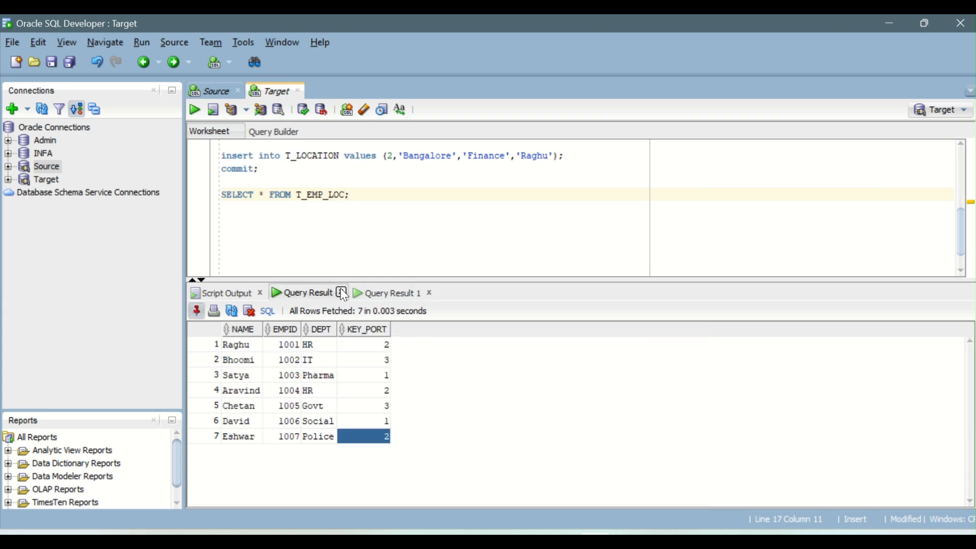
click(342, 293)
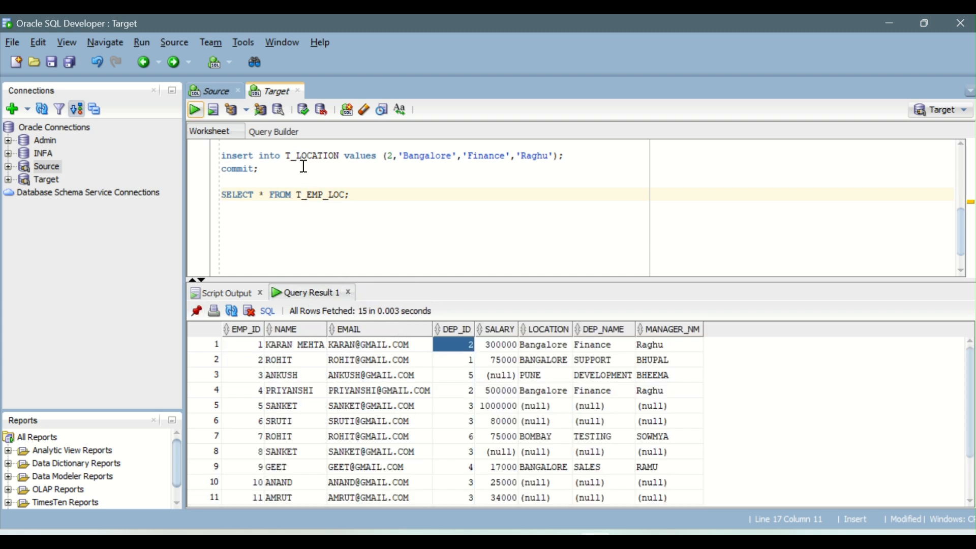
Pin the T_EMP_LOC result and run SELECT * FROM T_LOCATION into a separate result
scroll(304, 156, up, 2)
click(292, 207)
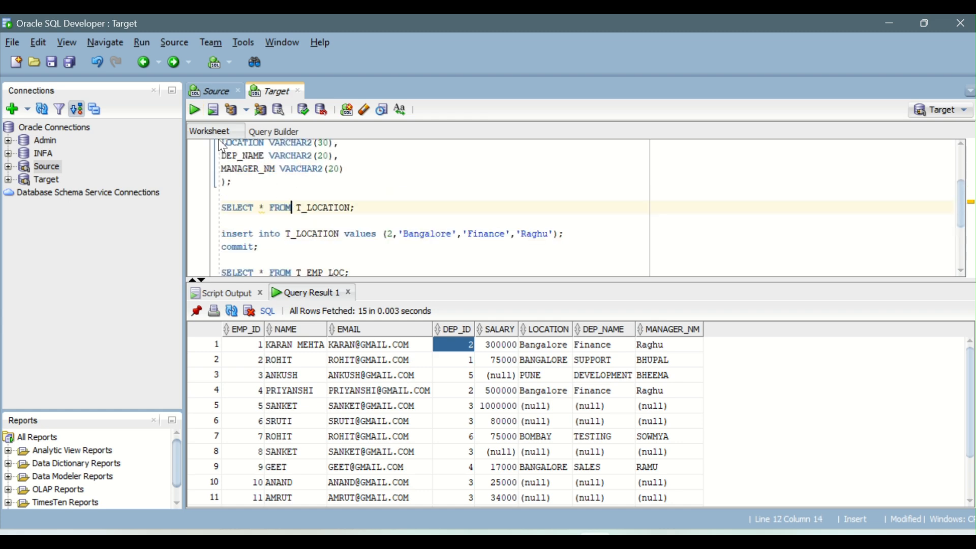
click(197, 310)
click(249, 206)
click(196, 110)
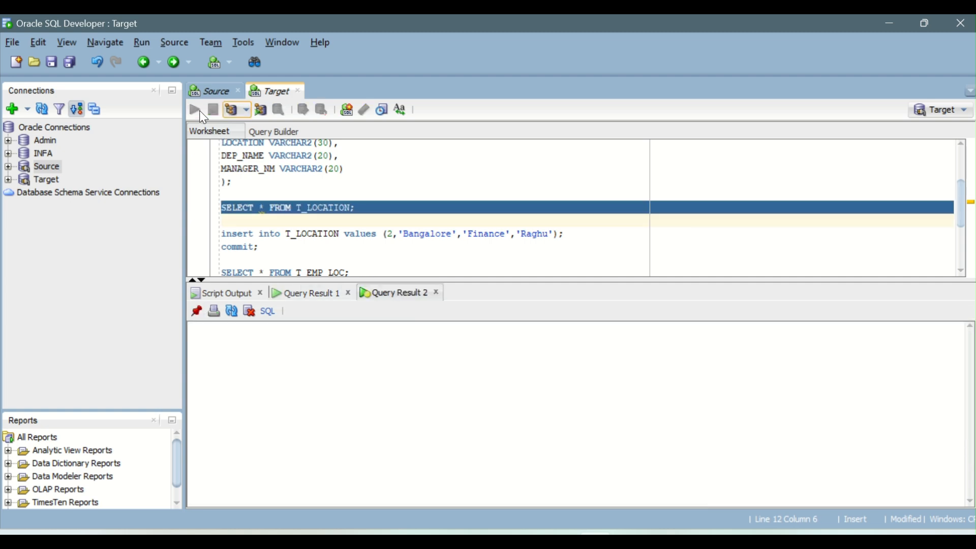
Compare the two DEP_ID 2 rows of T_LOCATION with the DEP_ID 2 values in the T_EMP_LOC result
drag(258, 366, 364, 364)
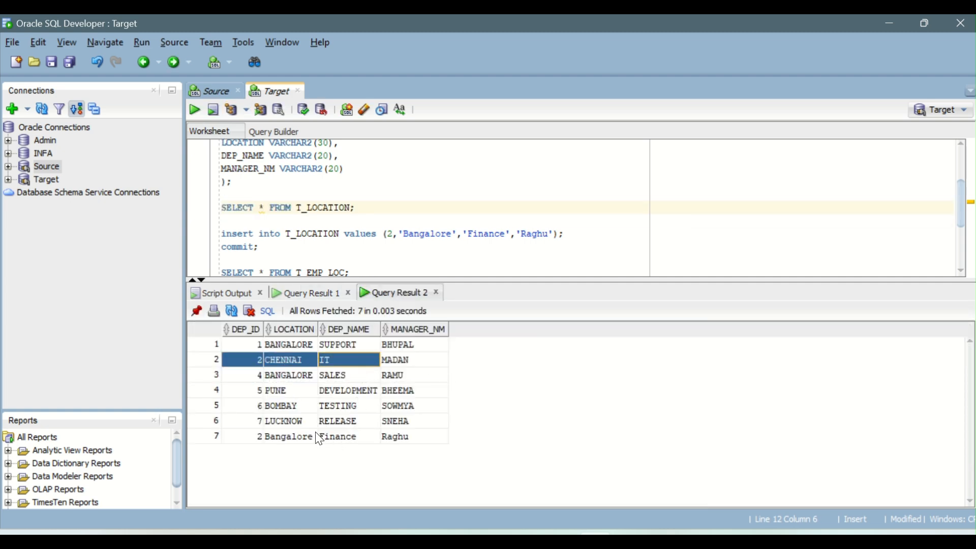
drag(257, 438, 354, 446)
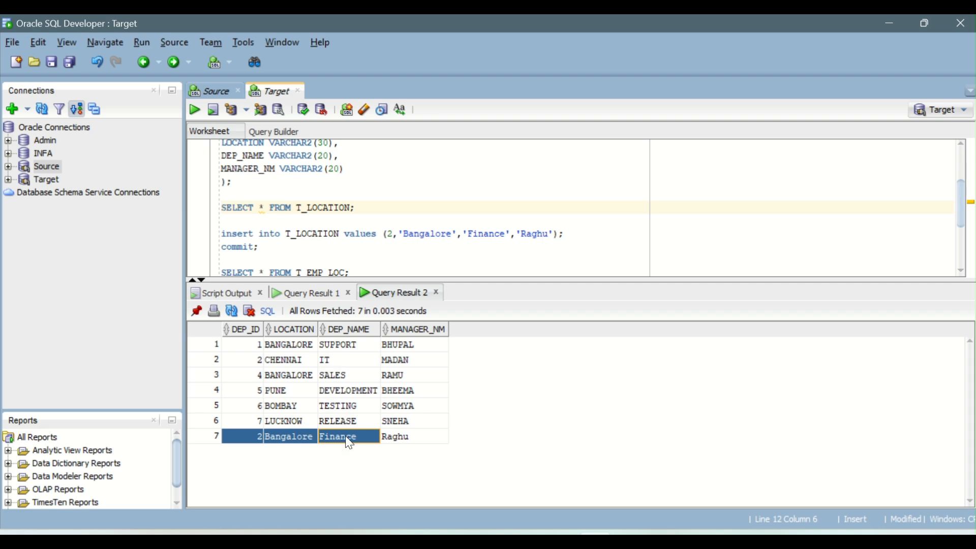
key(alt+Tab)
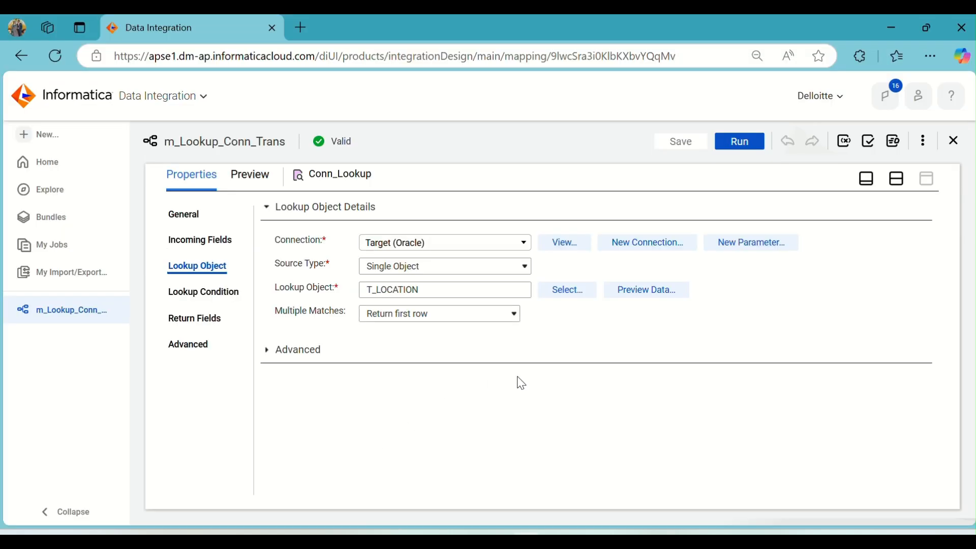
key(alt+Tab)
click(310, 297)
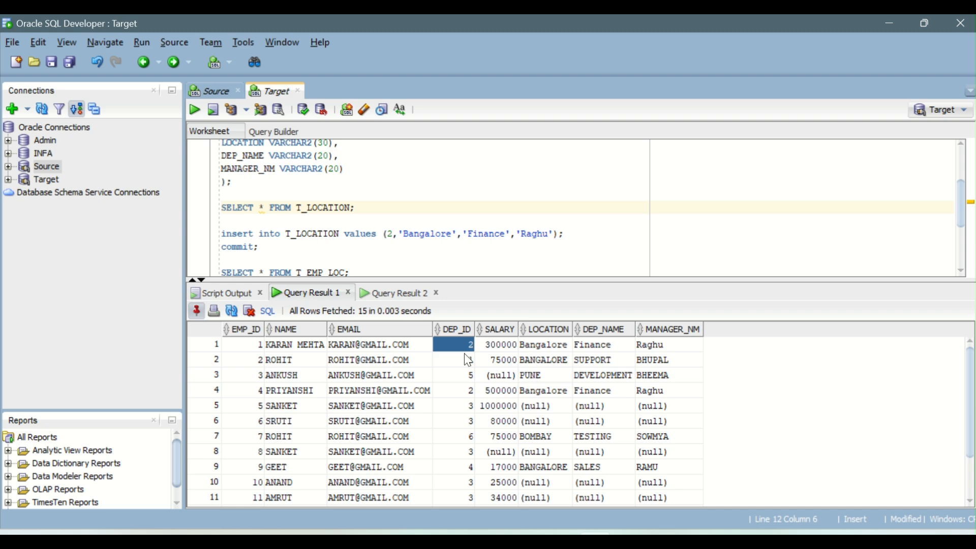
click(587, 344)
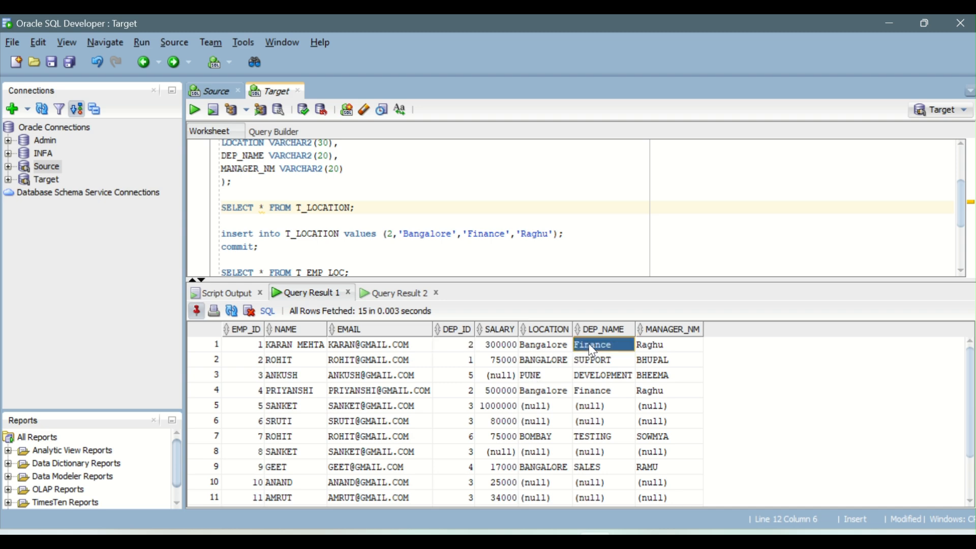
click(465, 345)
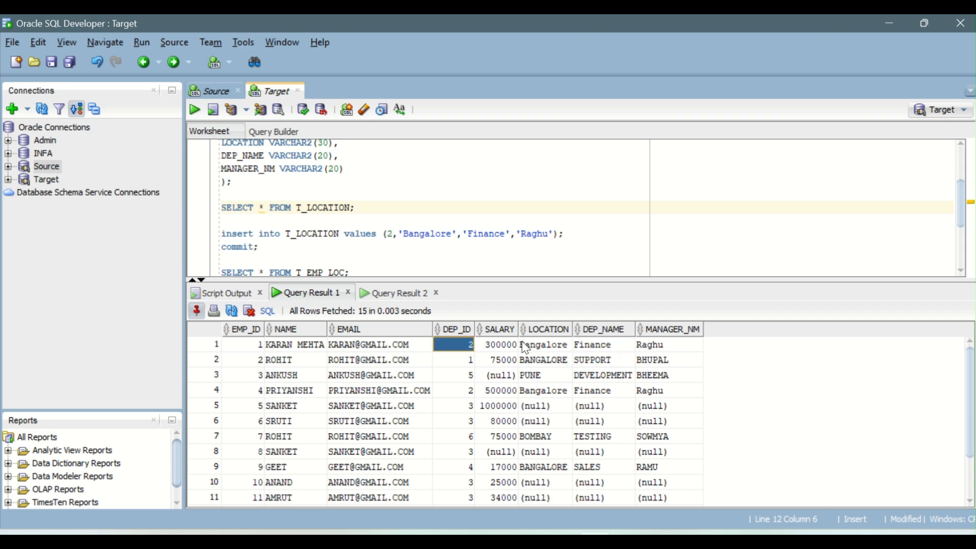
scroll(254, 218, down, 1)
Switch to Data Integration, set Conn_Lookup's Multiple Matches to Return last row and save the mapping
key(alt+Tab)
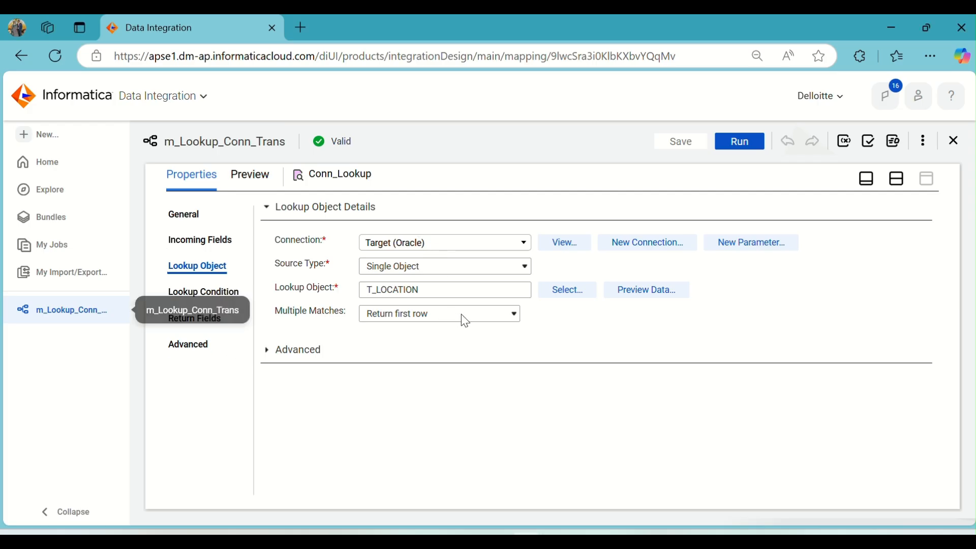
click(465, 318)
click(440, 370)
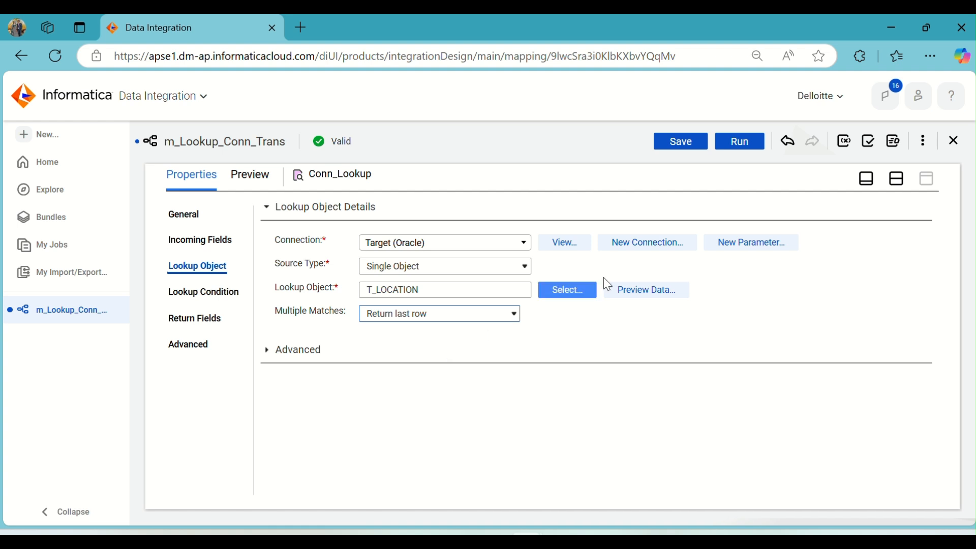
click(664, 141)
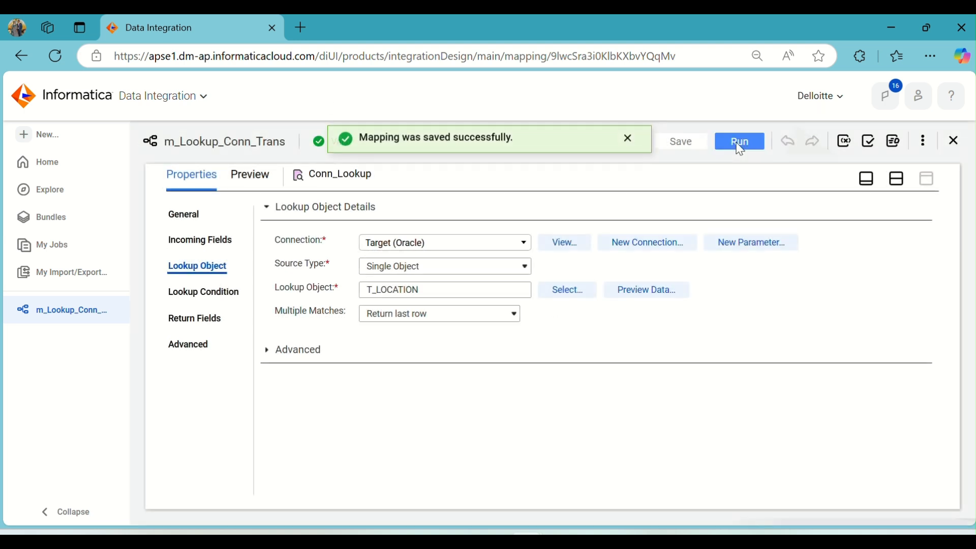
Run m_Lookup_Conn_Trans with the Return last row setting and refresh the job list to follow its status
click(740, 142)
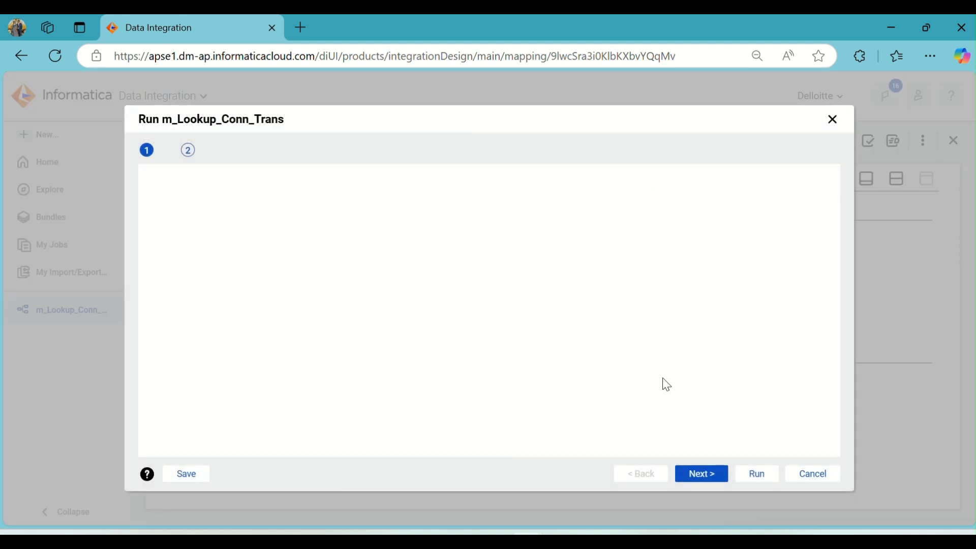
click(767, 477)
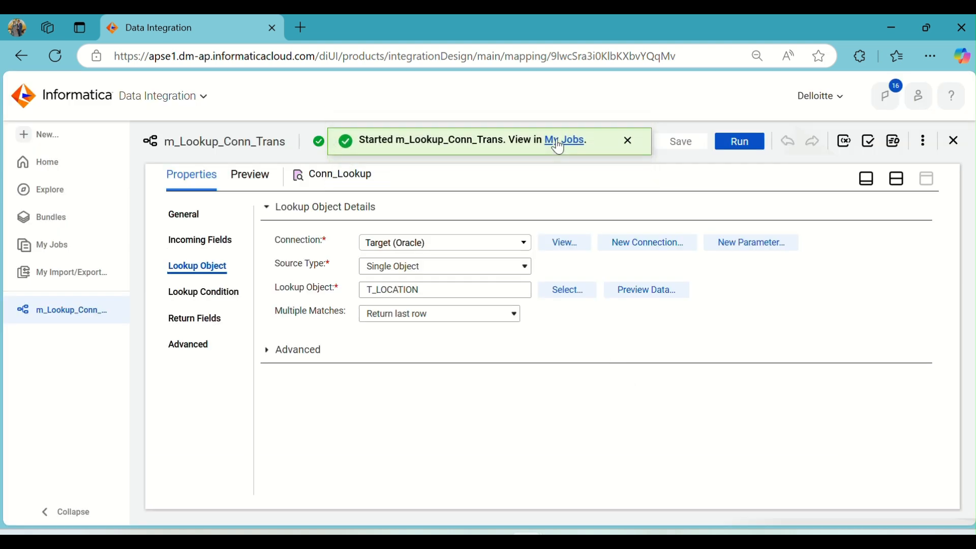
click(560, 147)
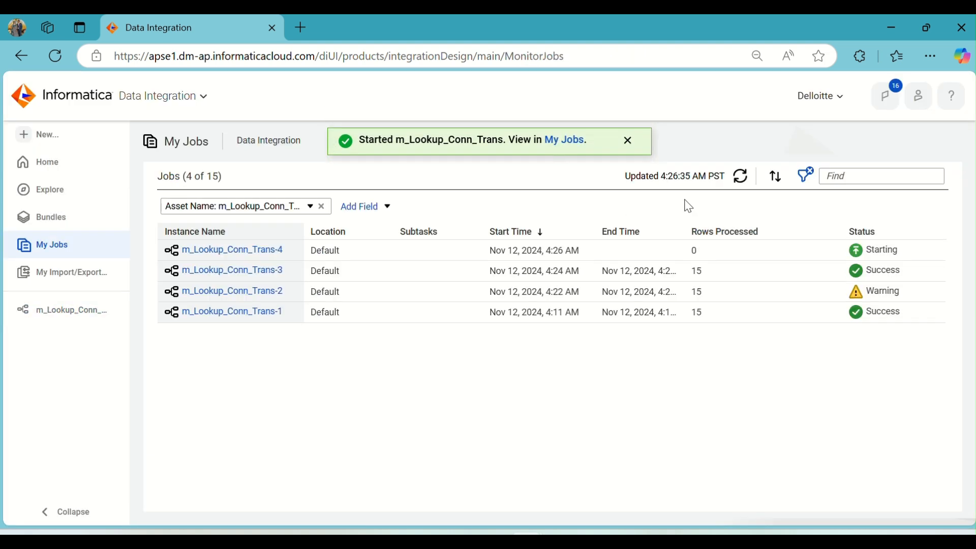
click(744, 181)
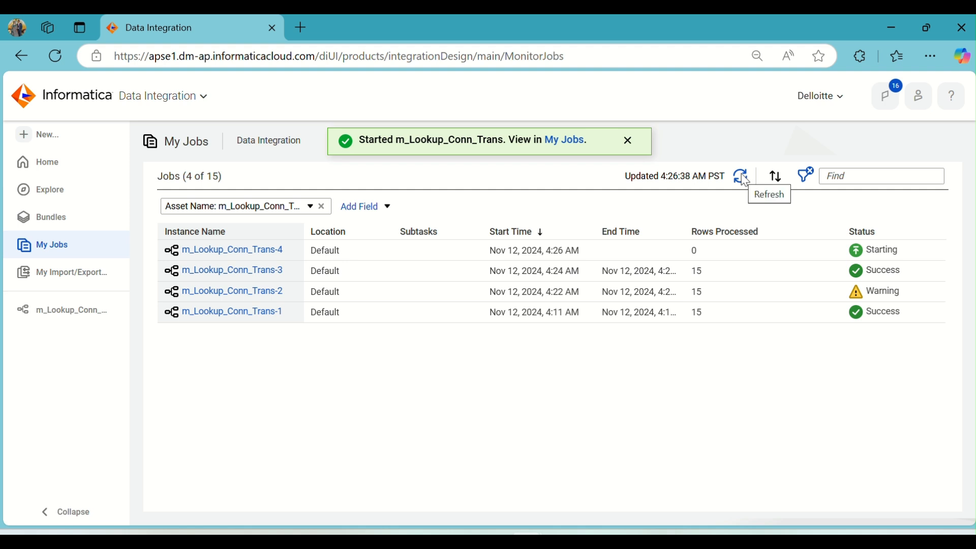
click(744, 181)
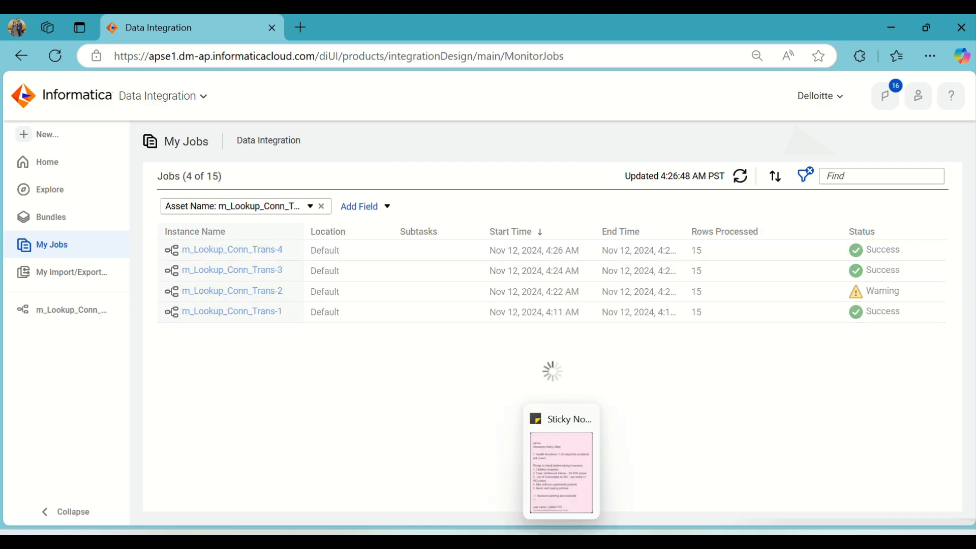
Switch to SQL Developer, rerun SELECT * FROM T_EMP_LOC and check the location and department values of the DEP_ID 2 rows
click(595, 540)
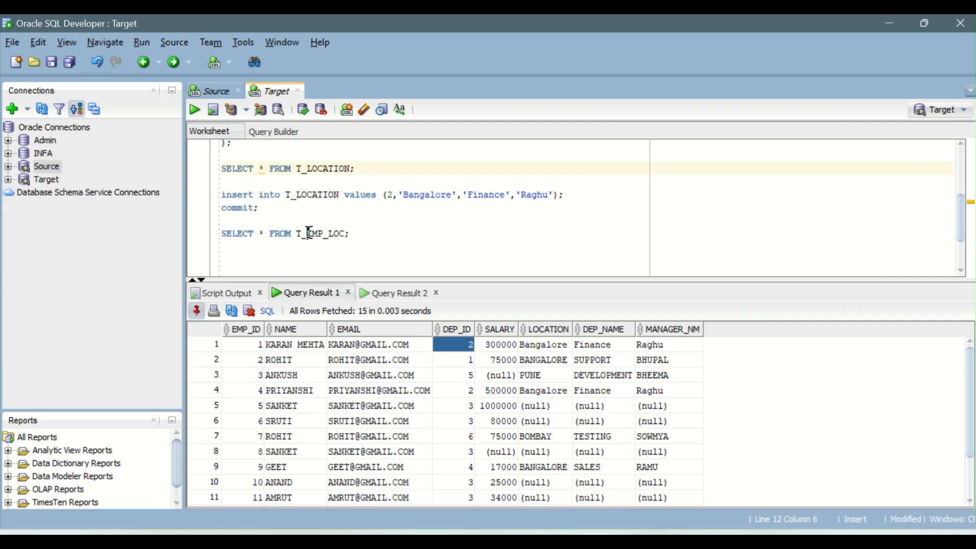
click(193, 112)
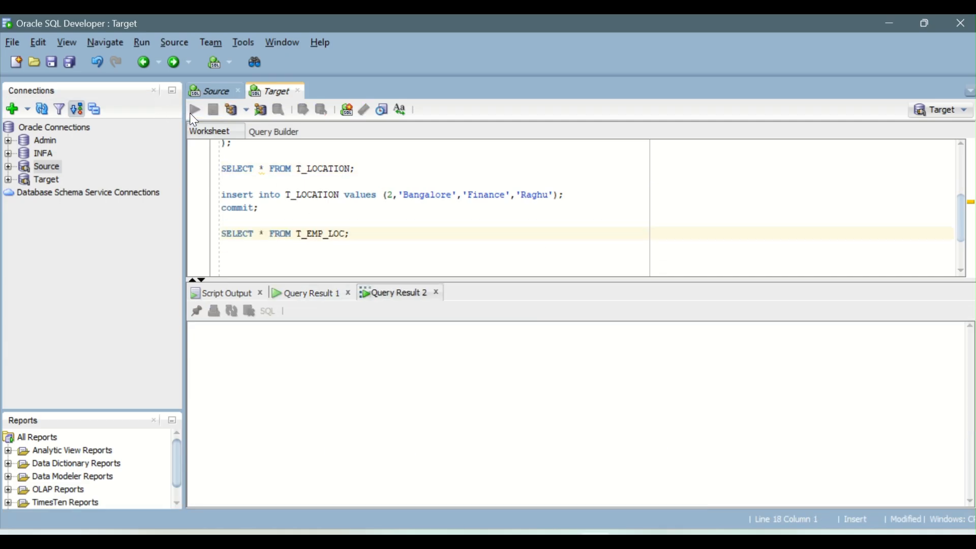
drag(462, 344, 612, 352)
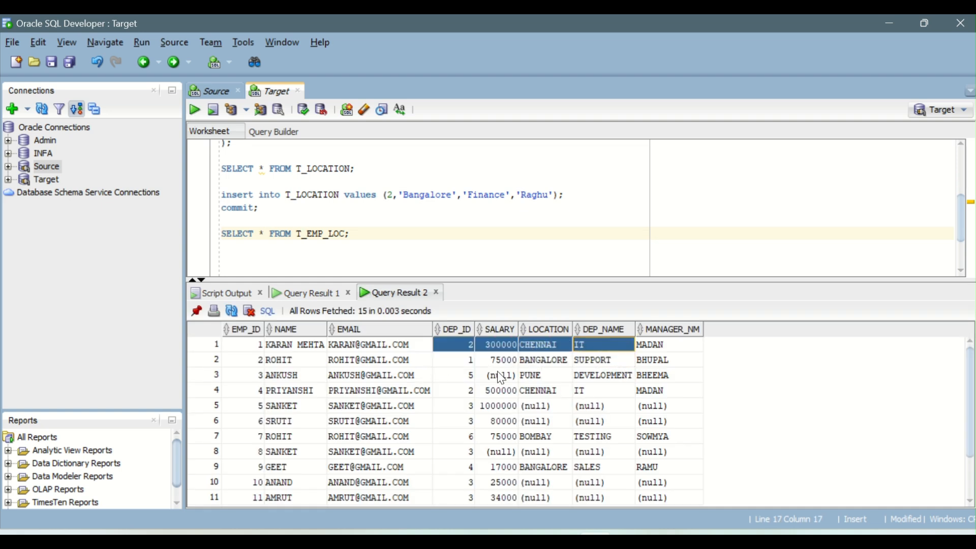
drag(470, 391, 584, 392)
scroll(582, 409, down, 2)
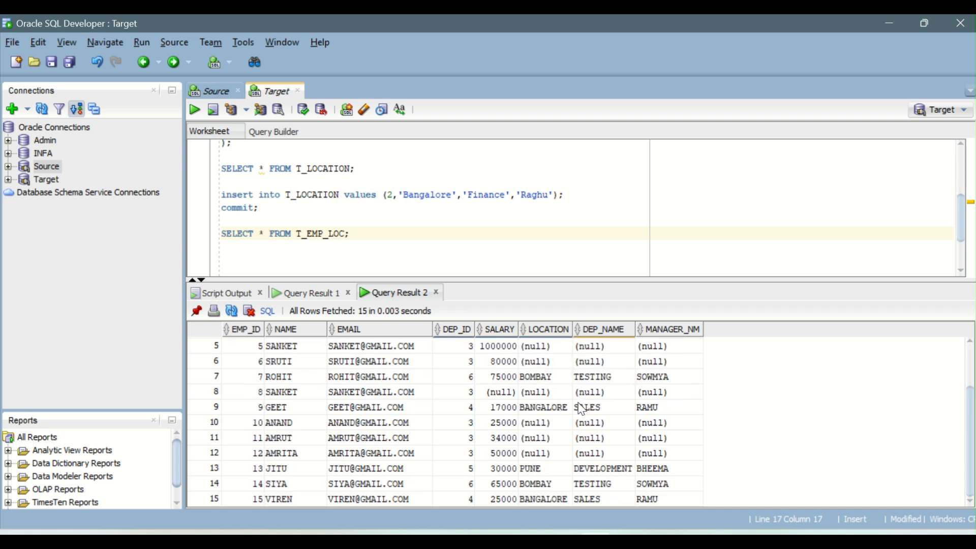
scroll(582, 409, up, 2)
scroll(579, 408, down, 2)
scroll(577, 407, up, 2)
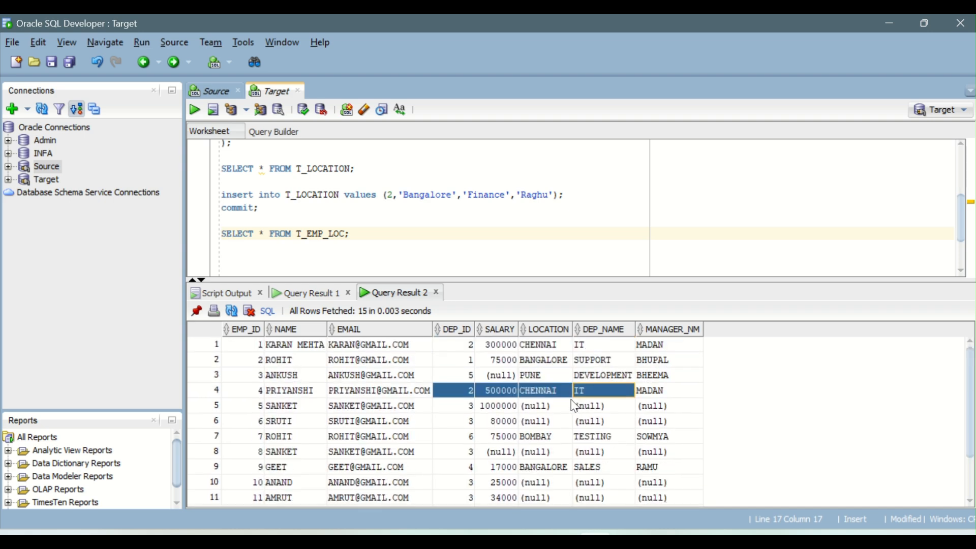
Switch back to Data Integration, set Conn_Lookup's Multiple Matches to Return all rows and save the mapping
key(alt+Tab)
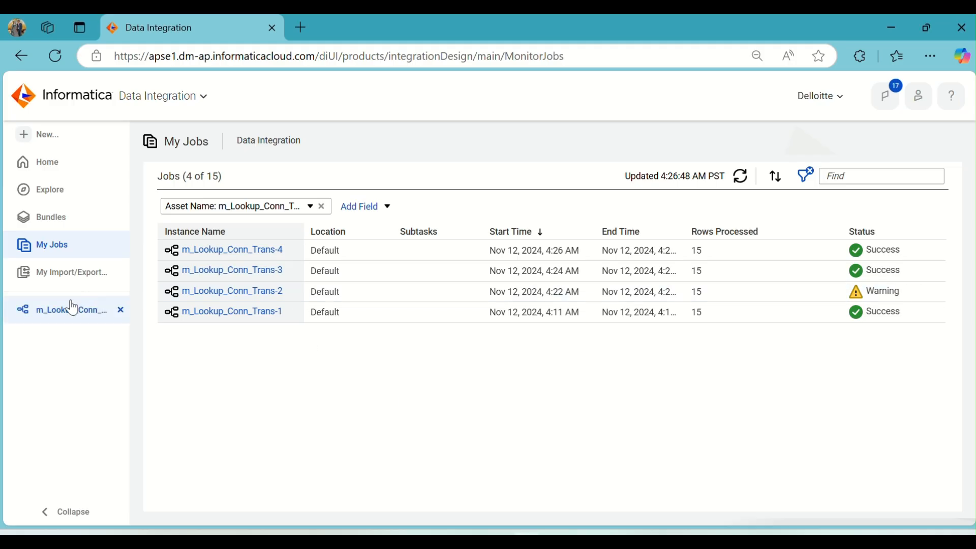
click(67, 312)
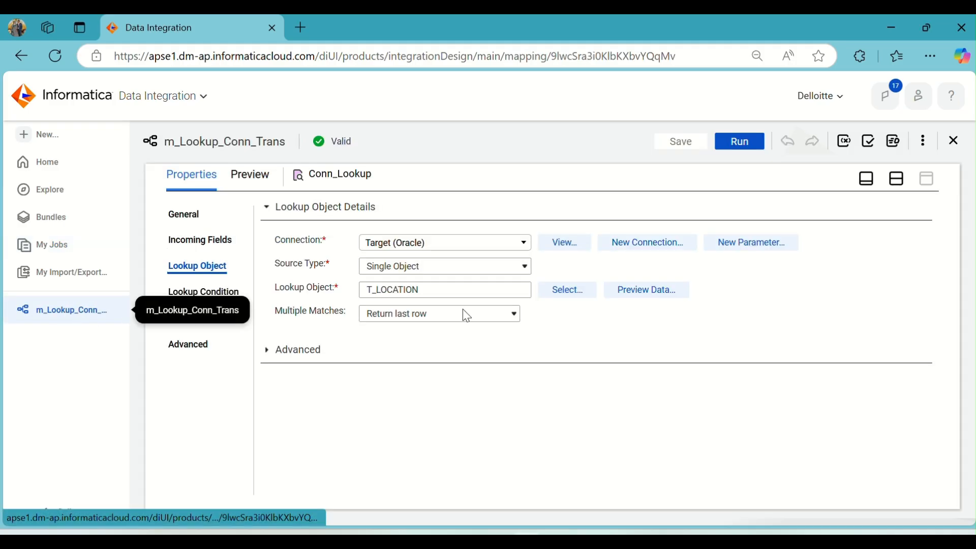
click(436, 318)
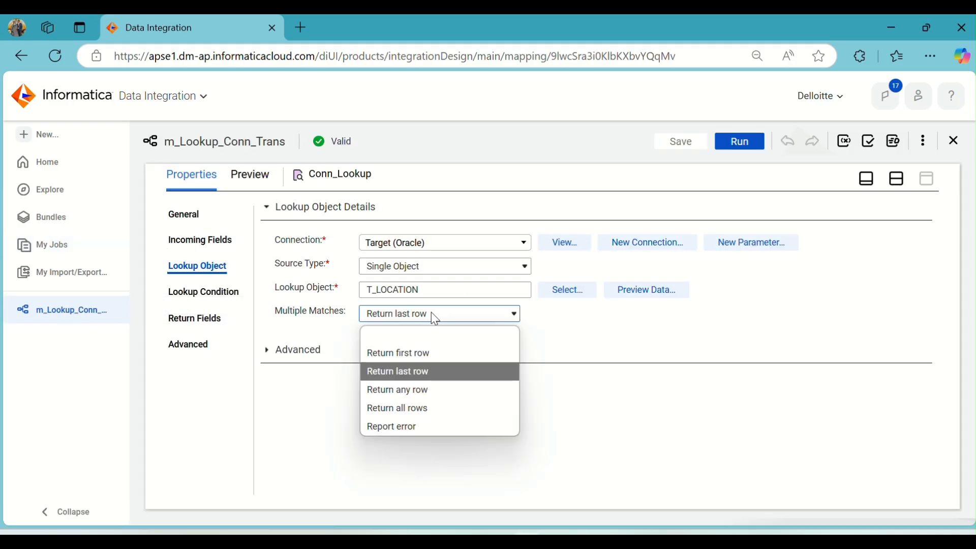
click(440, 409)
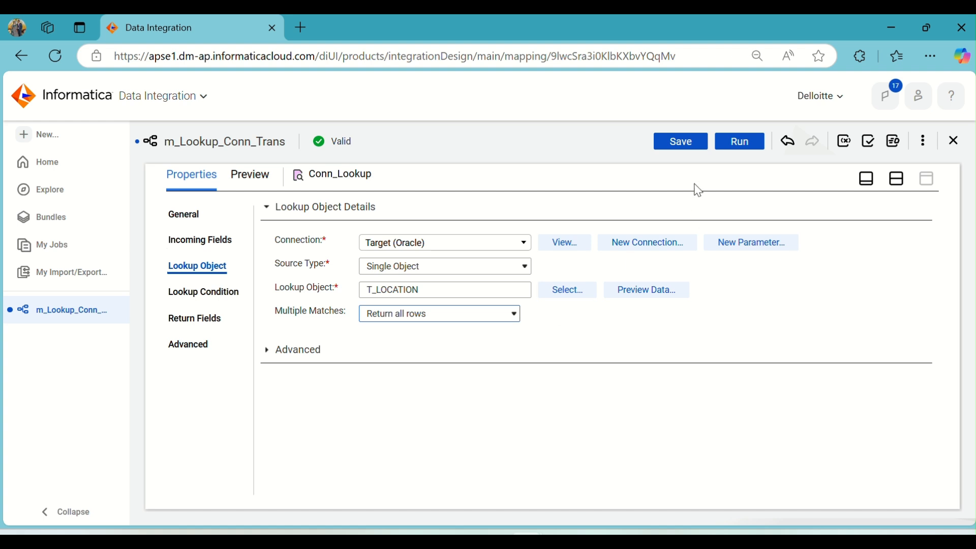
click(694, 150)
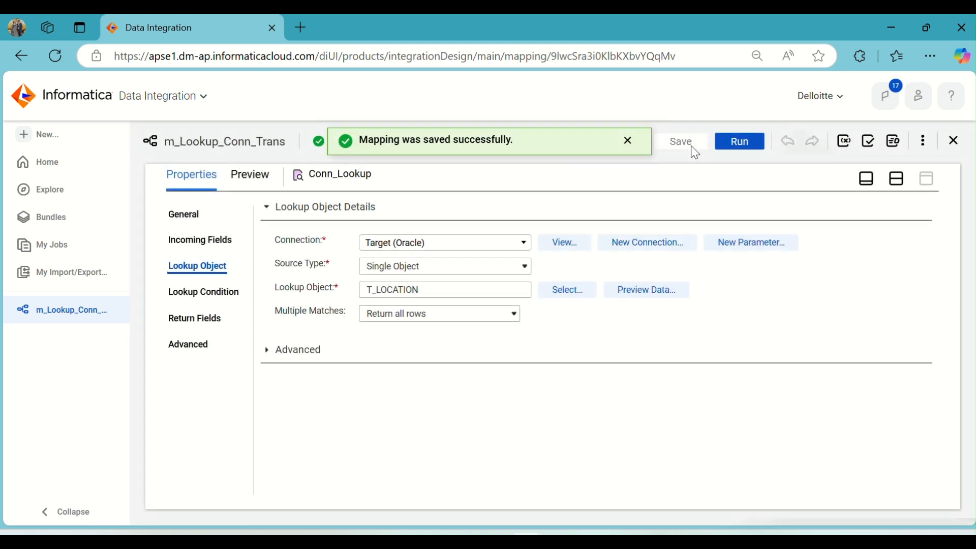
Run m_Lookup_Conn_Trans with the Return all rows setting and refresh its job status
click(743, 153)
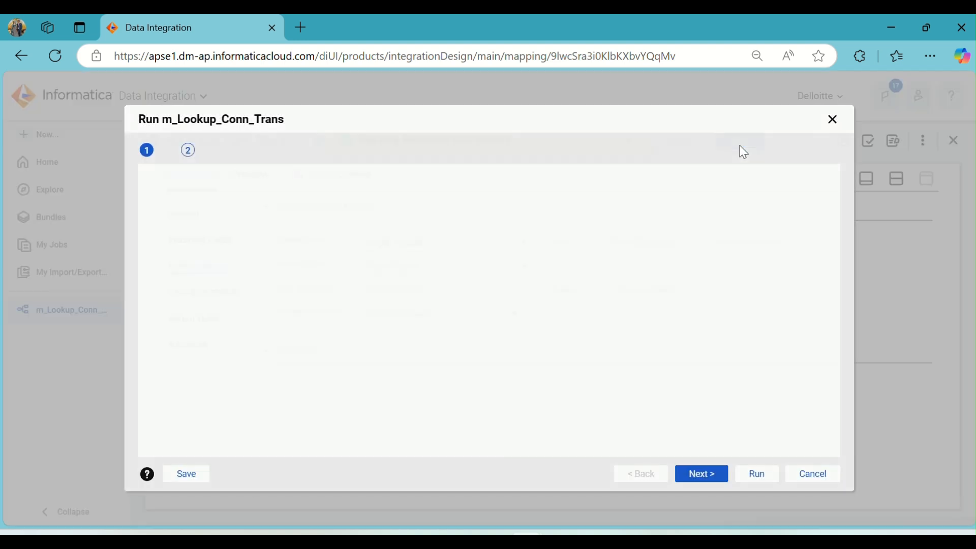
click(756, 472)
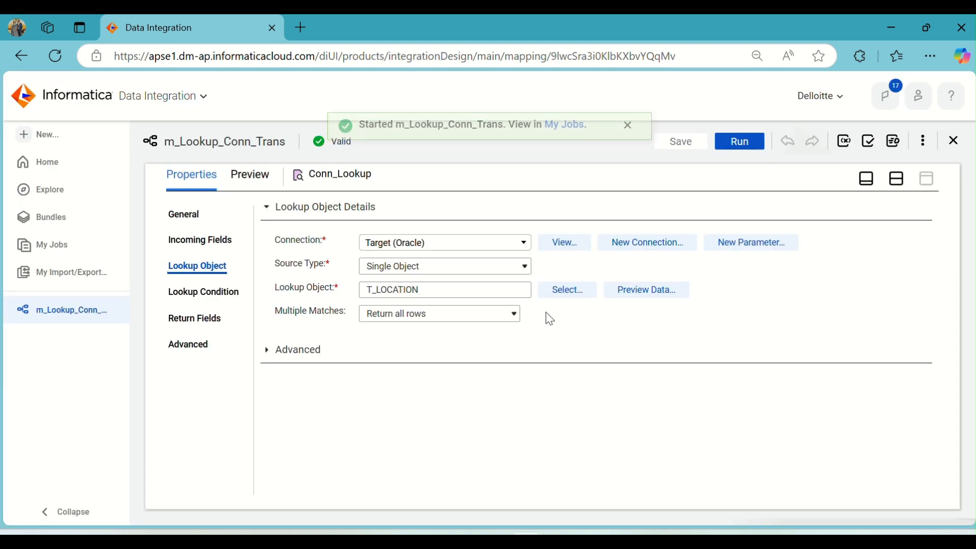
click(562, 148)
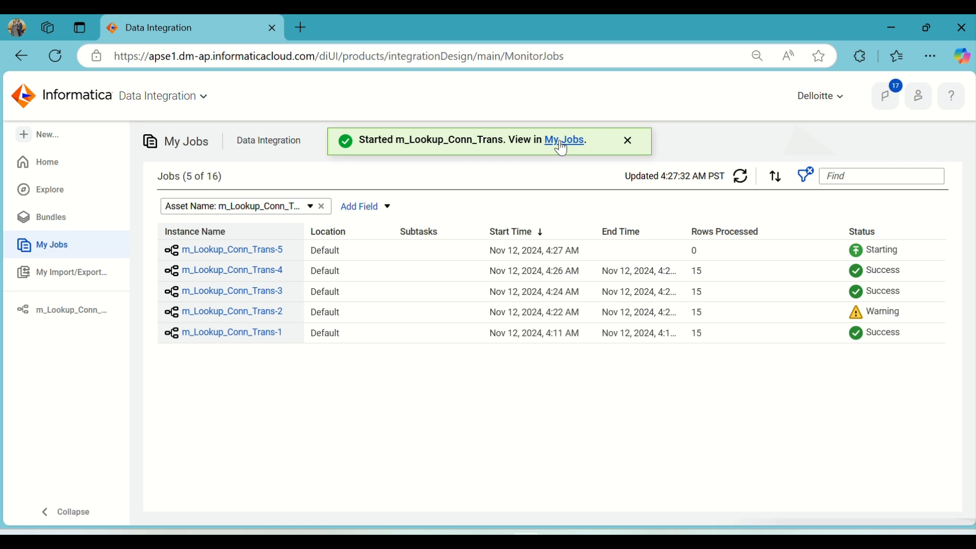
click(743, 178)
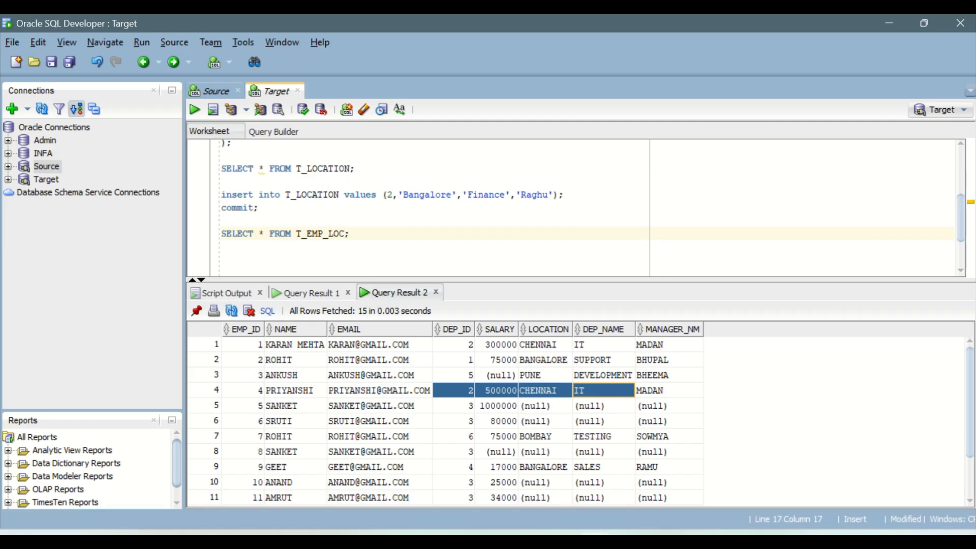
Rerun SELECT * FROM T_EMP_LOC in SQL Developer and examine the duplicated DEP_ID 2 rows in an enlarged result grid
click(275, 234)
click(194, 109)
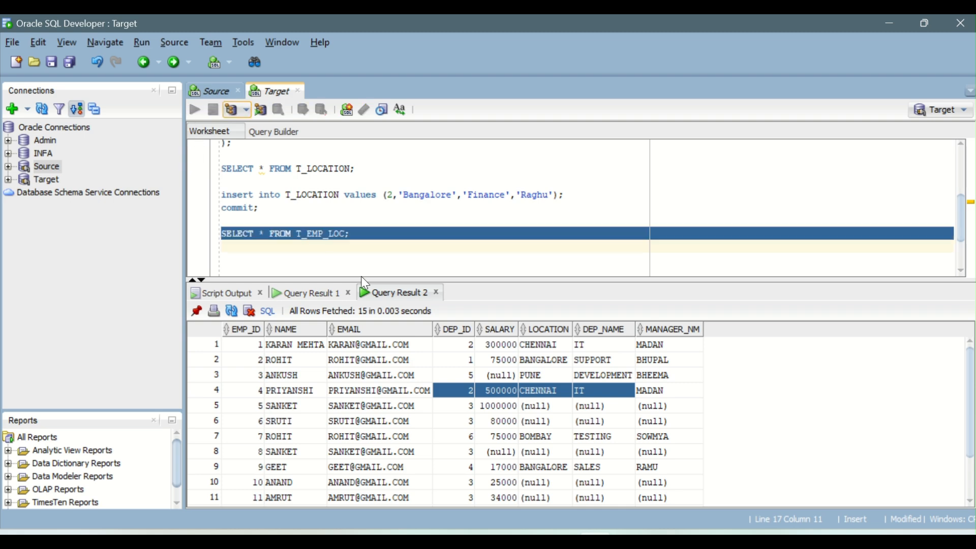
drag(452, 279, 477, 167)
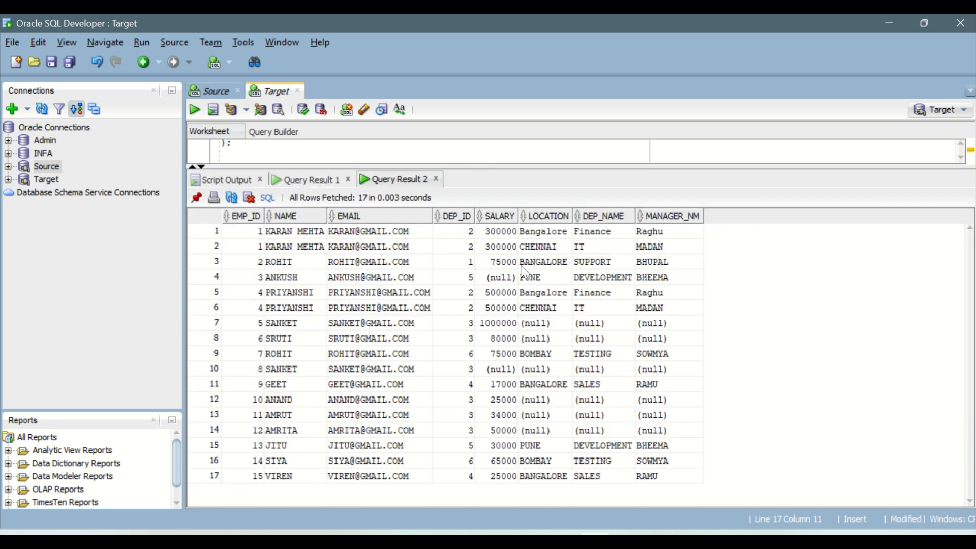
click(456, 234)
click(605, 233)
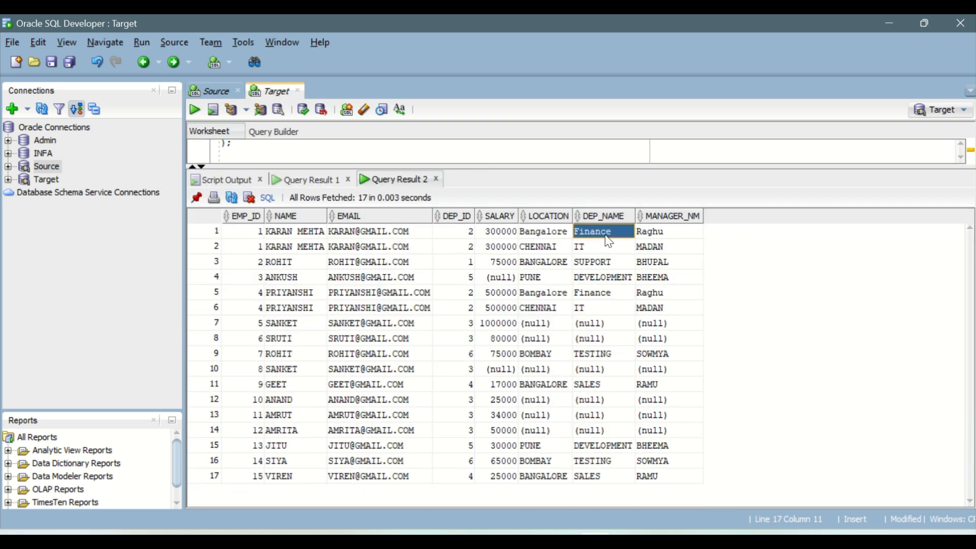
drag(457, 292, 593, 310)
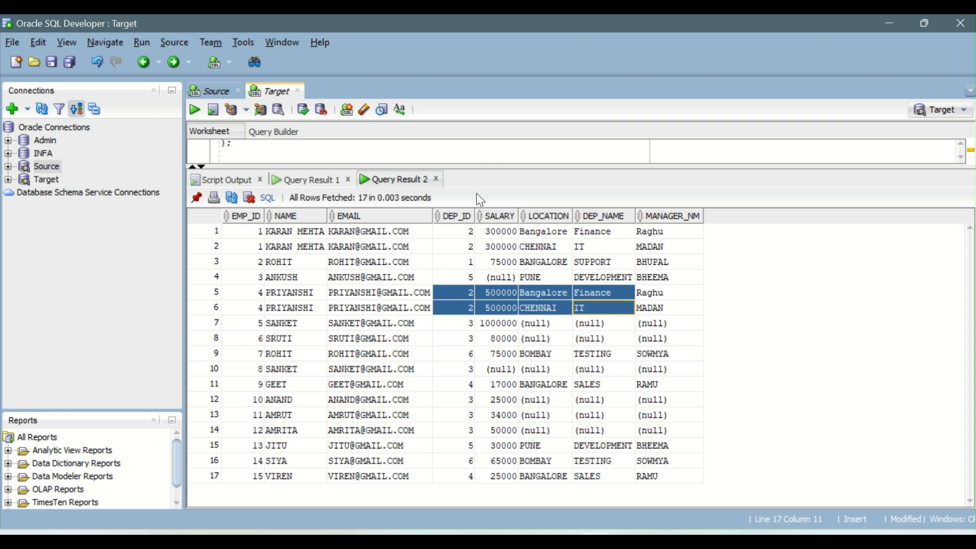
drag(459, 166, 484, 350)
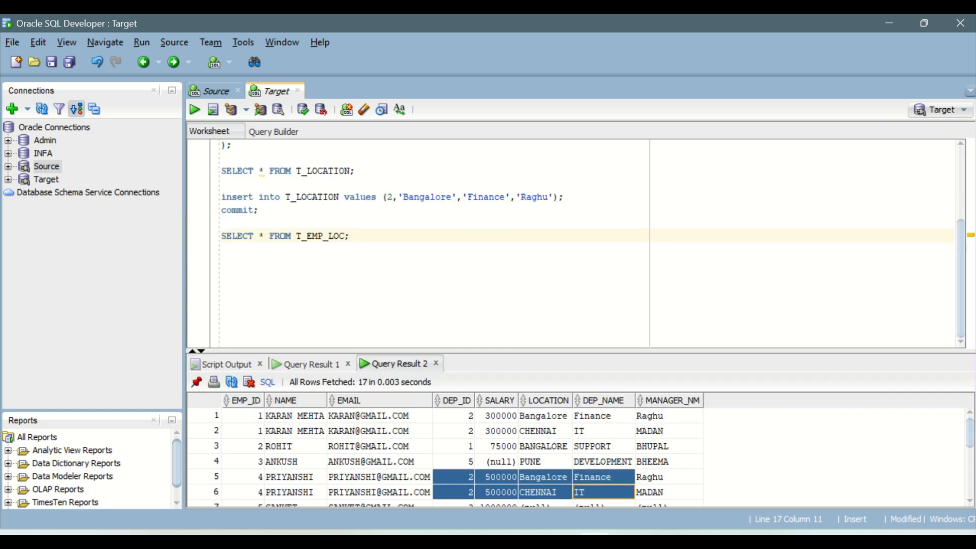
Return to m_Lookup_Conn_Trans in Data Integration and show the design canvas together with Conn_Lookup's properties
mouse_move(526, 533)
click(588, 471)
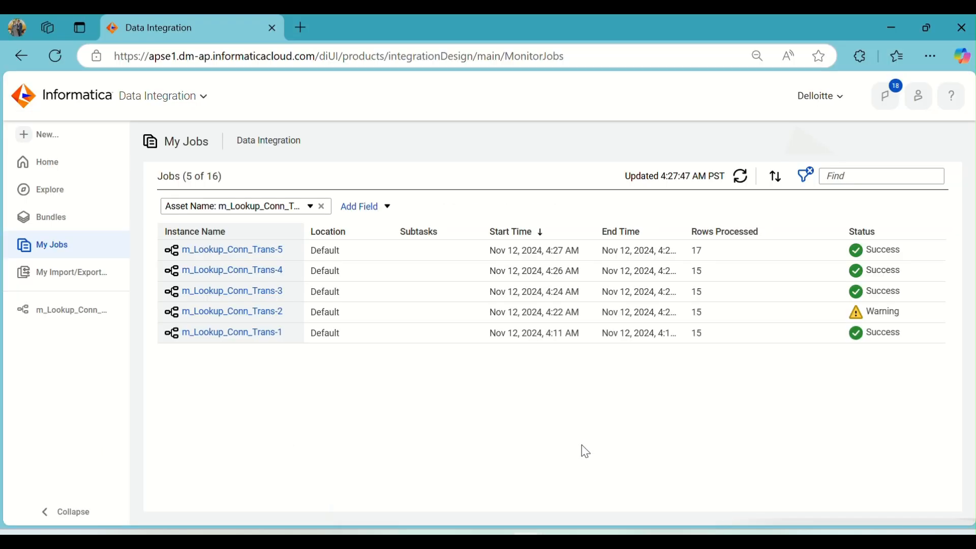
click(78, 322)
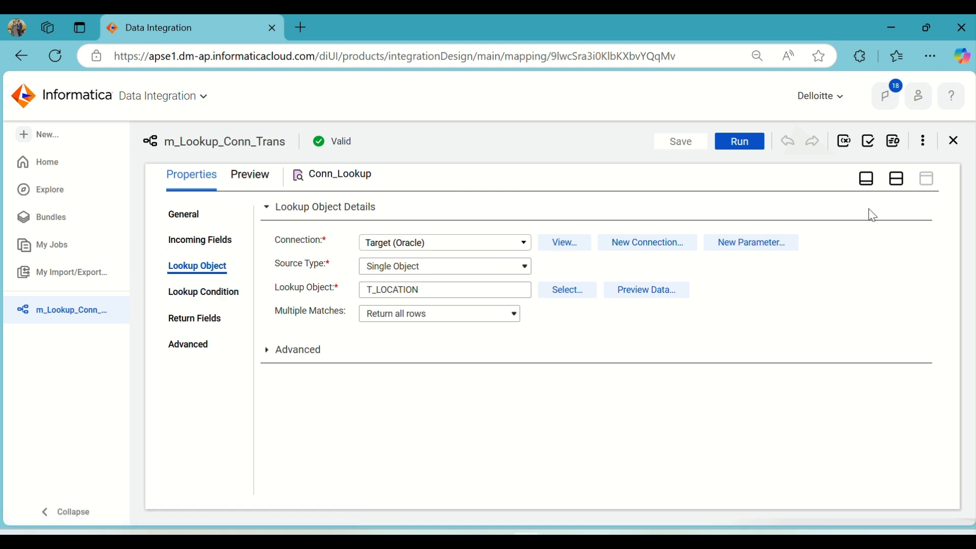
click(896, 179)
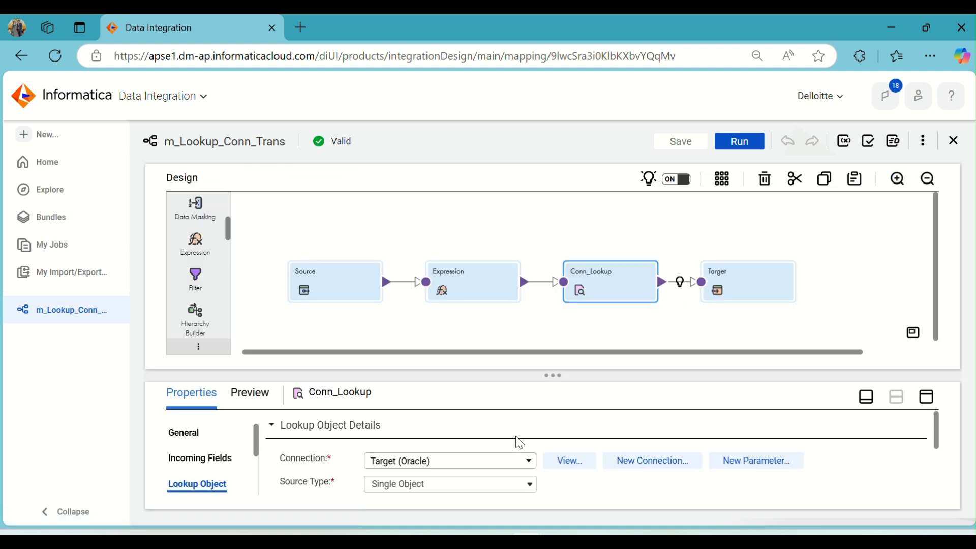
Switch to the IICS_Daily_Notes document in Word and review the DAY-14 Lookup Transformation notes from their heading
click(676, 462)
scroll(424, 248, up, 3)
scroll(423, 248, up, 4)
scroll(423, 248, down, 2)
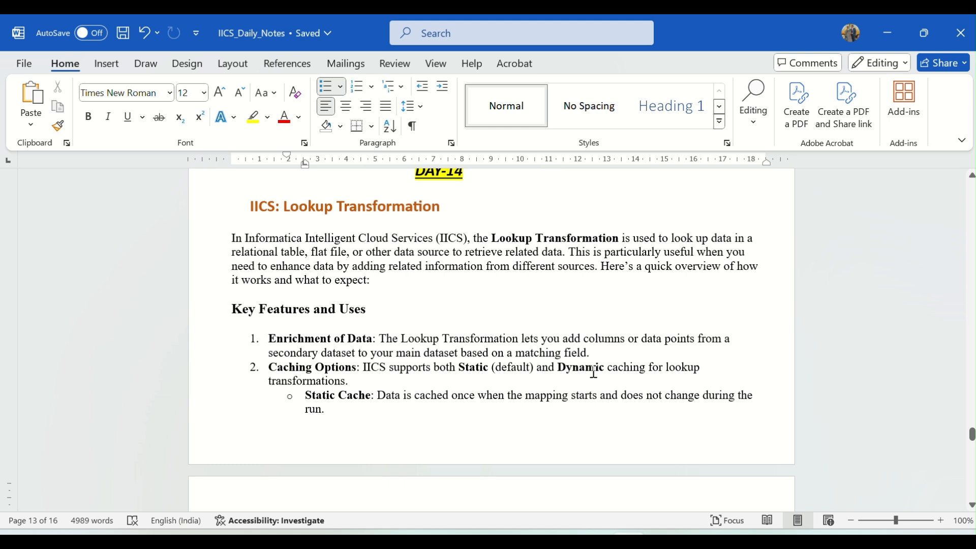
scroll(350, 289, up, 2)
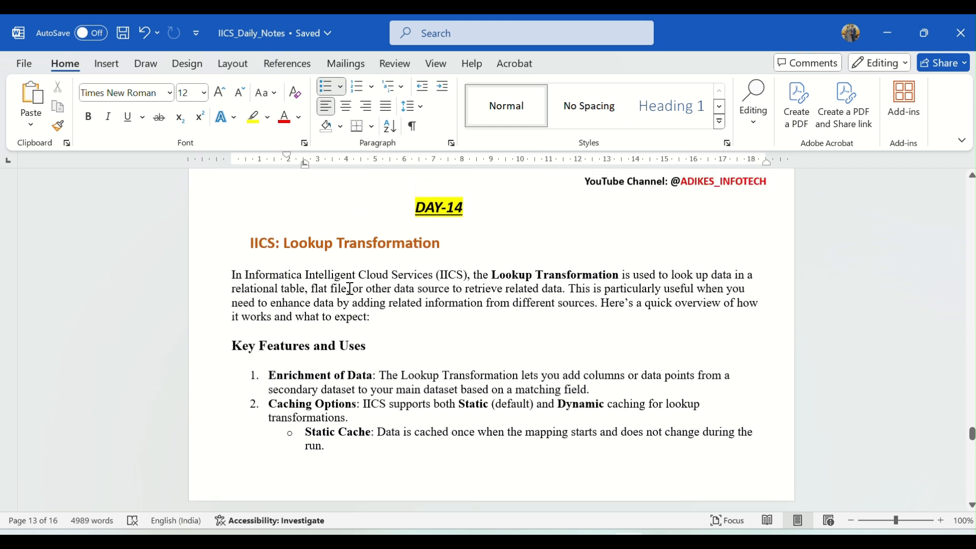